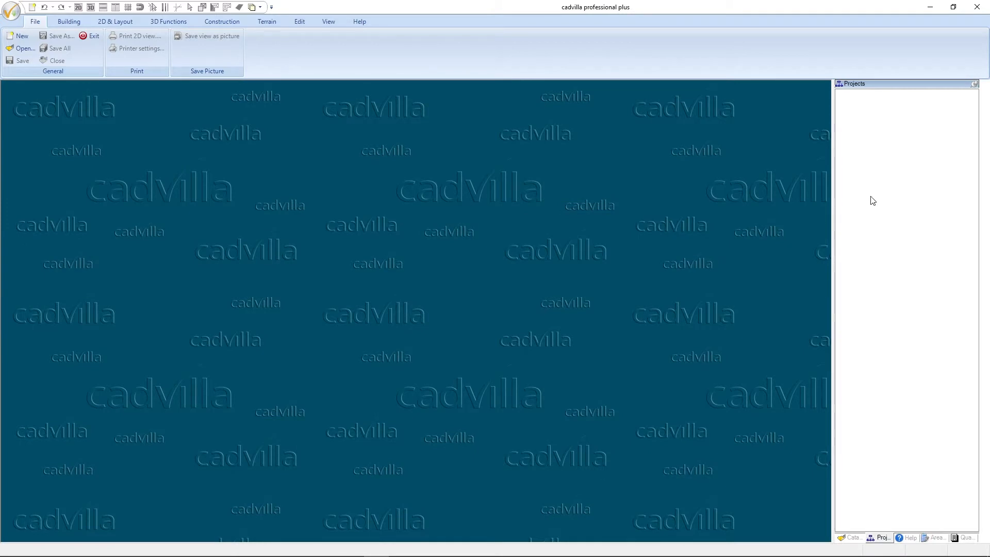
Step: Create a new project and maximize its 2D view so the whole drawing area is shown
left_click(34, 8)
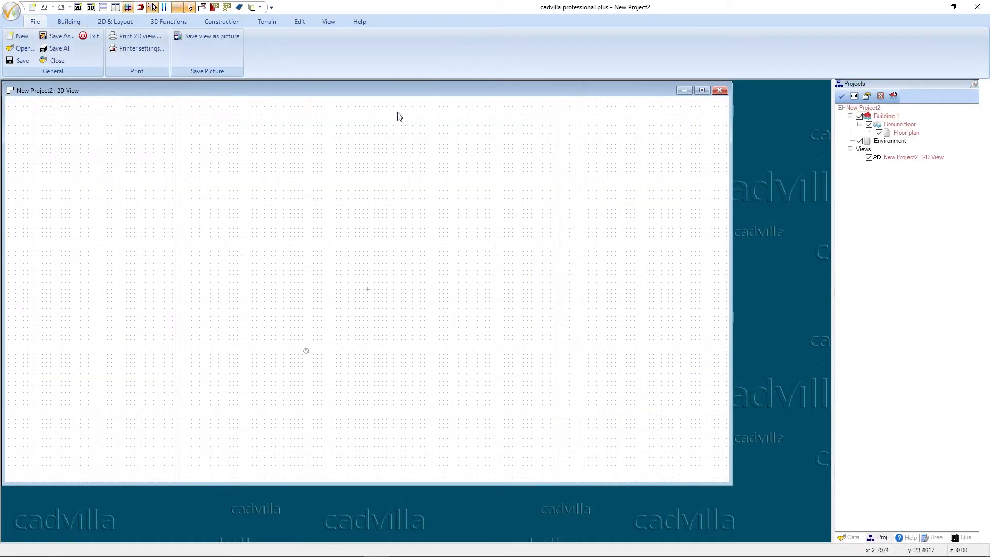
left_click(702, 91)
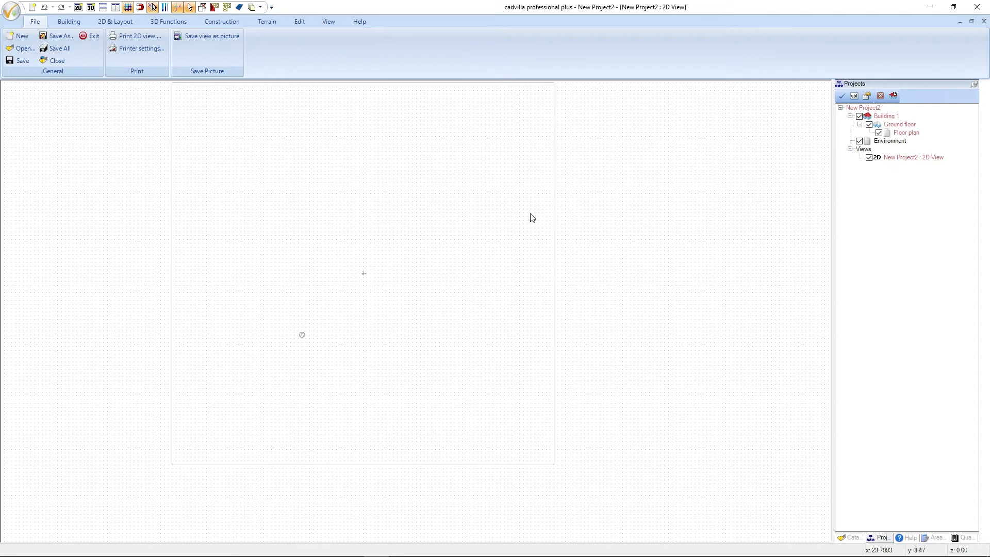
scroll(464, 235, "up", 2)
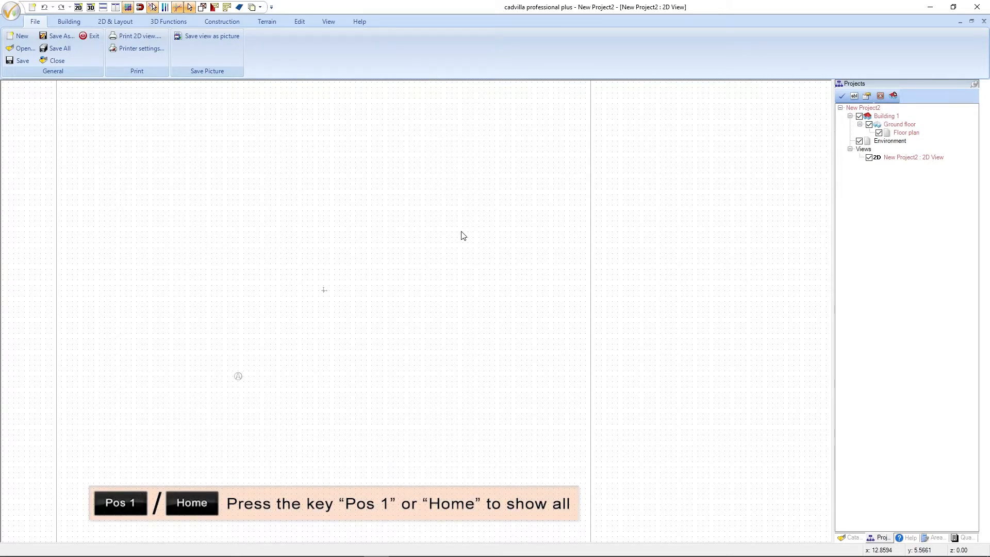
key("Home")
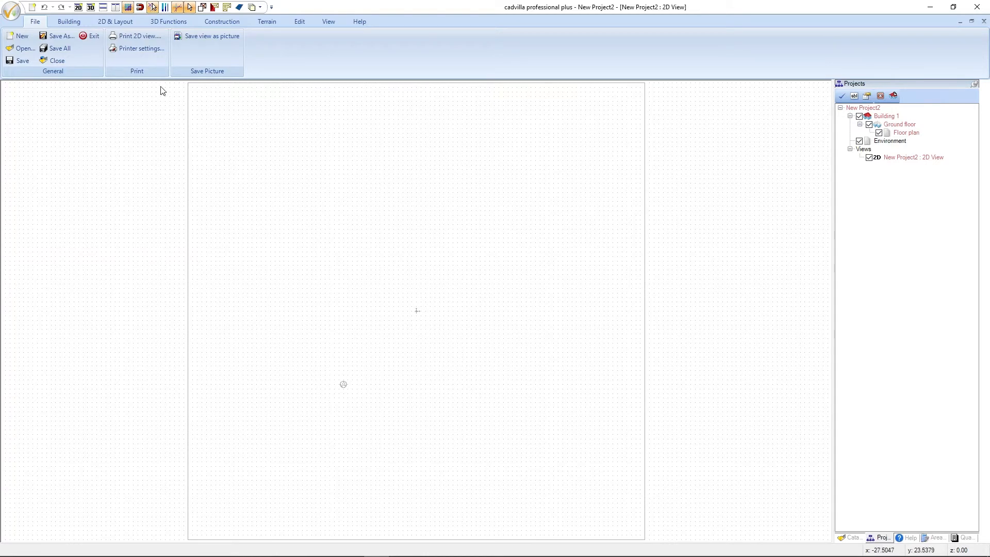
Step: Turn off the grid in the 2D view, and hide the Environment layer briefly before showing it again
left_click(128, 7)
left_click(859, 141)
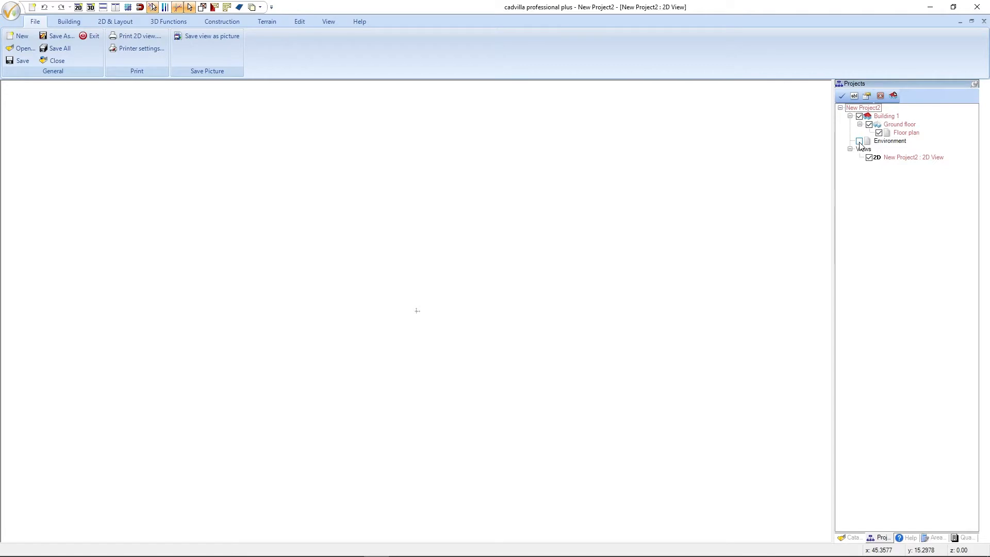
left_click(860, 143)
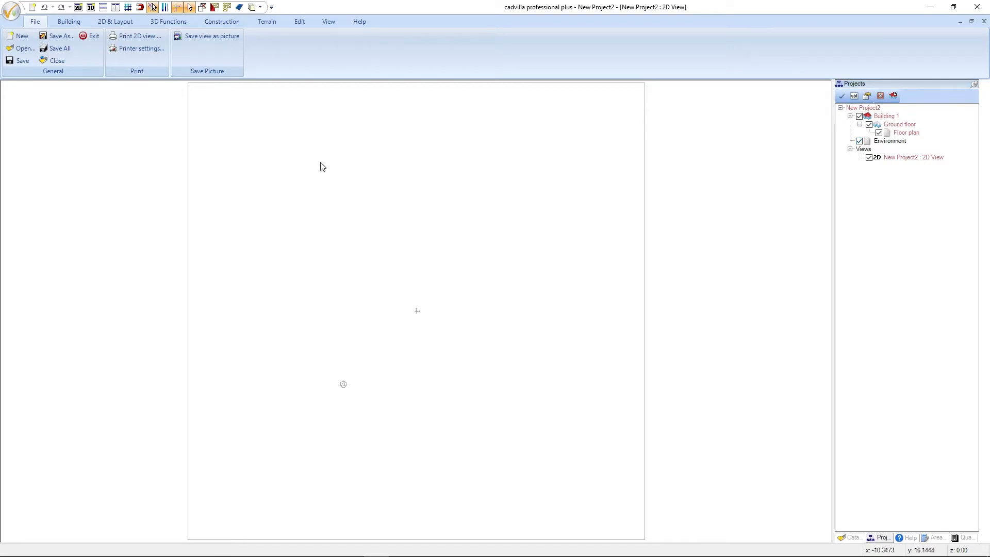
Step: Choose green (0, 255, 0) as the guideline colour and place one vertical guideline left of the origin at about x = -15
left_click(123, 22)
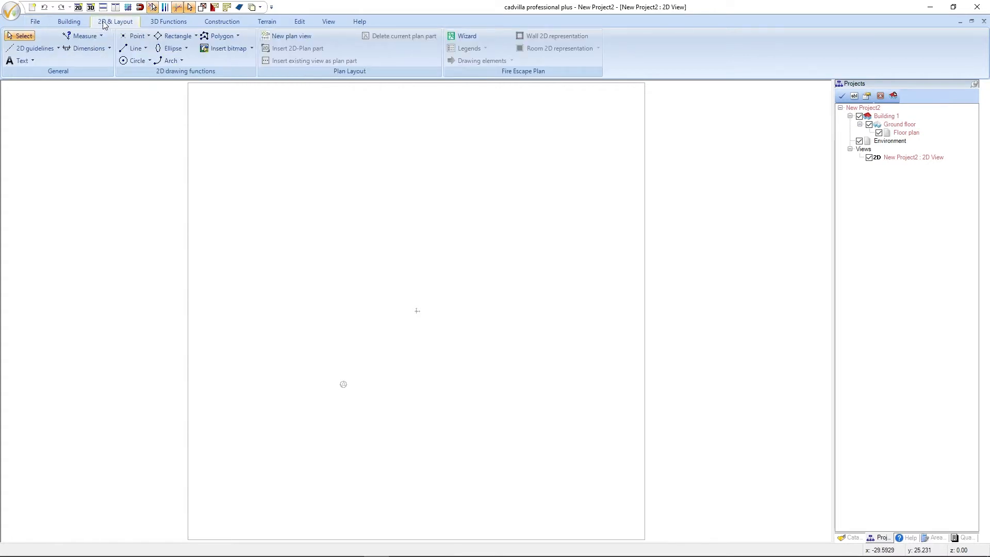
left_click(47, 50)
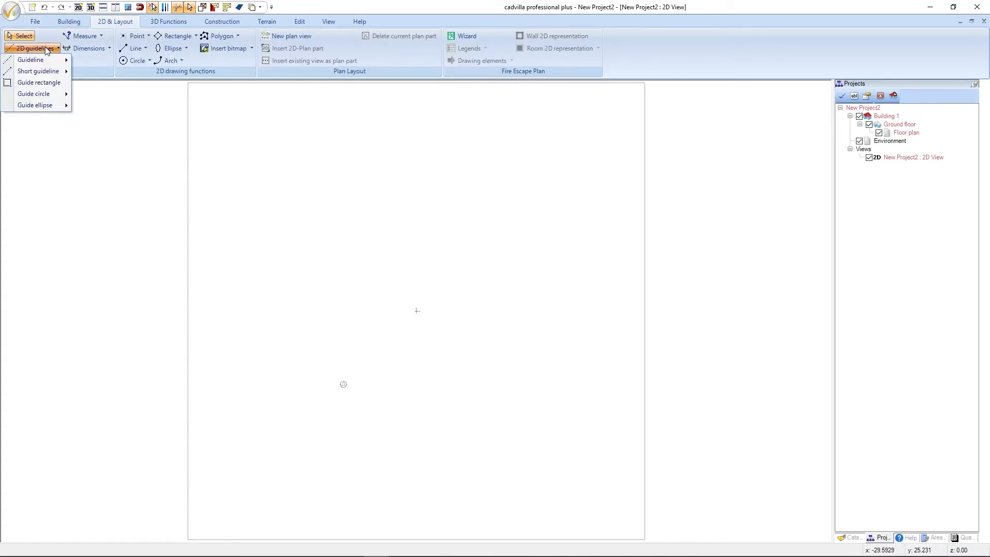
mouse_move(44, 63)
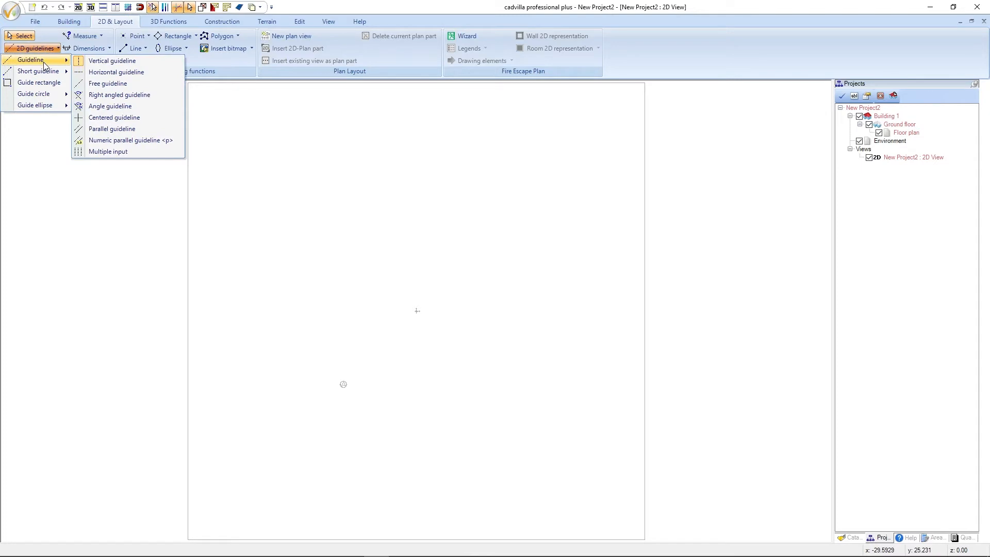
left_click(146, 61)
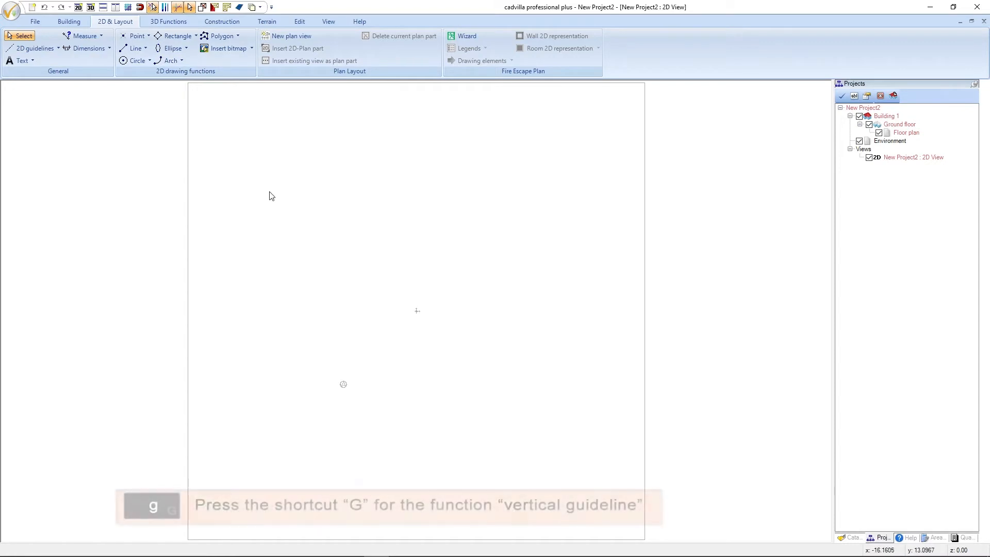
key("g")
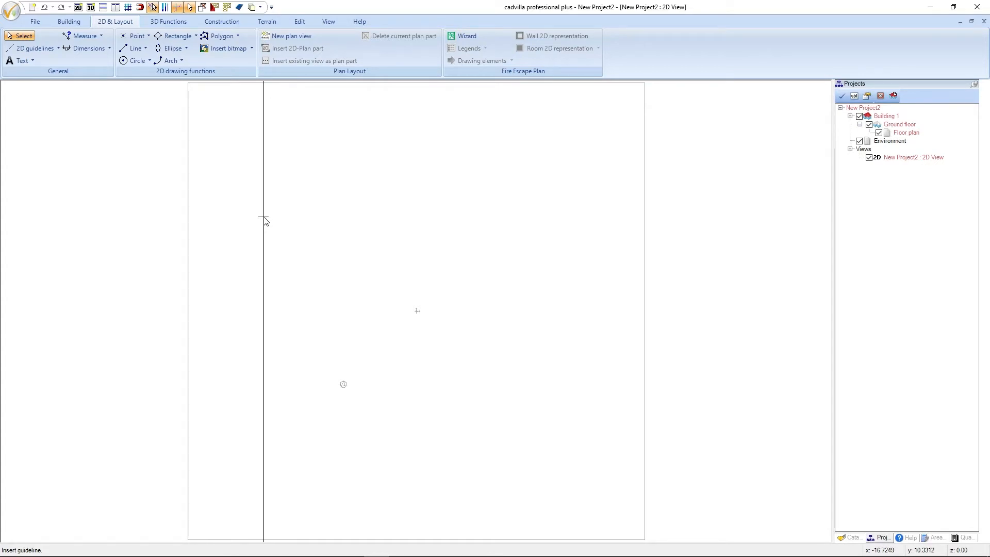
right_click(264, 218)
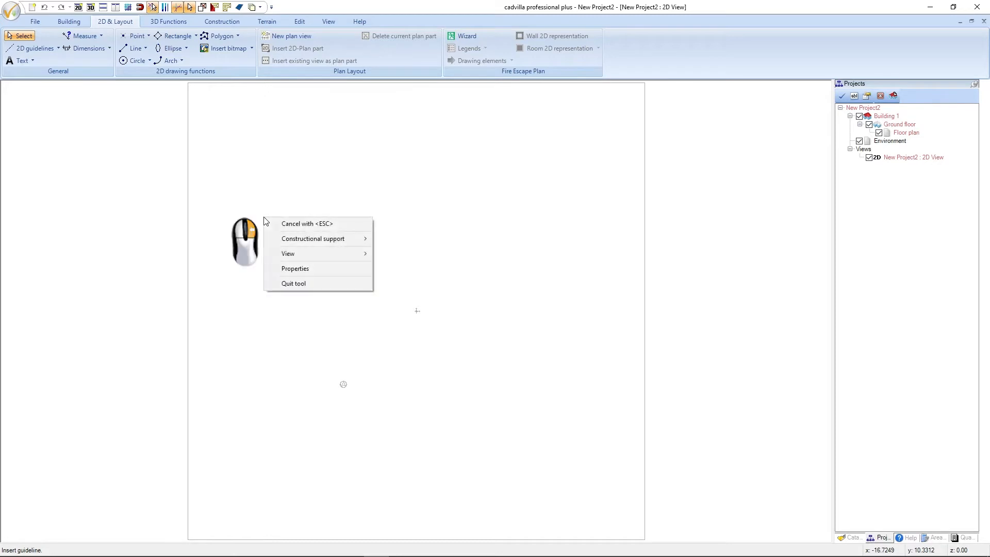
left_click(316, 269)
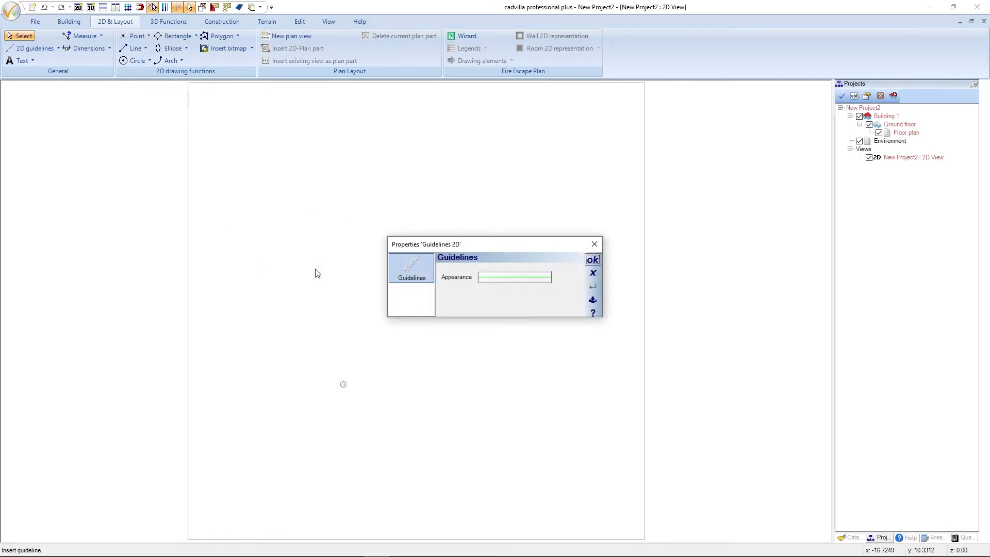
left_click(515, 277)
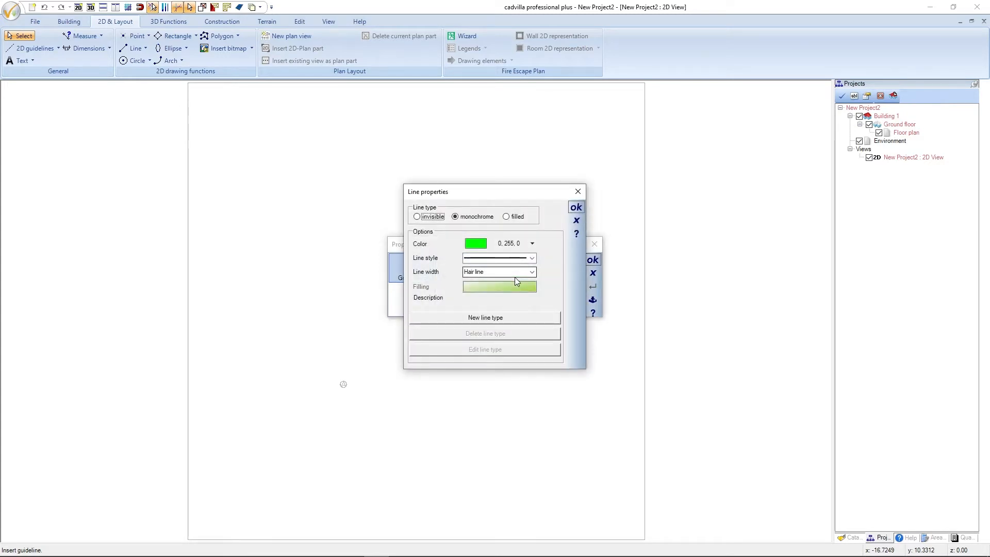
left_click(509, 245)
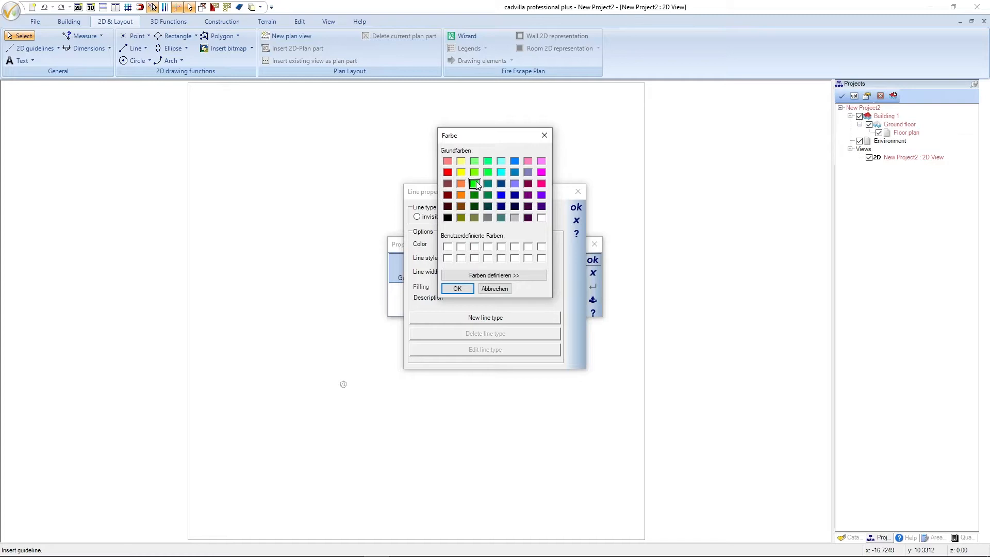
left_click(458, 288)
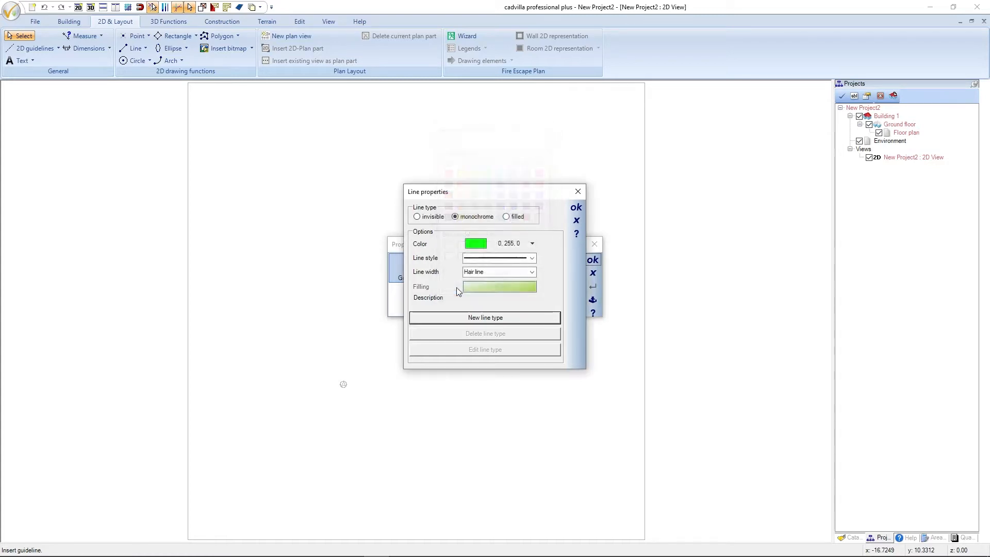
left_click(576, 208)
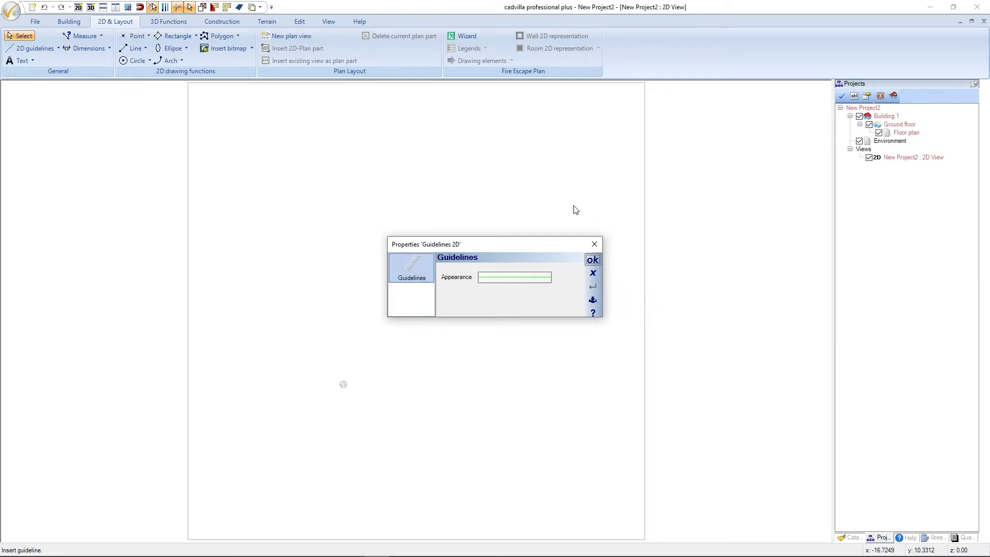
left_click(592, 259)
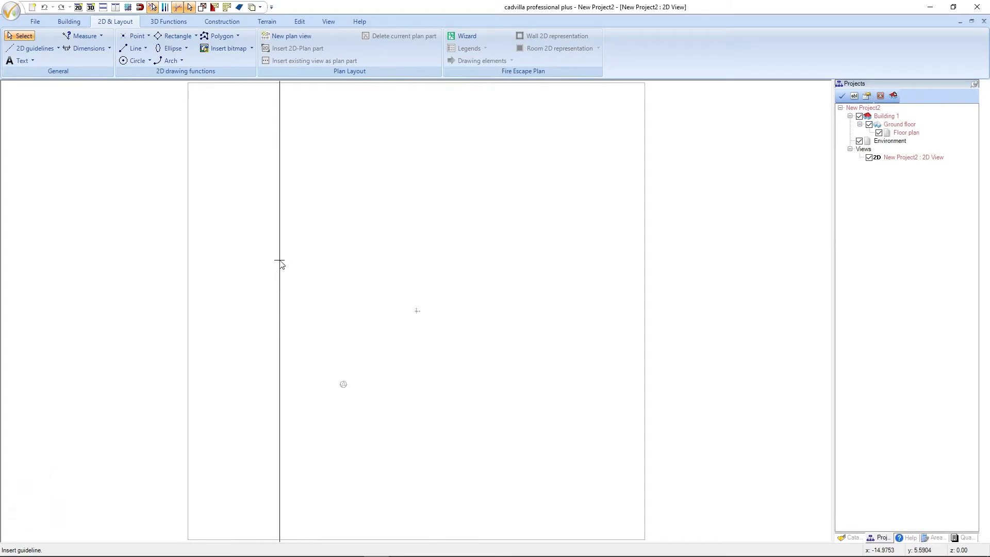
left_click(279, 261)
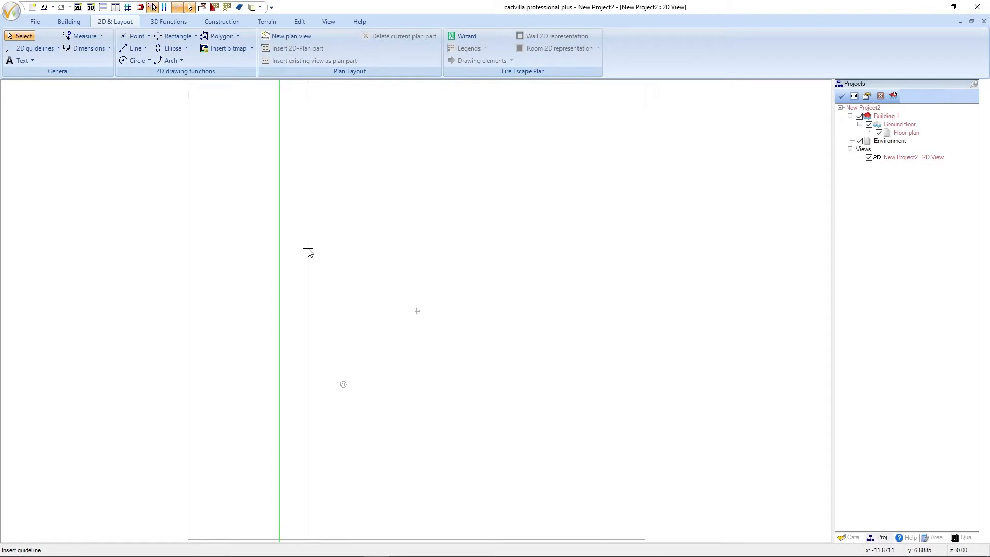
key("Escape")
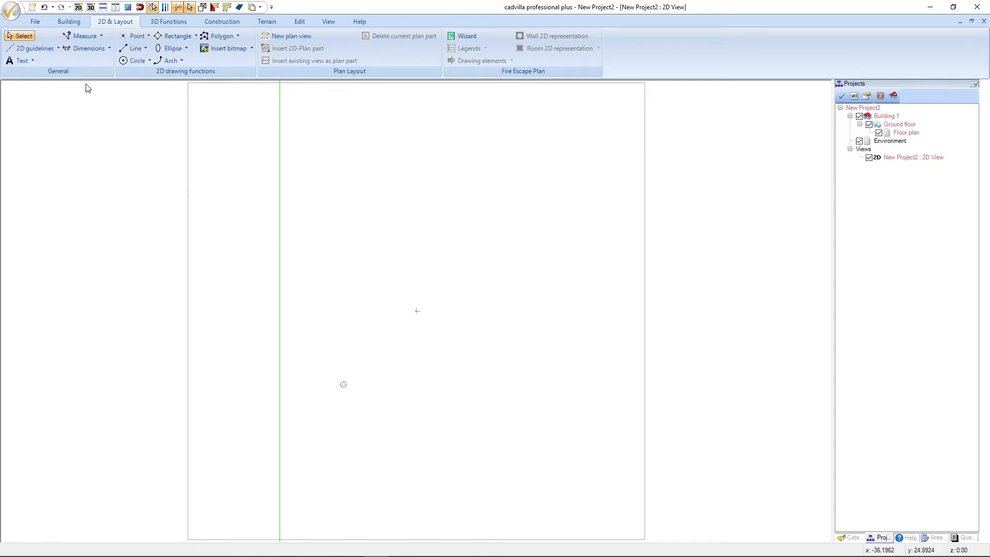
Step: Place one horizontal guideline slightly above the origin at about y = 1.8, crossing the vertical guideline
left_click(58, 48)
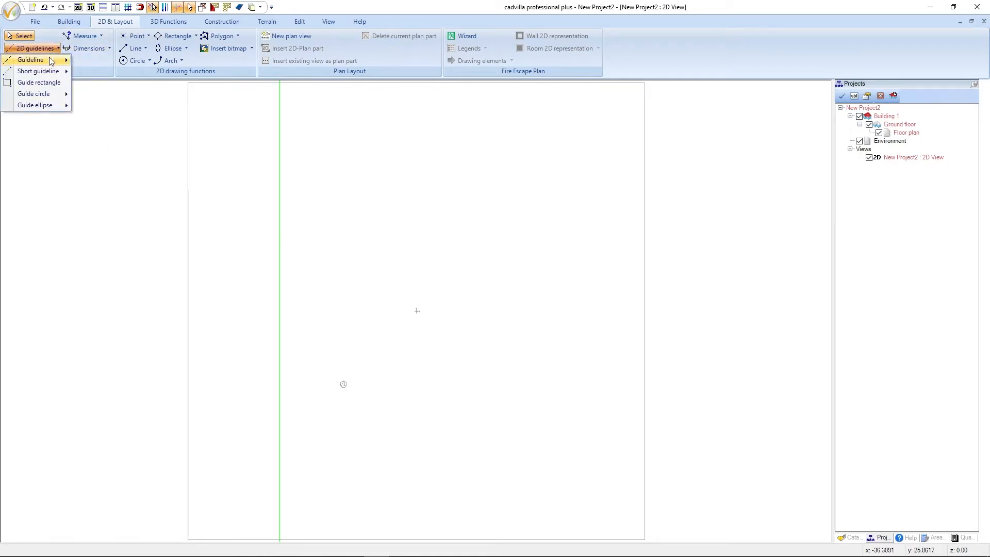
mouse_move(52, 61)
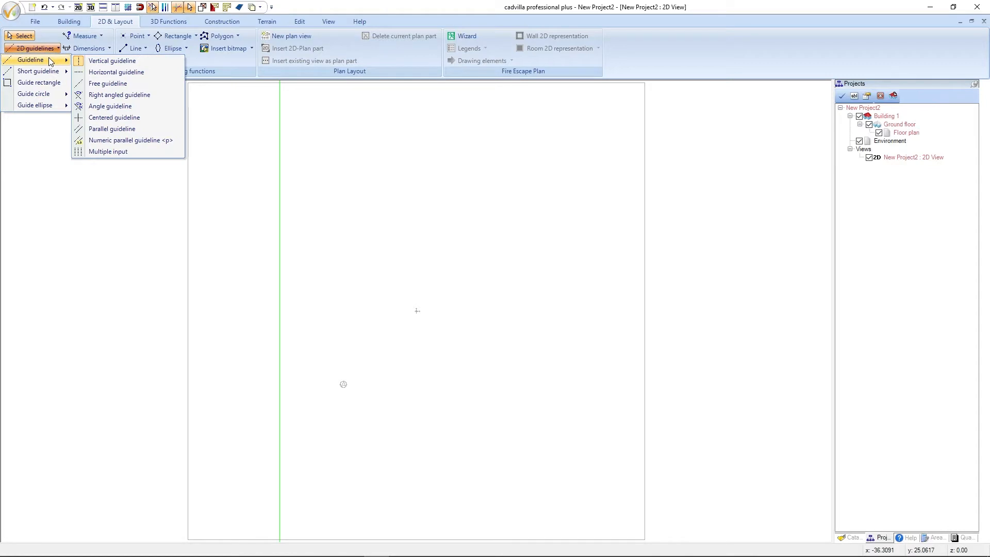
left_click(148, 73)
key("h")
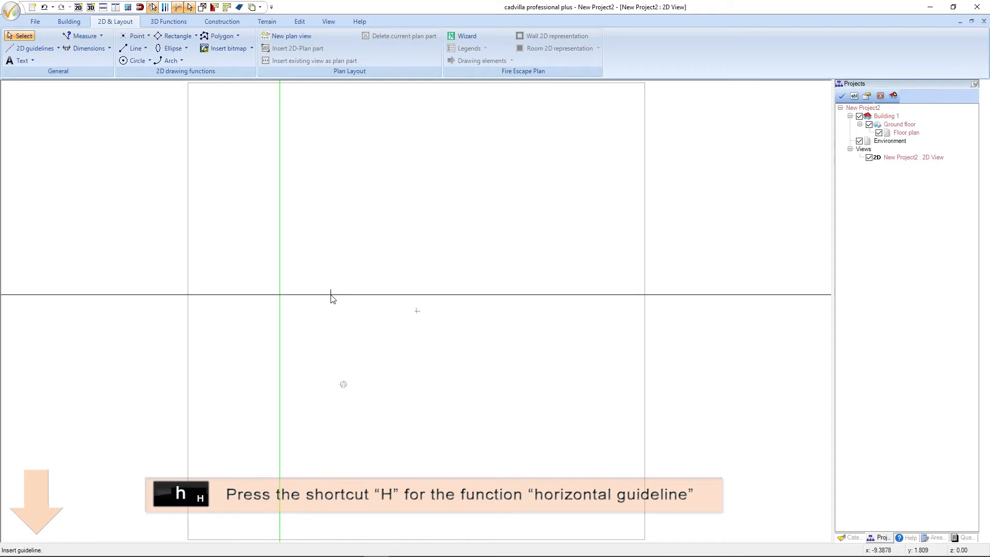
left_click(331, 295)
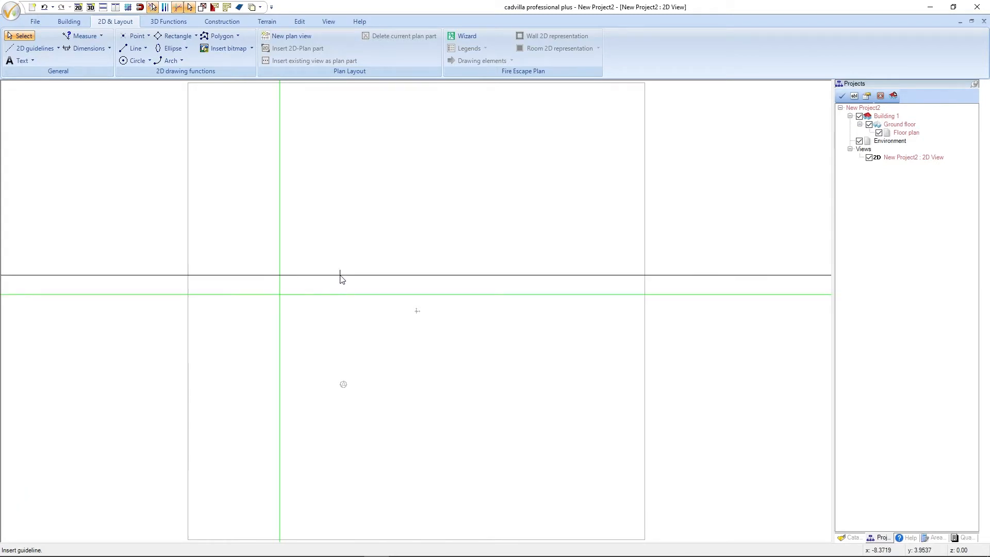
key("Escape")
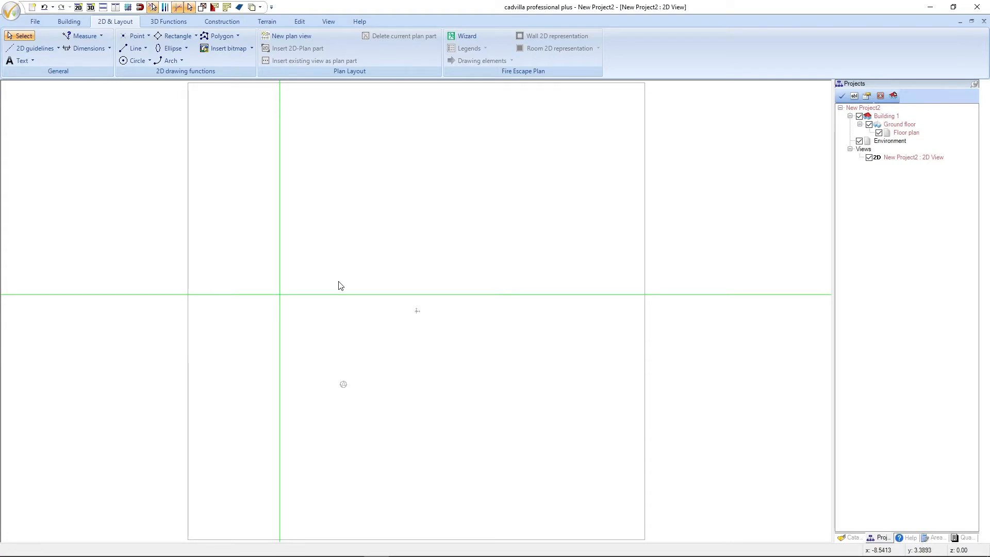
Step: Add a numeric parallel guideline 0,30 m to the right of the vertical guideline
scroll(320, 293, "up", 1)
scroll(320, 294, "up", 2)
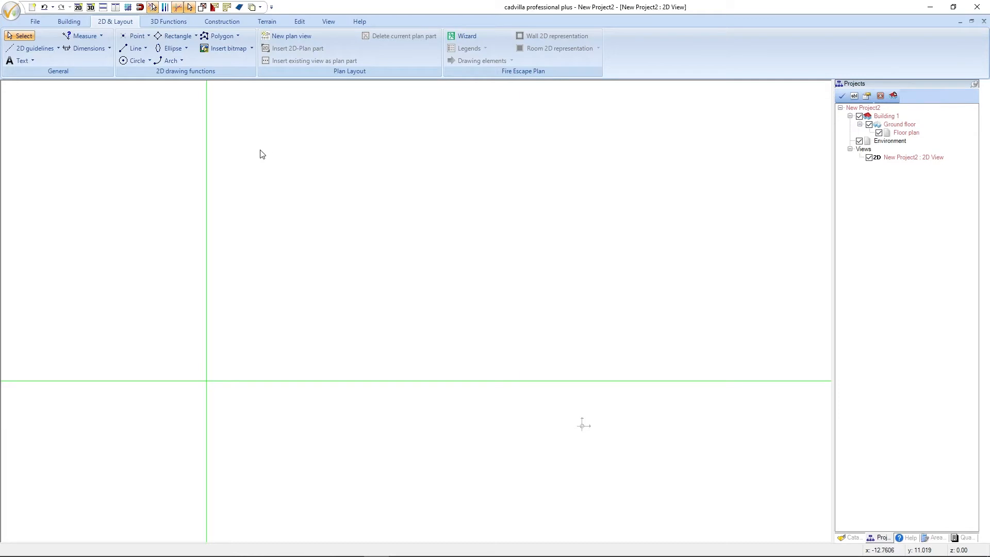
left_click(46, 51)
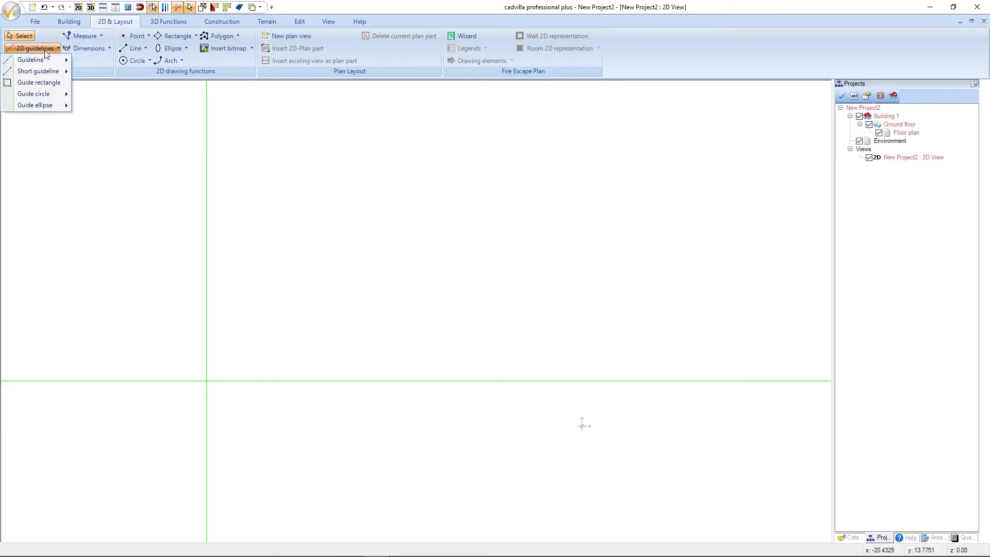
mouse_move(39, 62)
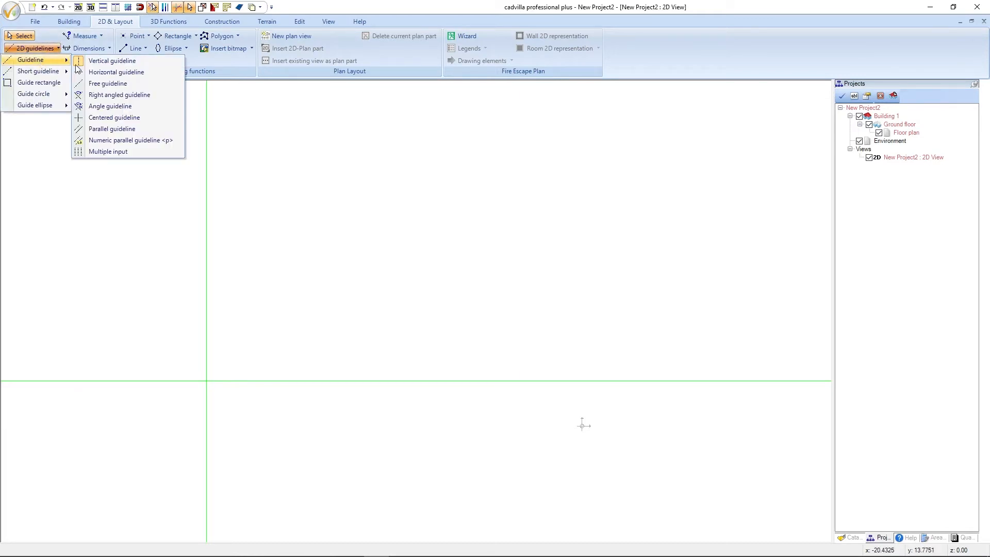
left_click(176, 141)
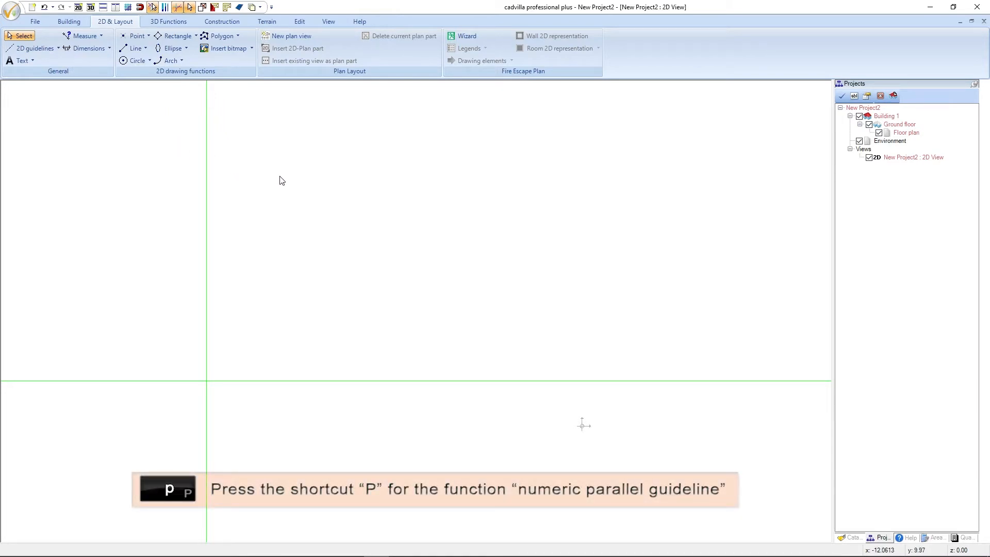
key("p")
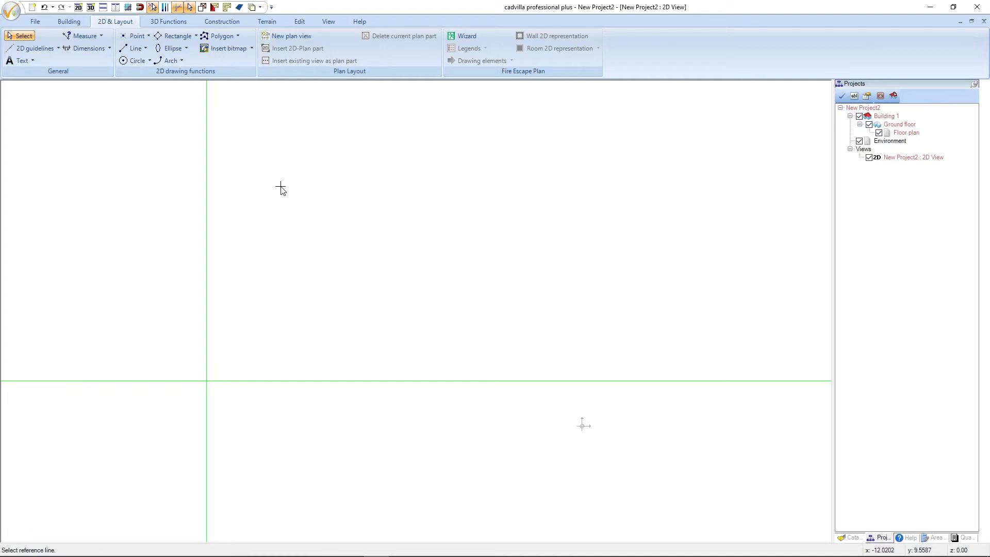
left_click(206, 178)
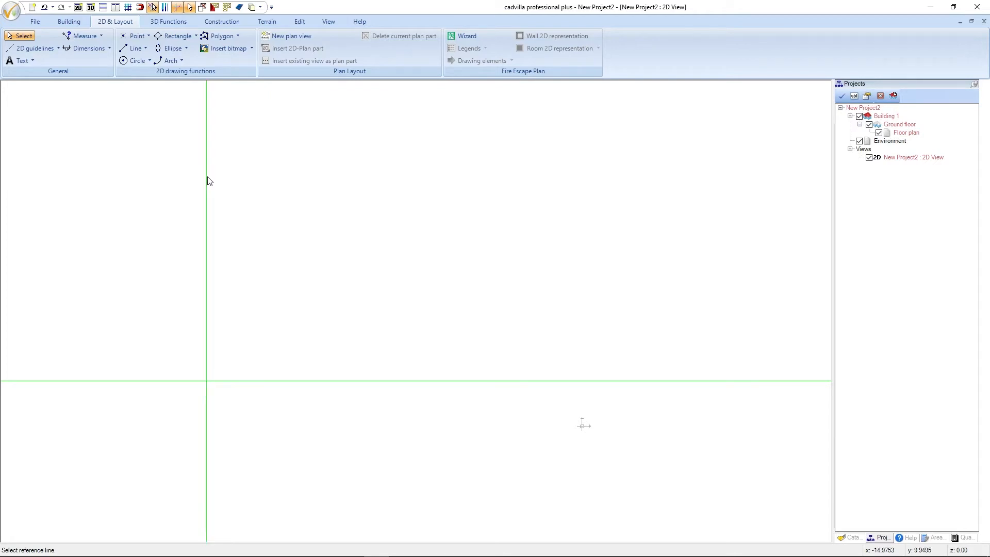
left_click(251, 181)
type("0,")
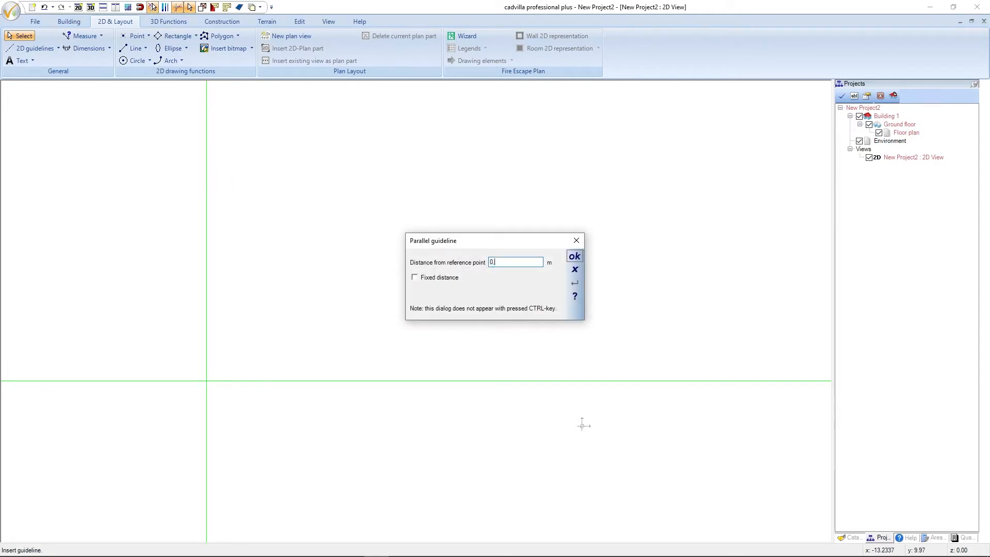
type("30")
left_click(576, 257)
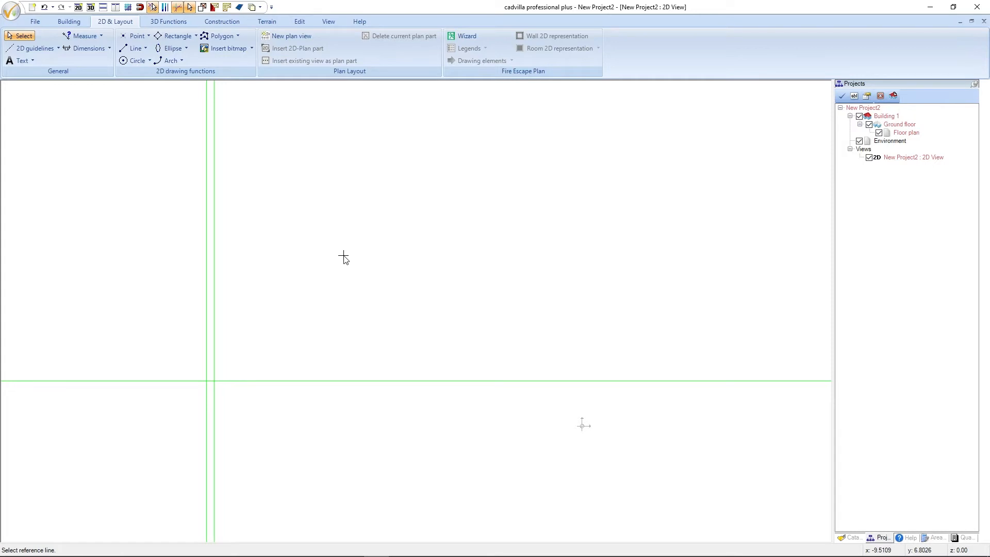
Step: Add another parallel guideline 13,20 m to the right of the inner vertical guideline
left_click(215, 232)
left_click(309, 237)
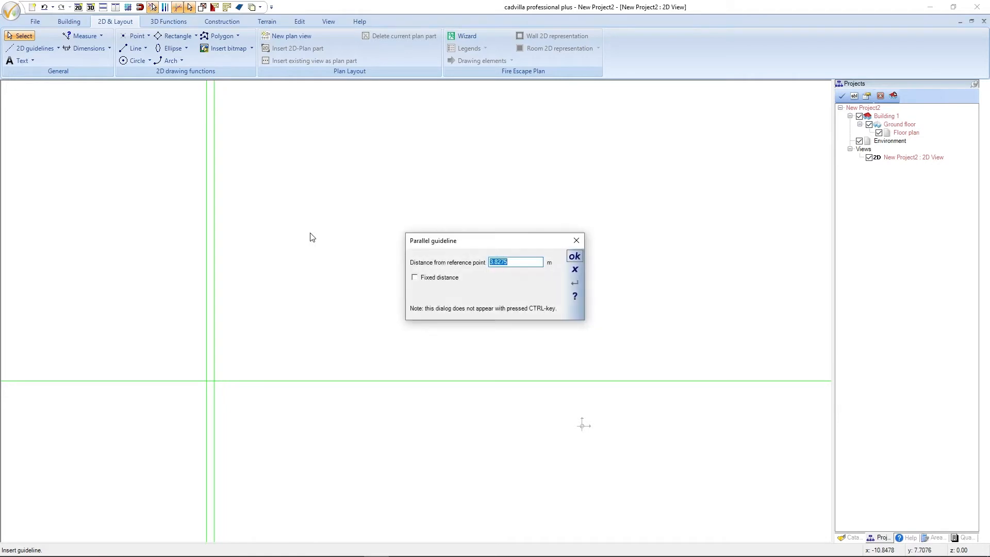
type("13,20")
left_click(575, 257)
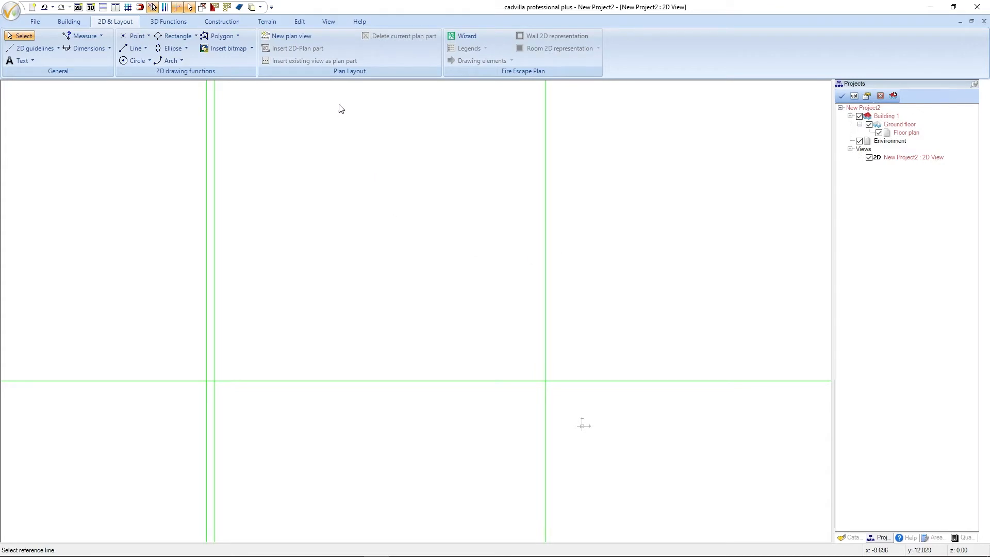
Step: Add a numeric parallel guideline 0,30 m to the right of the rightmost vertical guideline
scroll(339, 107, "up", 1)
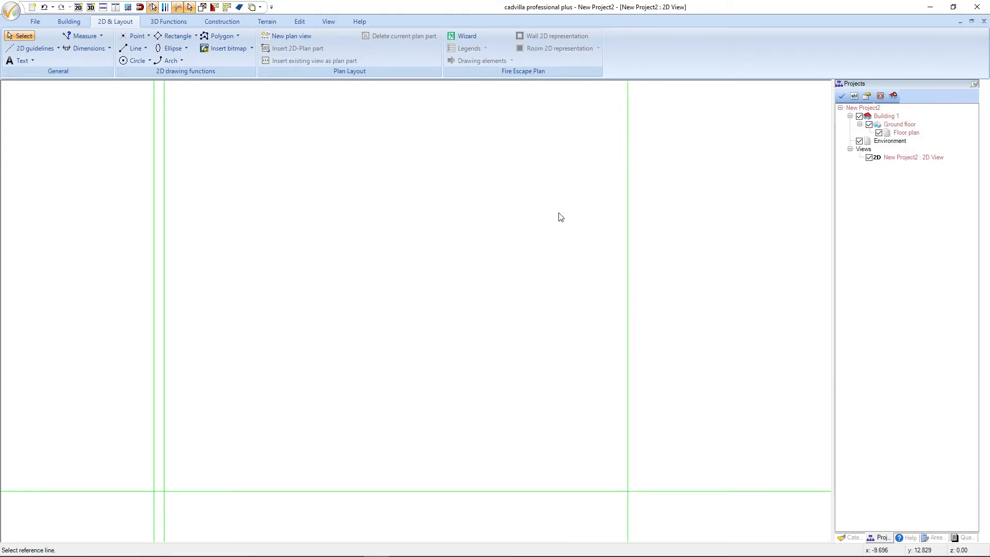
left_click(628, 221)
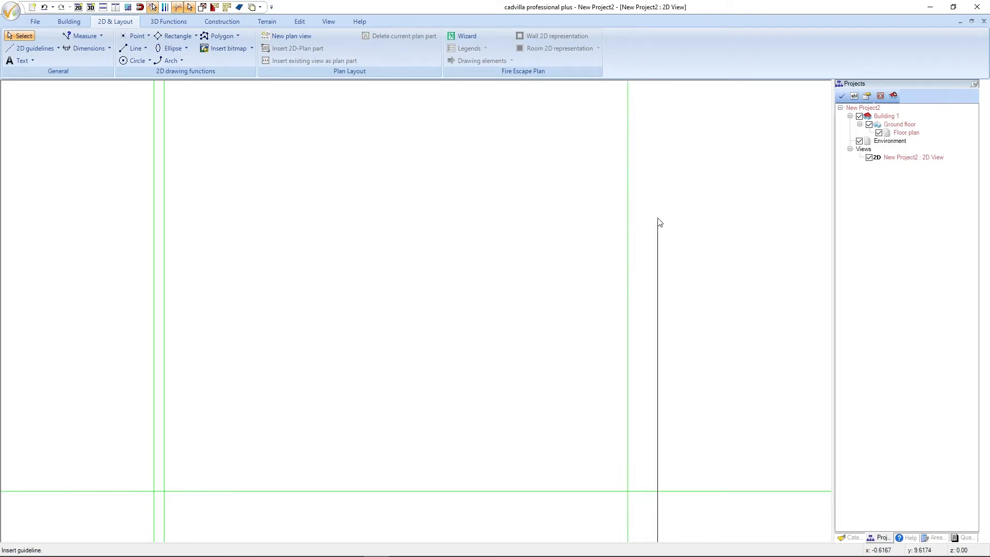
left_click(657, 222)
type("0,")
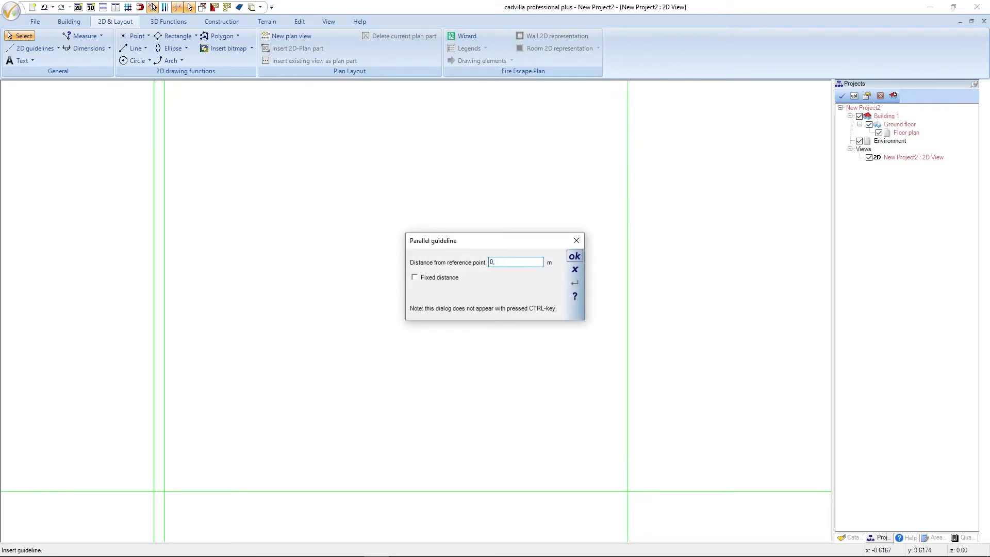
type("30")
key("Return")
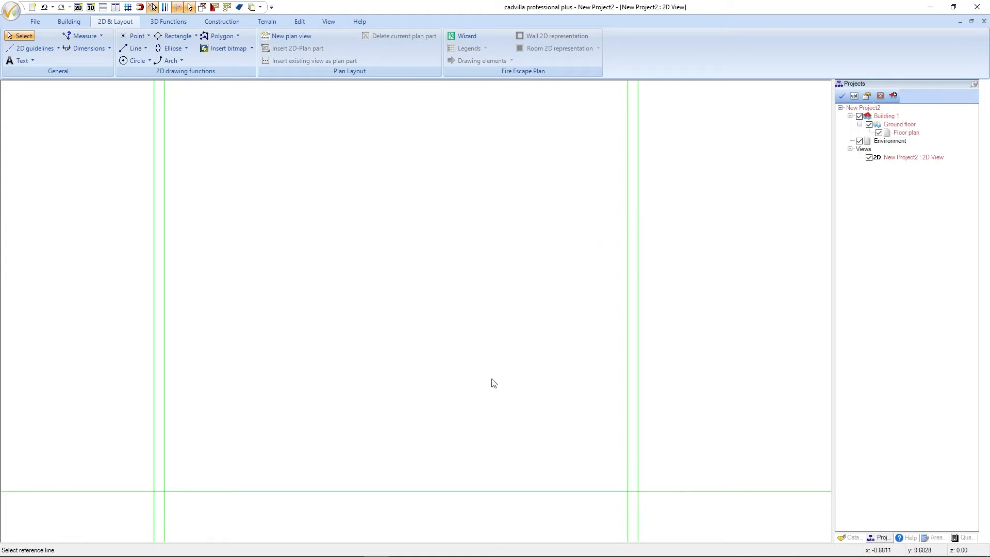
Step: Add a numeric parallel guideline 0,30 m above the horizontal guideline
left_click(469, 491)
left_click(475, 363)
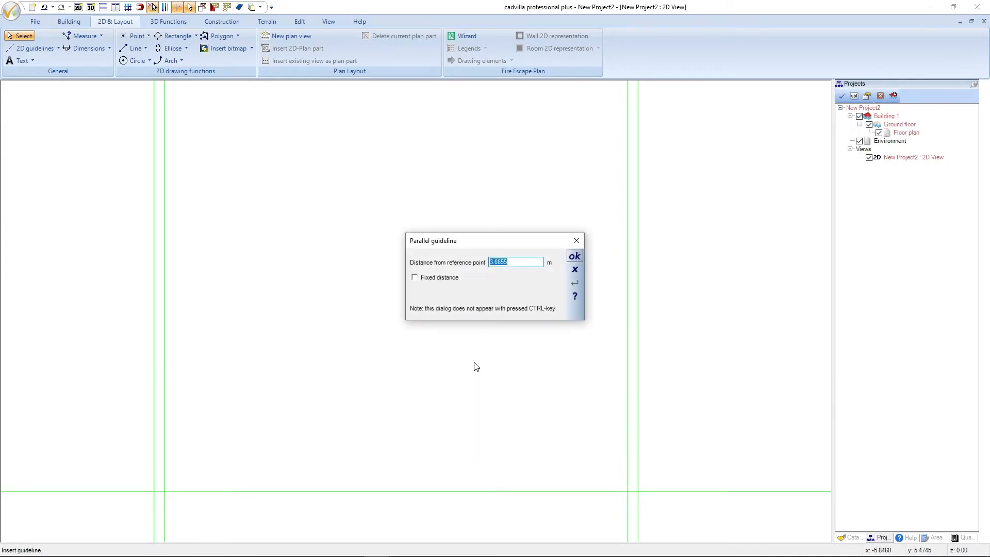
type("0,30")
key("Return")
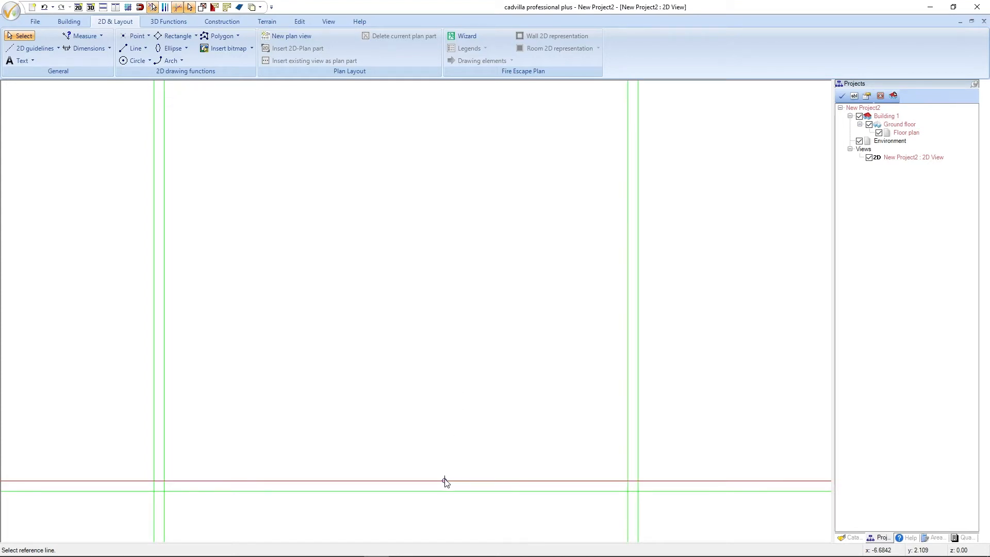
Step: Add a parallel guideline 13,20 m above the upper of the two horizontal guidelines
key("Escape")
left_click(446, 364)
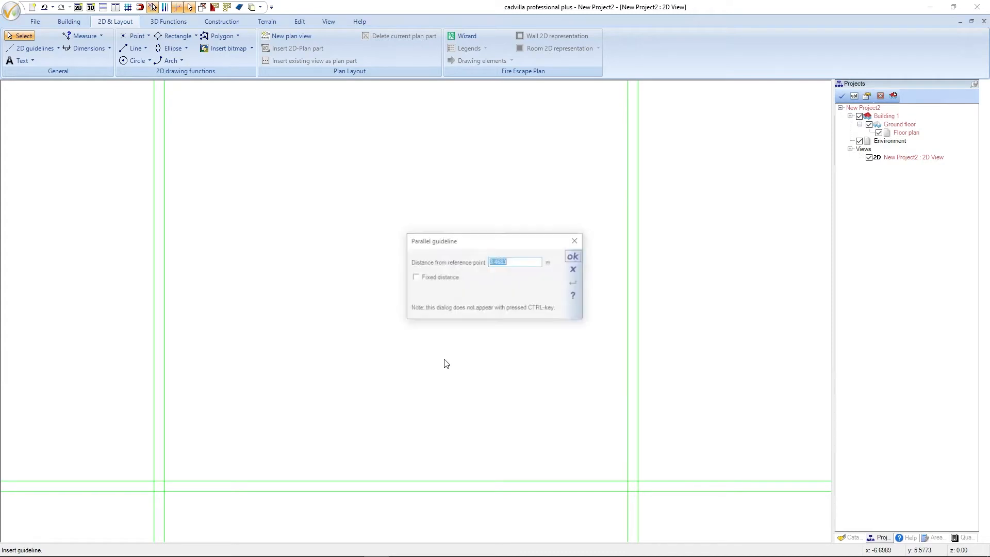
type("13,20")
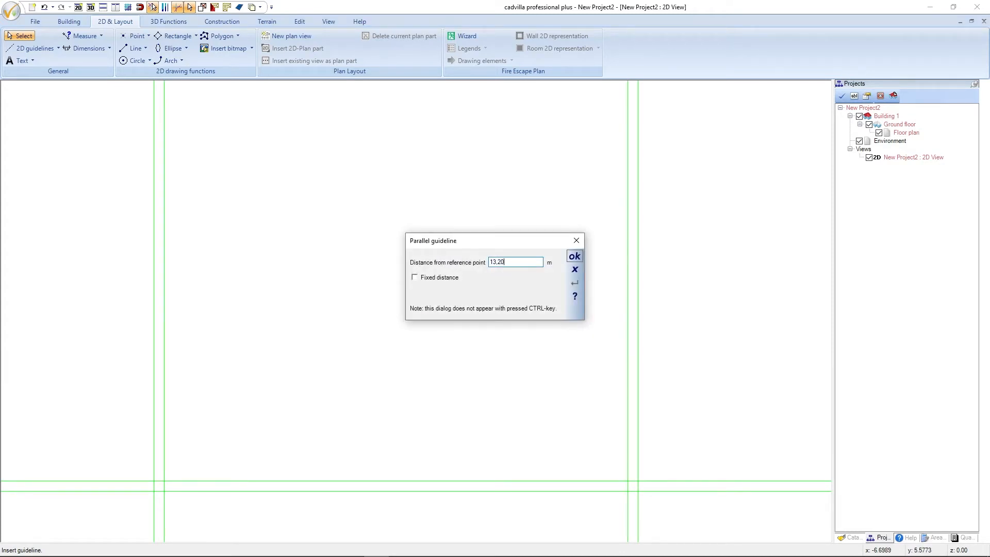
key("Return")
Step: Add a parallel guideline 0,30 m above the topmost horizontal guideline
scroll(444, 361, "down", 1)
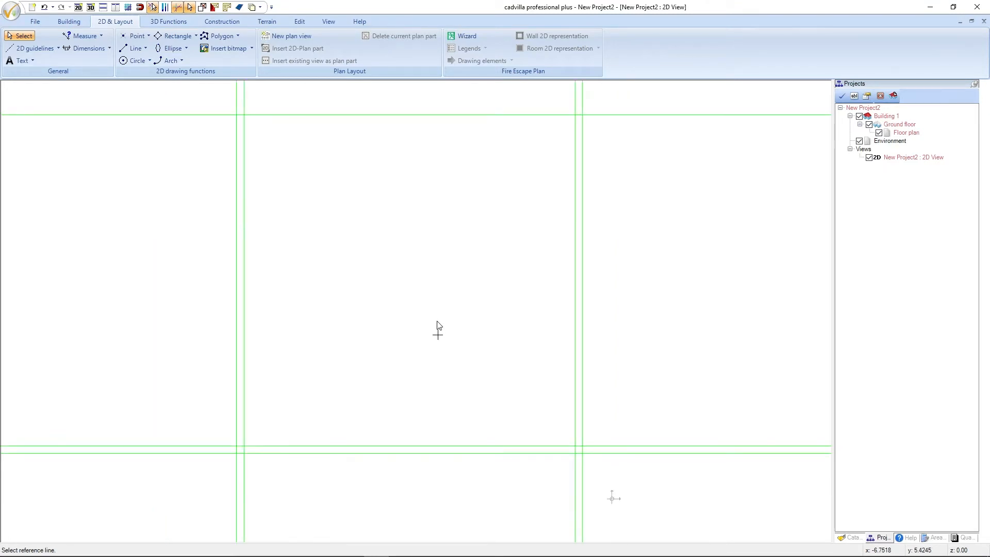
left_click(410, 114)
left_click(407, 101)
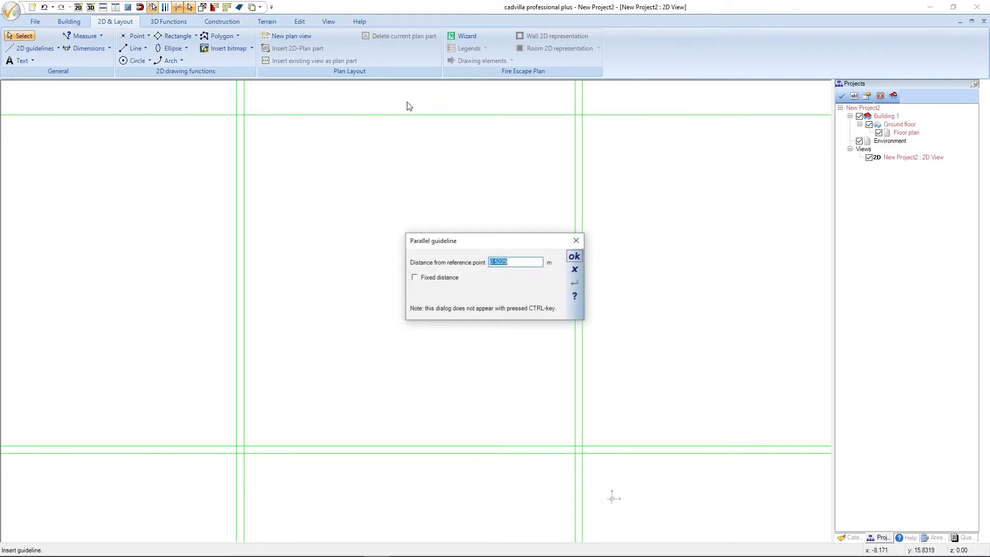
type("0,30")
key("Return")
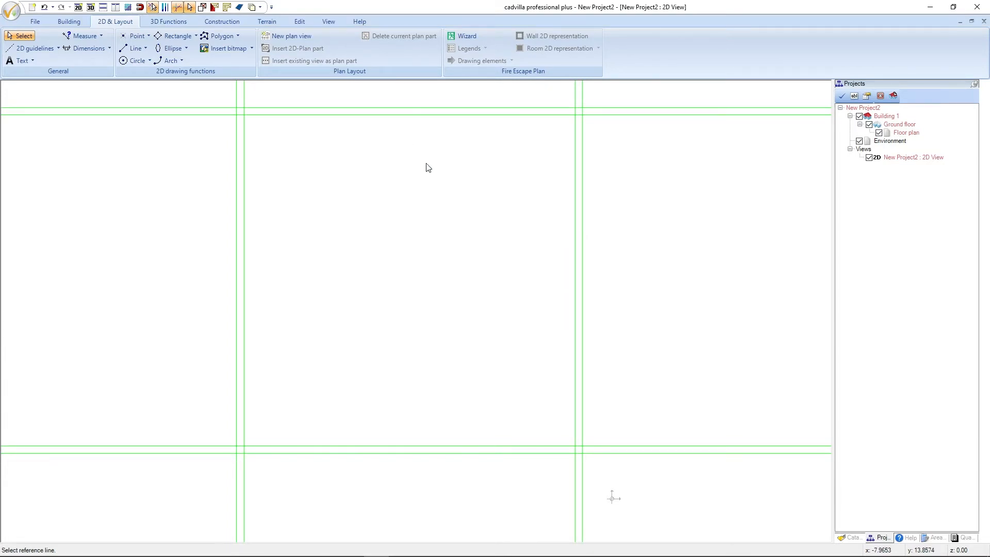
Step: Add a parallel guideline 5,50 m to the left of the outermost right vertical guideline
left_click(582, 200)
left_click(514, 206)
type("5.50")
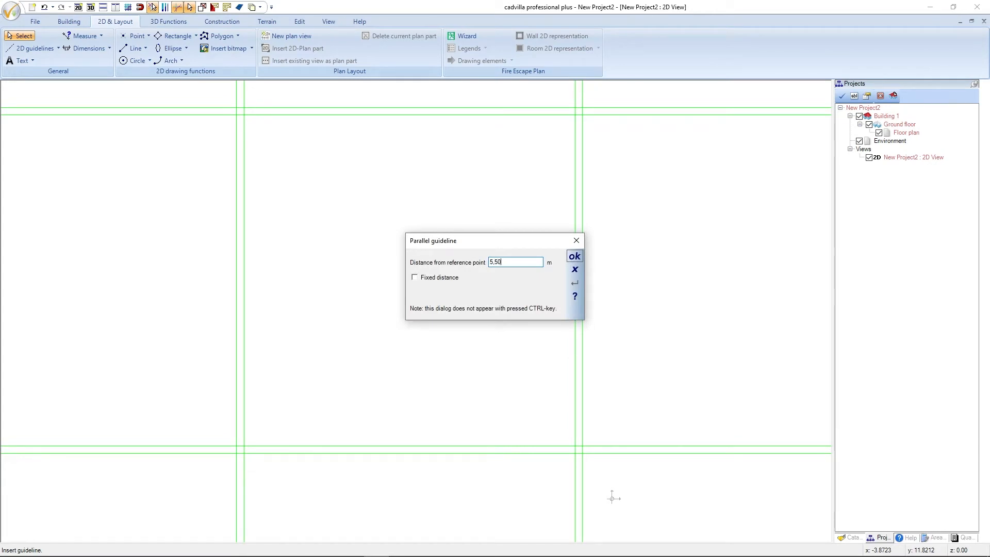
key("Return")
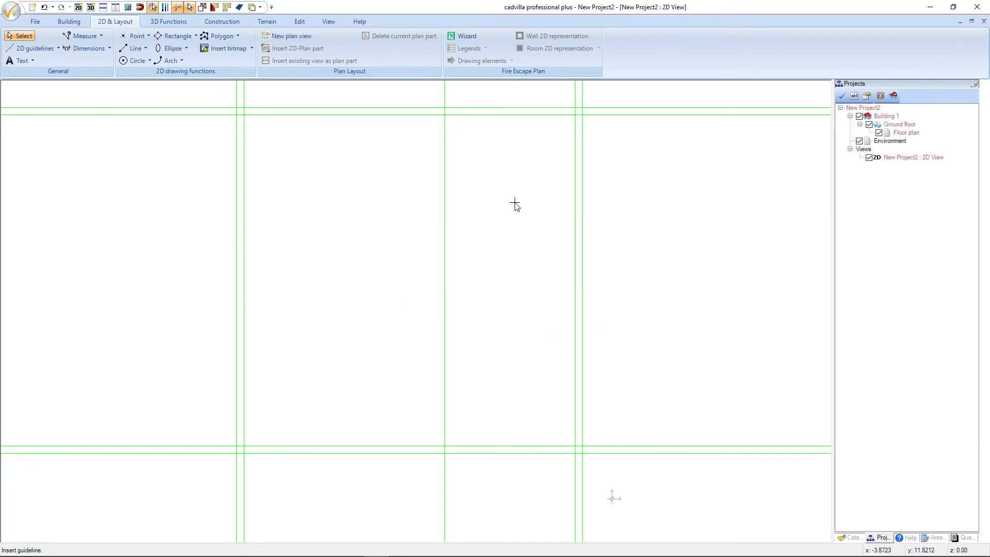
Step: Add a parallel guideline 0,30 m to the left of the middle vertical guideline
left_click(442, 206)
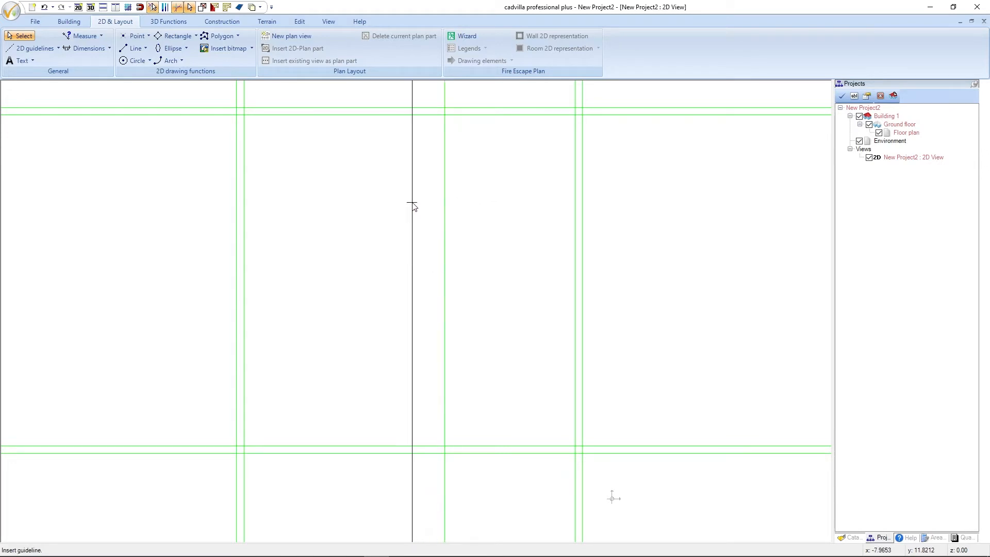
left_click(412, 207)
type("0,30")
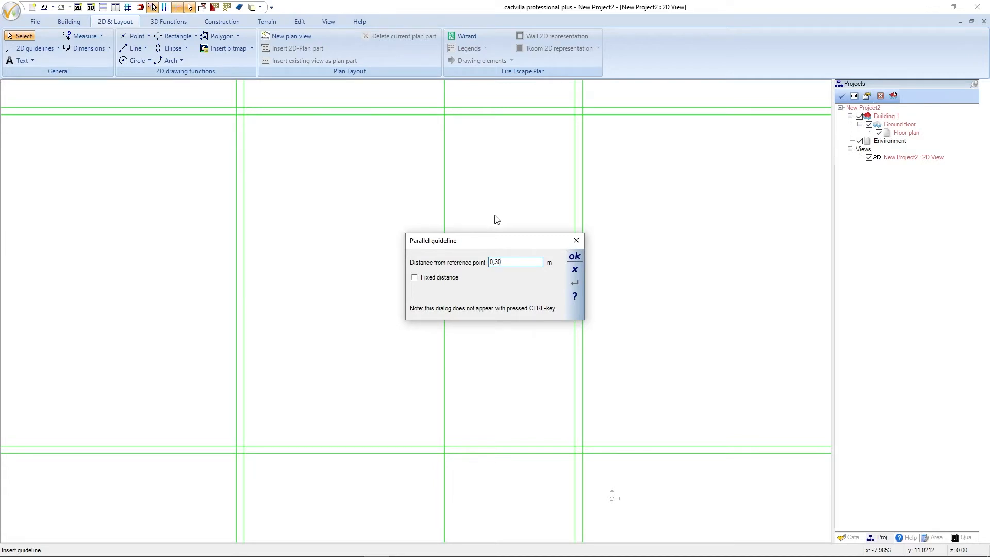
left_click(575, 256)
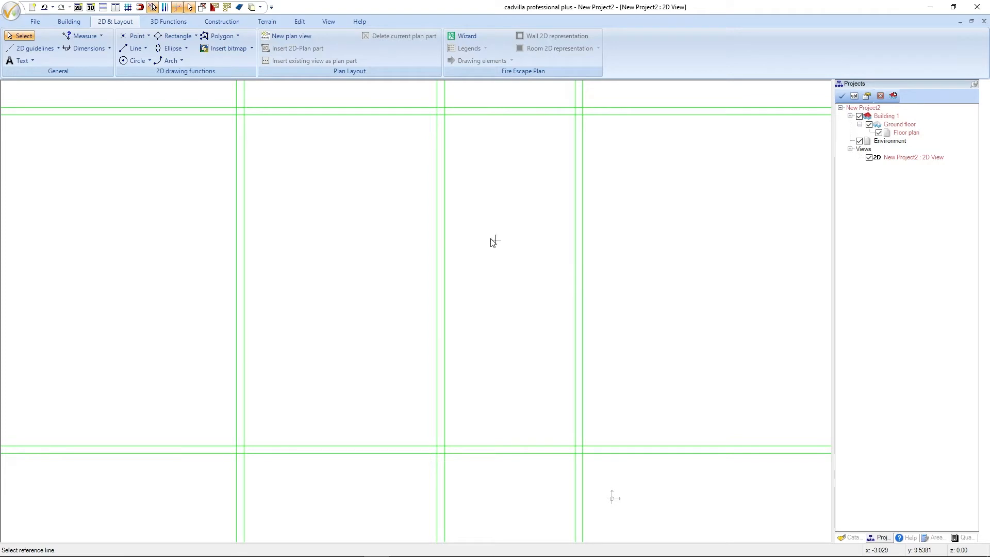
Step: Add a parallel guideline 5,50 m below the topmost horizontal guideline
left_click(371, 107)
left_click(372, 178)
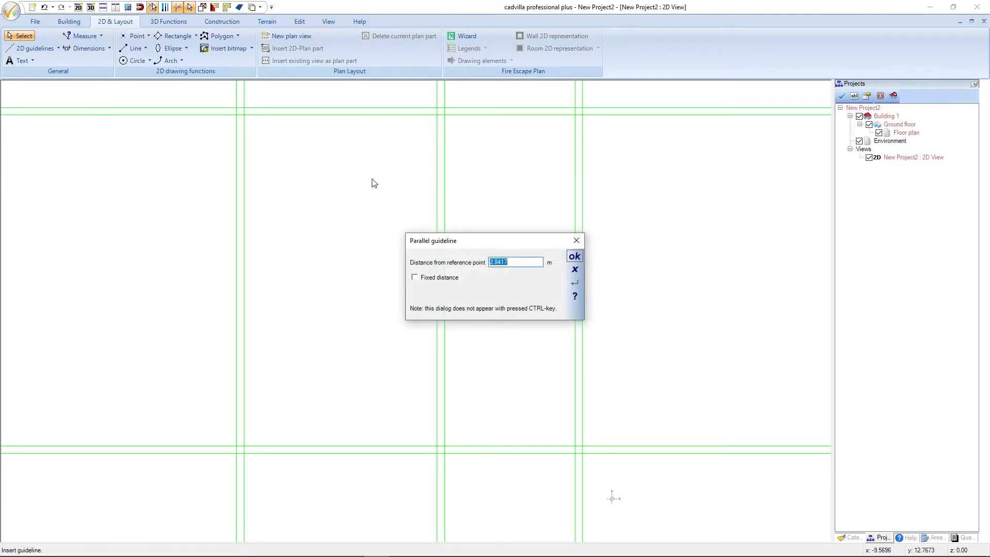
type("5,50")
key("Return")
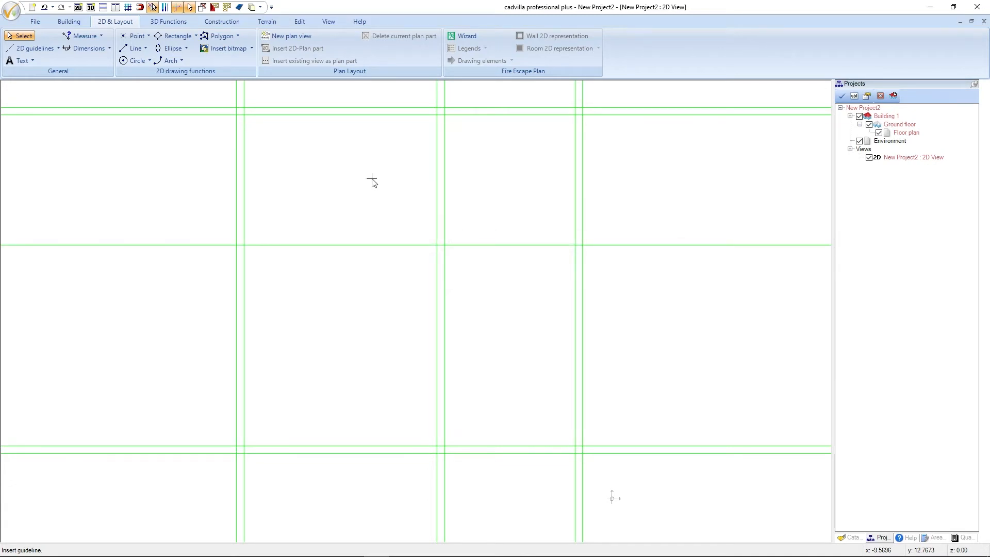
Step: Add a parallel guideline 0,30 m below the middle horizontal guideline and end guideline input
left_click(352, 245)
left_click(345, 286)
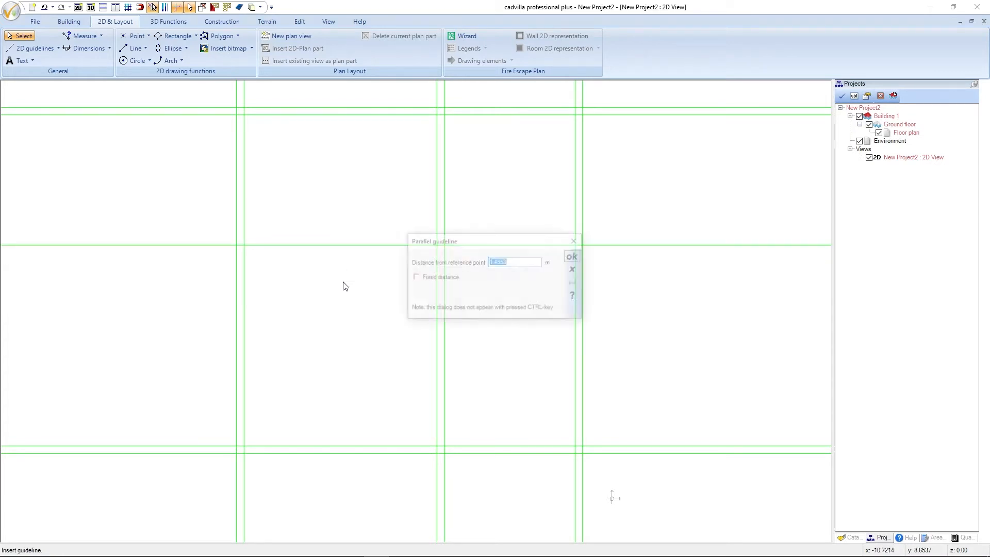
type("0,30")
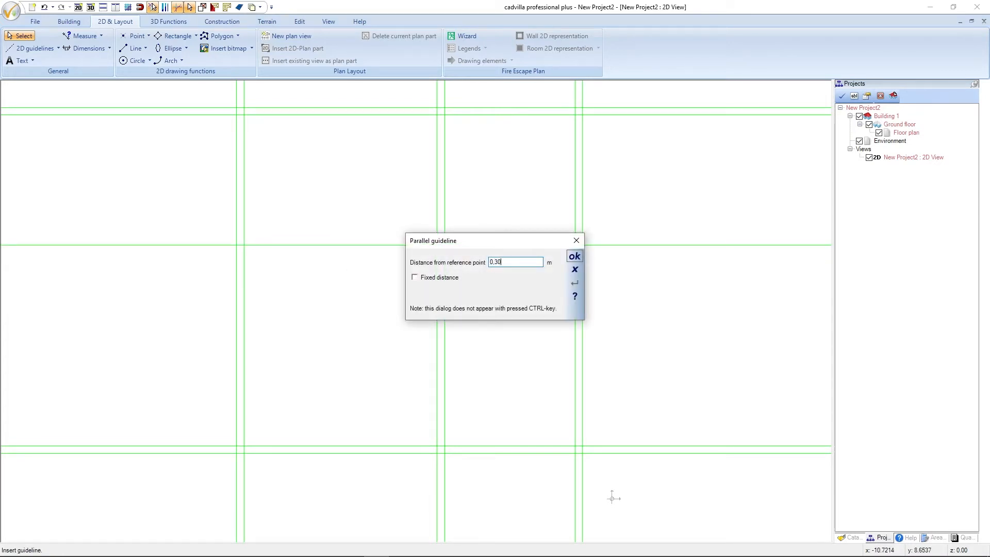
key("Return")
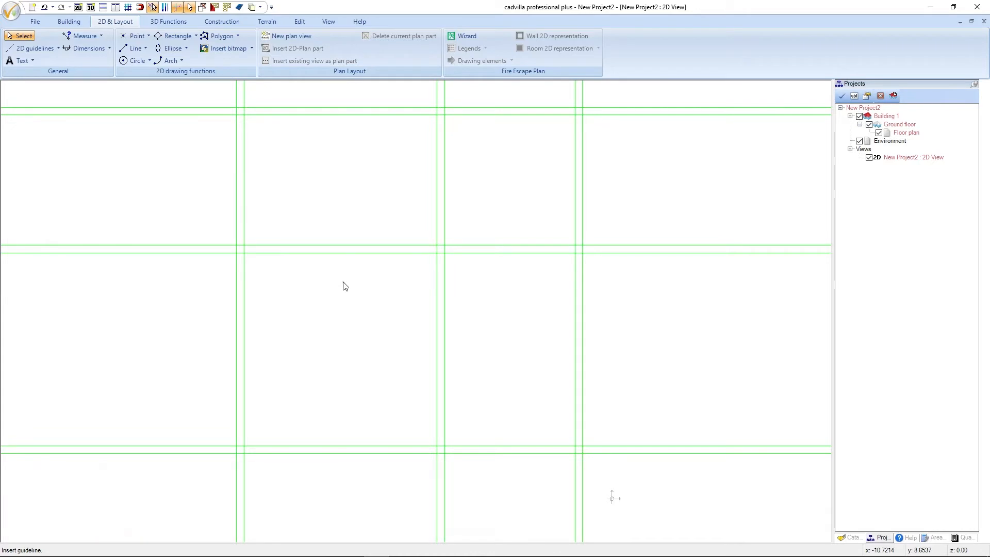
key("Escape")
Step: Start an external wall with the Between two points chain method at the outermost upper-left guideline intersection
left_click(69, 21)
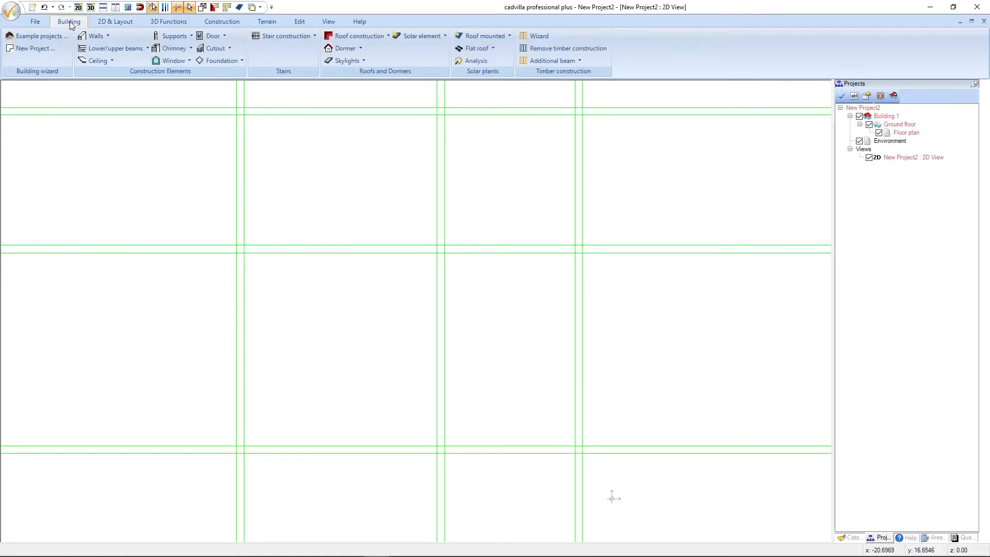
left_click(101, 38)
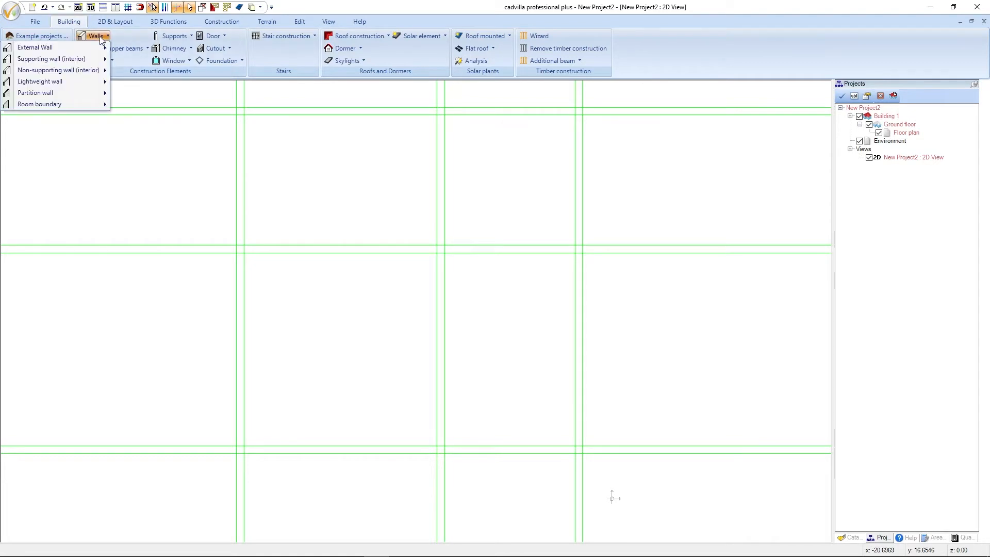
mouse_move(91, 50)
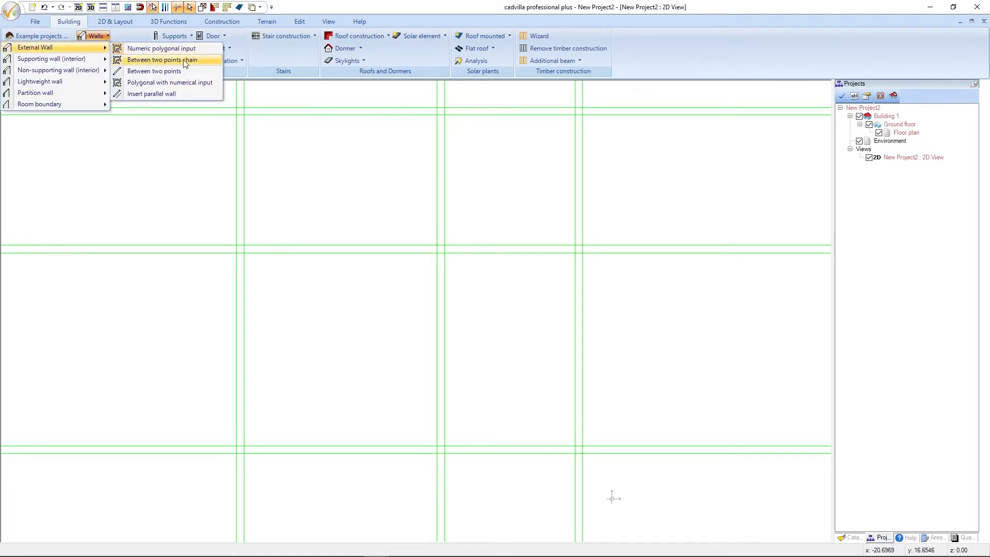
left_click(205, 60)
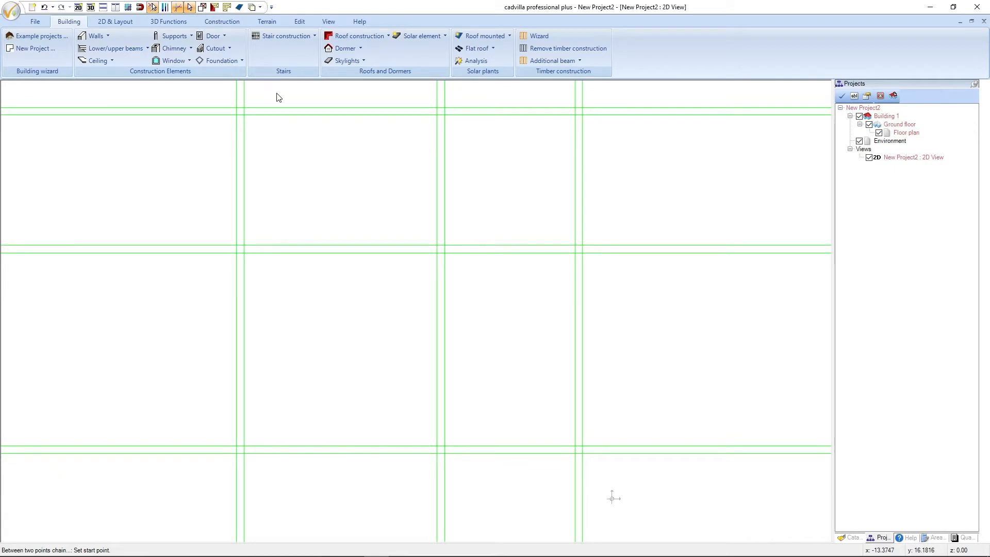
left_click(237, 108)
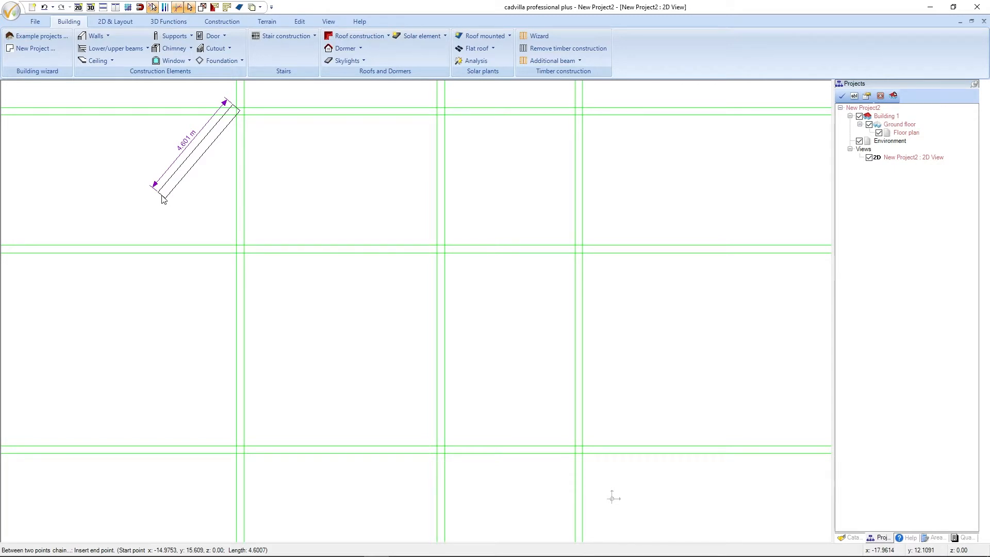
Step: Set the external wall's thickness to 0,30 m in its properties
right_click(163, 200)
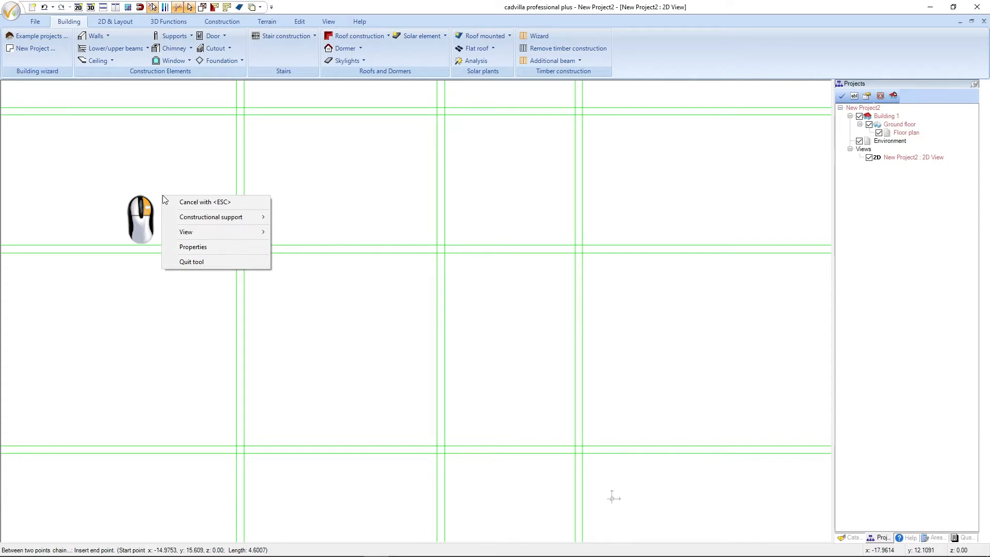
left_click(224, 247)
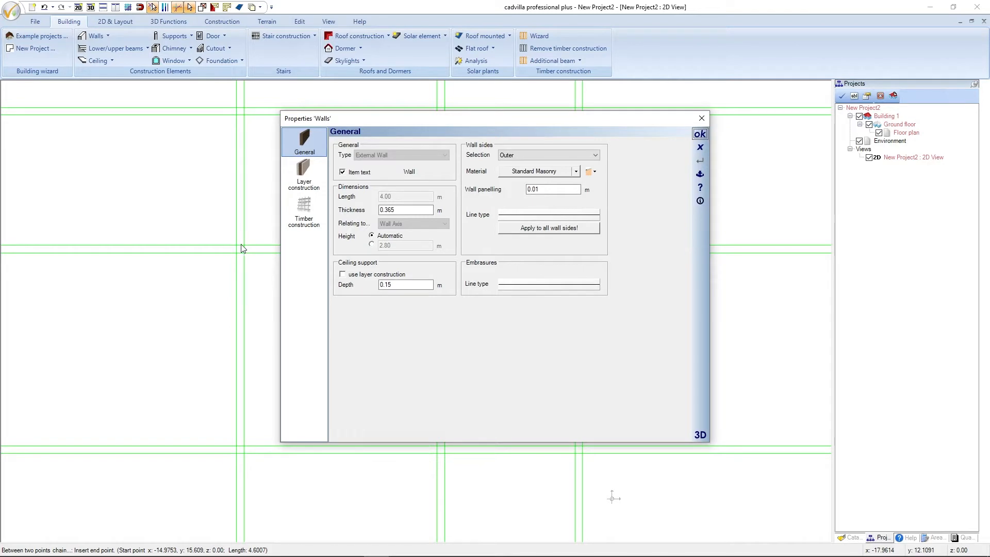
double_click(397, 210)
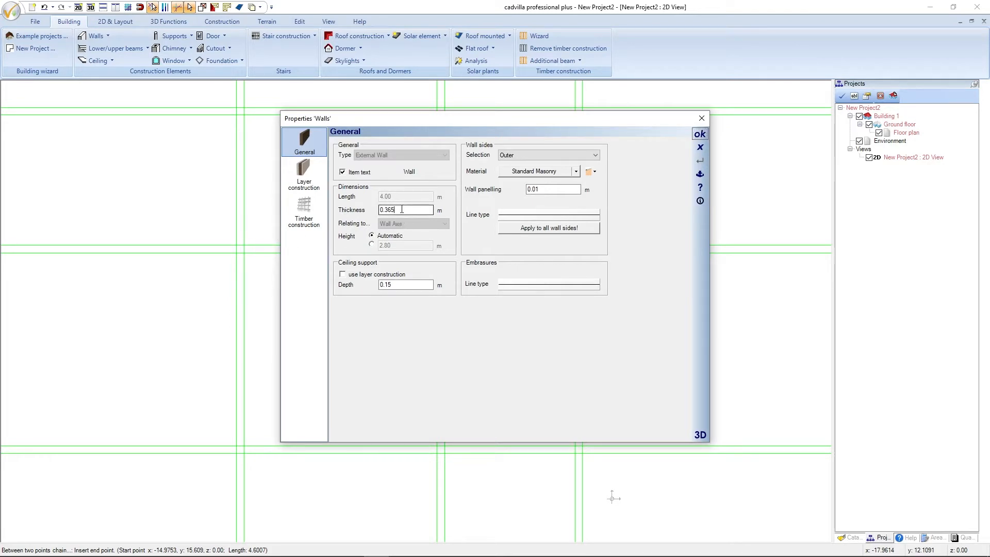
type("0,30")
key("Tab")
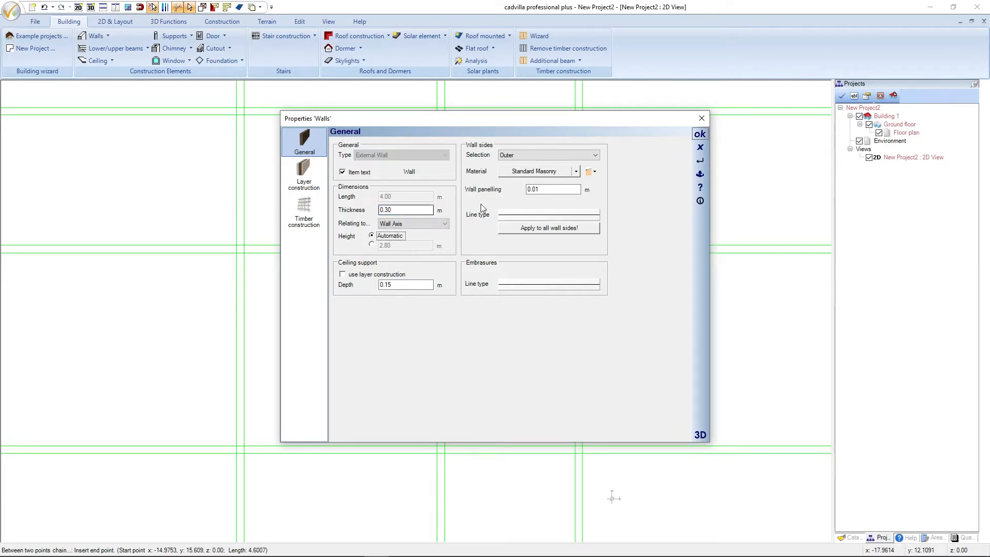
left_click(699, 135)
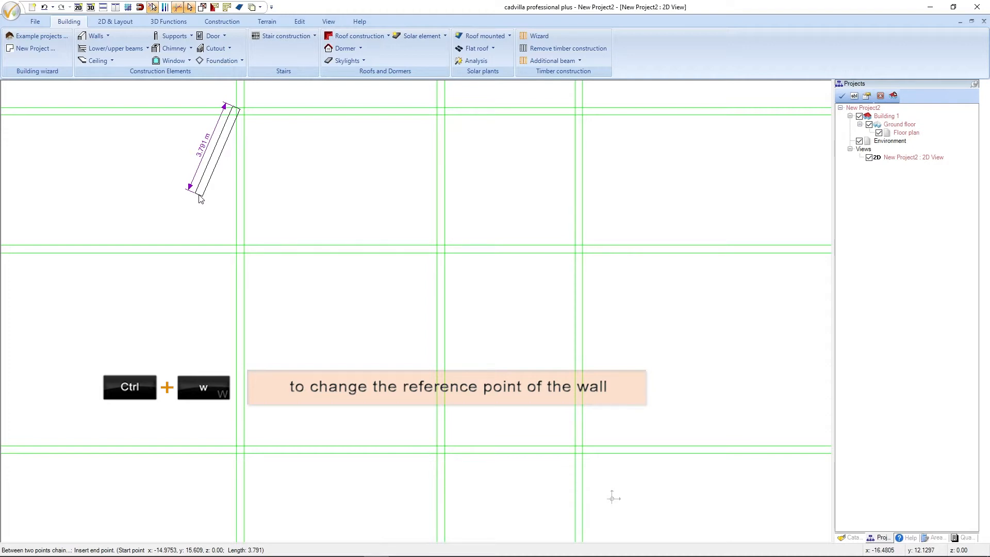
Step: Cycle the wall's reference point until its outer edge follows the leftmost guideline and the wall fits between the left guideline pair
key("ctrl+w")
key("ctrl+w")
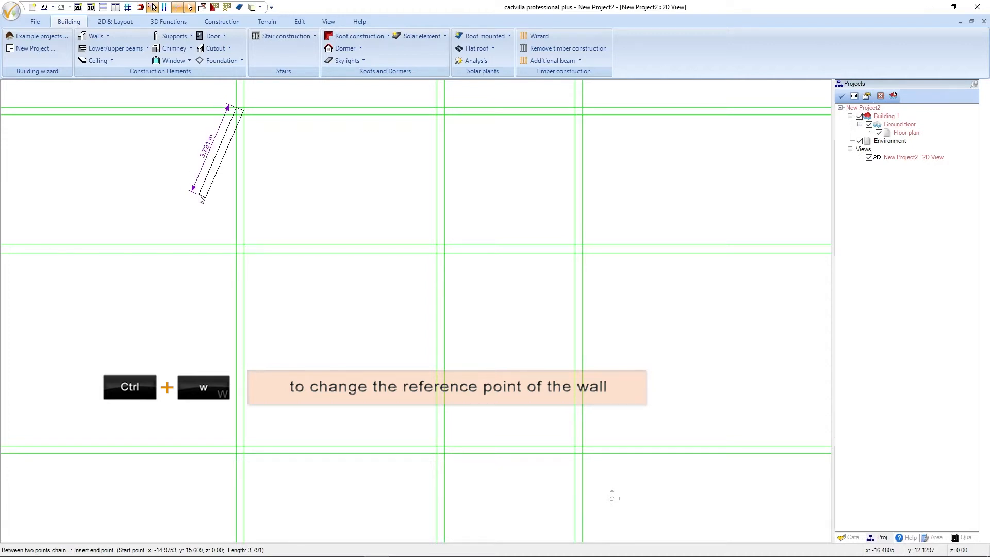
key("ctrl+w")
key("ctrl+w")
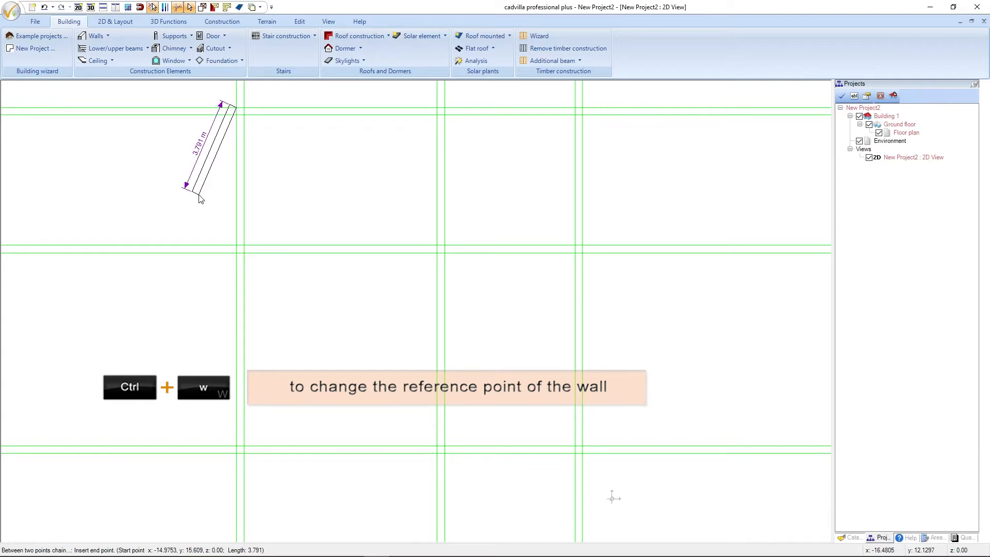
key("ctrl+w")
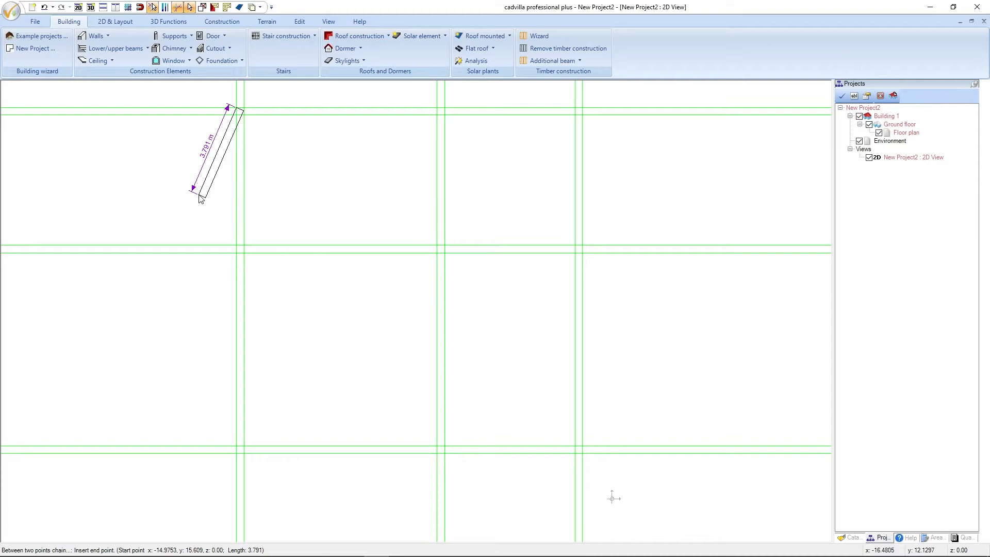
key("ctrl")
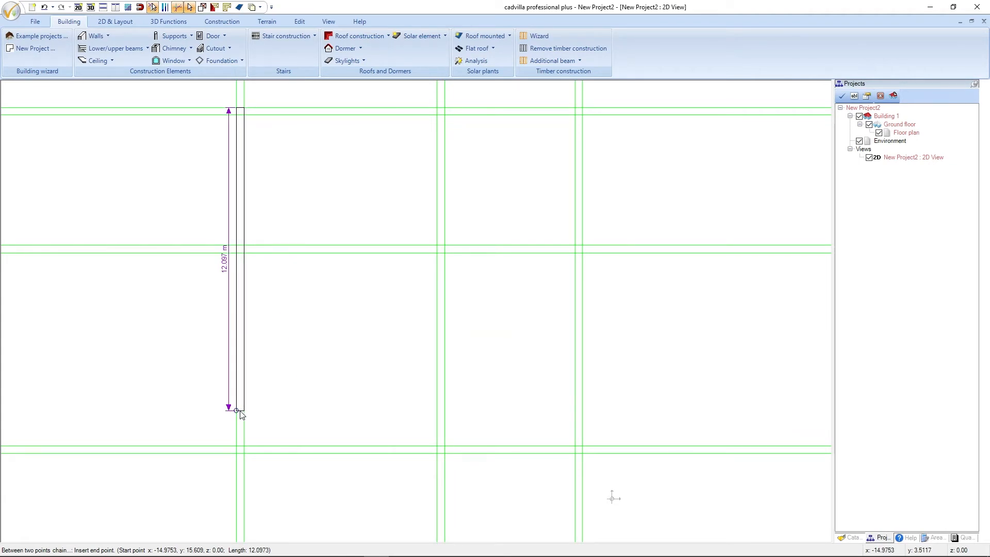
Step: Draw the left, lower and right external walls along the outermost guidelines, ending at the upper line of the middle horizontal guideline pair
left_click(236, 454)
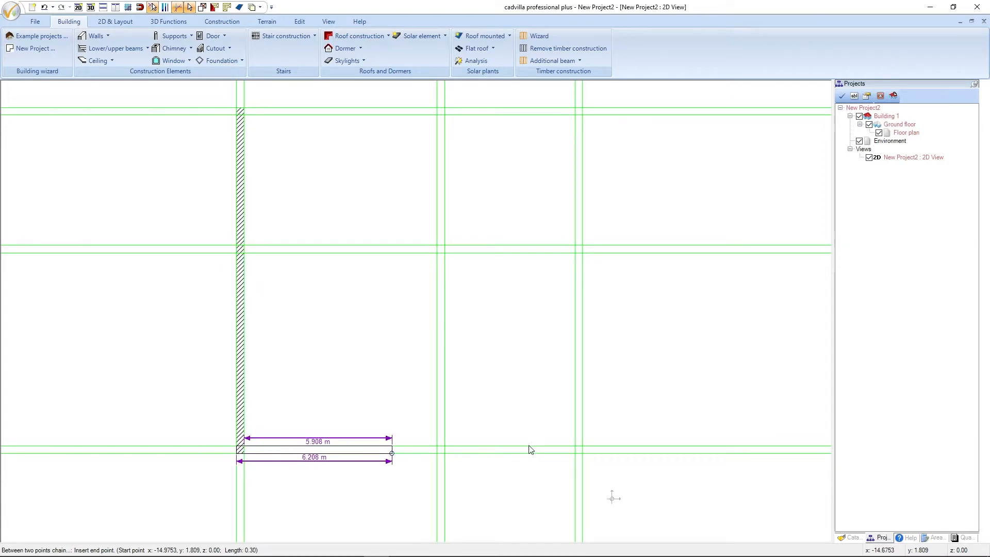
left_click(583, 455)
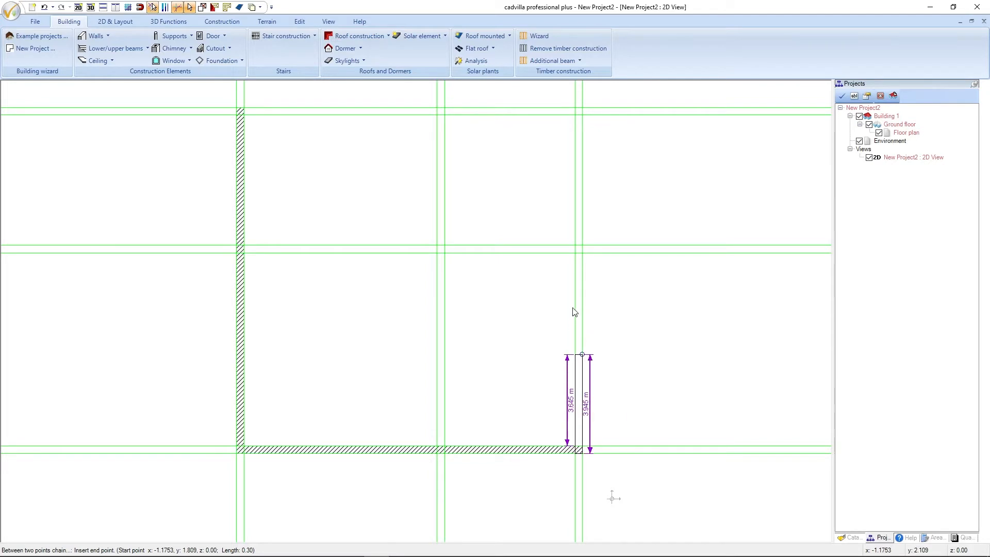
left_click(583, 249)
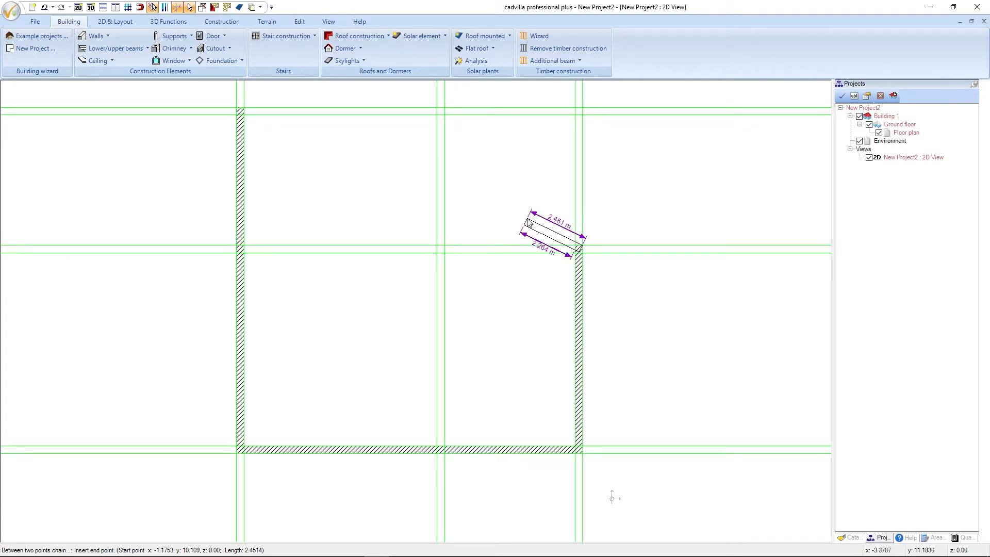
Step: Review the external wall's thickness and other general properties without changing them, and end the wall chain
right_click(528, 223)
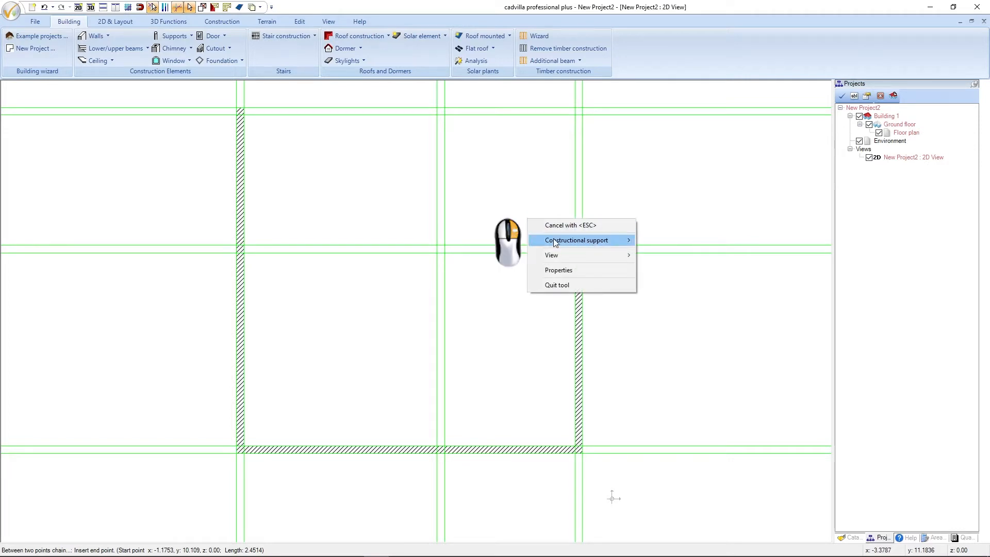
left_click(562, 269)
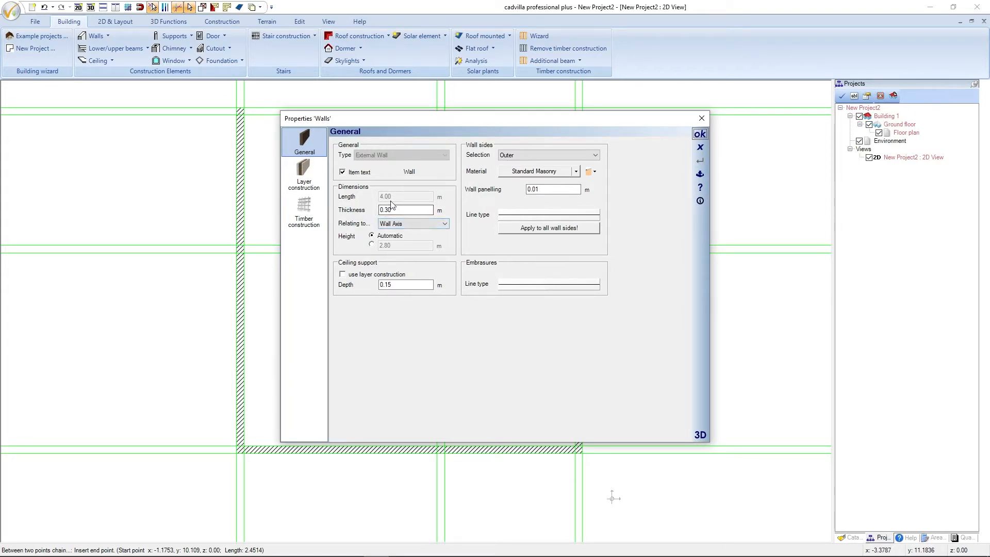
left_click(701, 118)
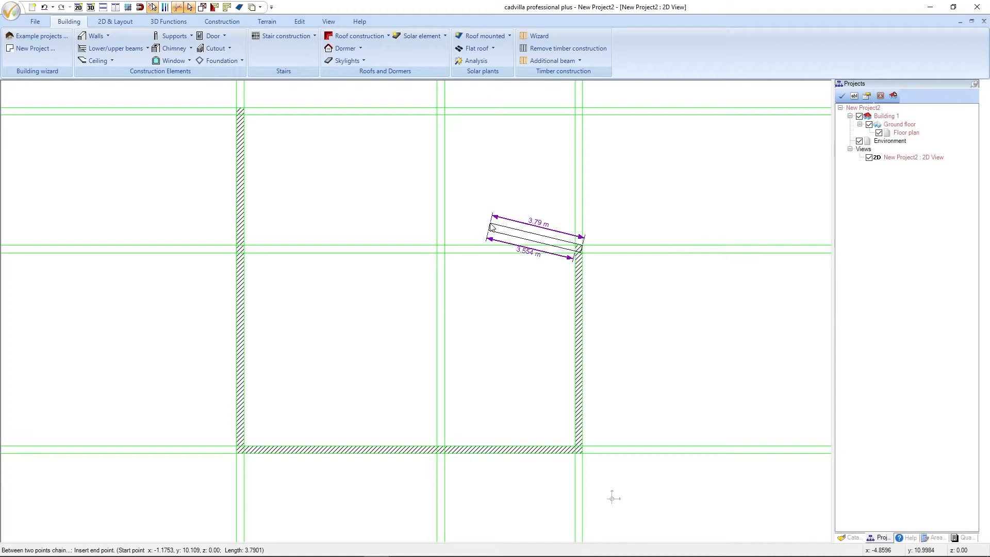
key("Escape")
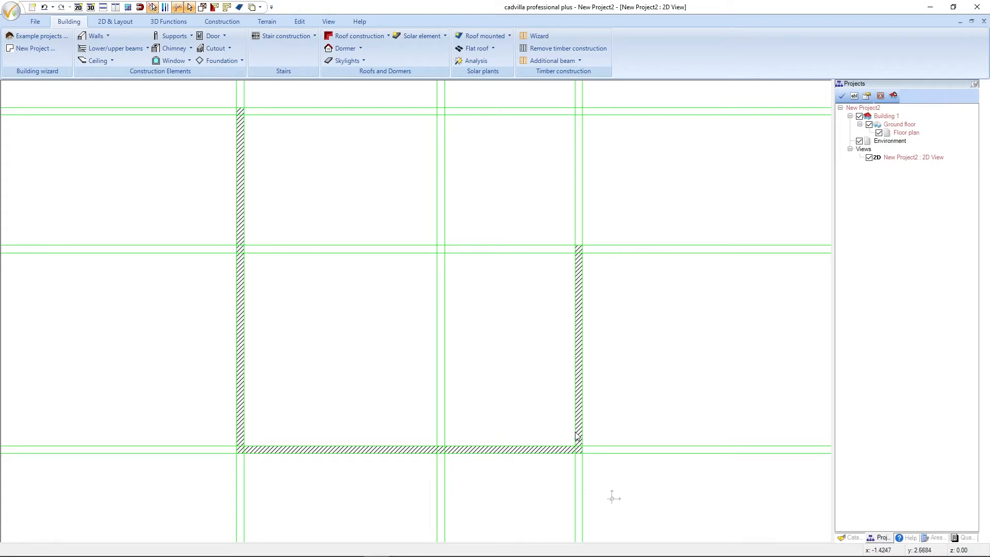
Step: Set the outer length of the right external wall to 8 m
left_click(581, 305)
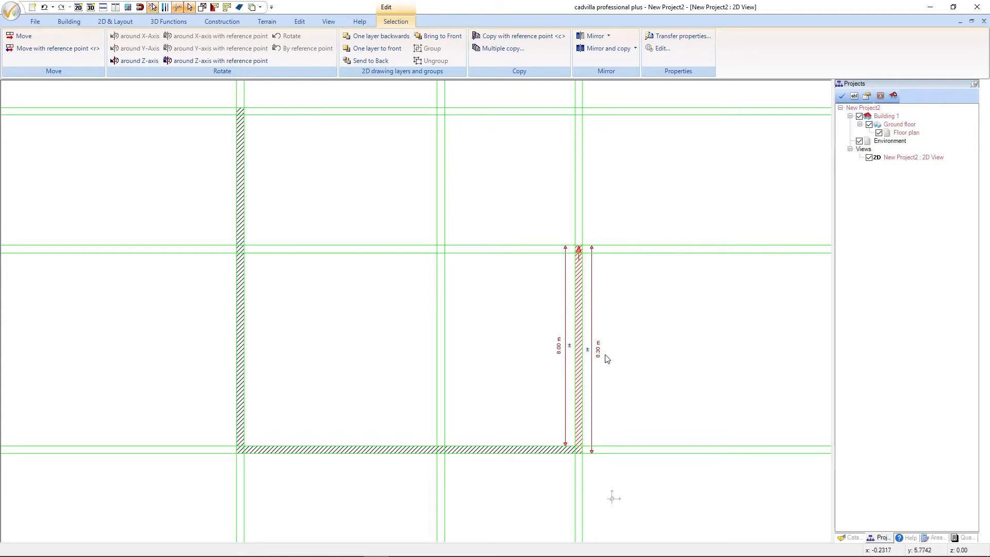
left_click(587, 349)
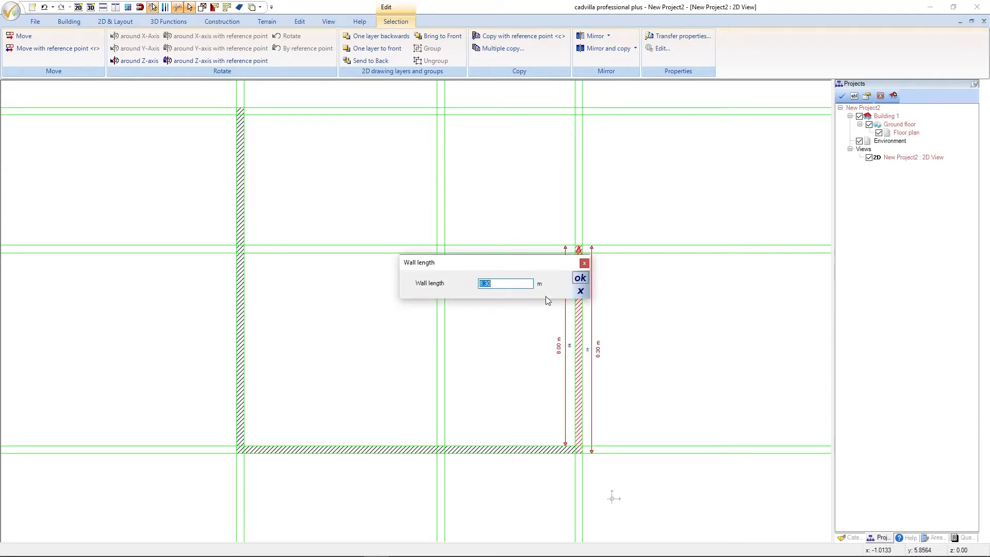
type("8")
key("Return")
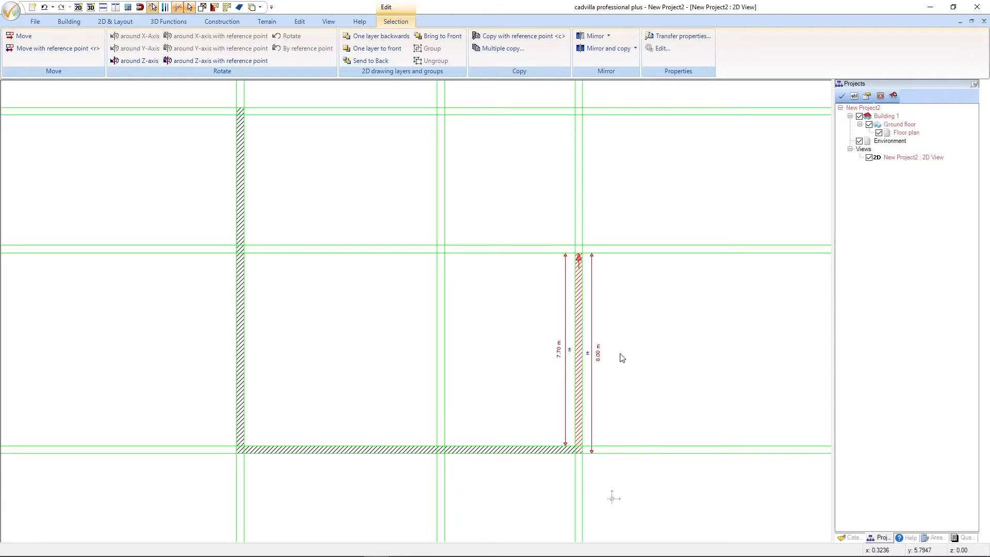
Step: Set the right external wall's outer length back to 8,30 m and deselect the wall
left_click(587, 354)
type("8,30")
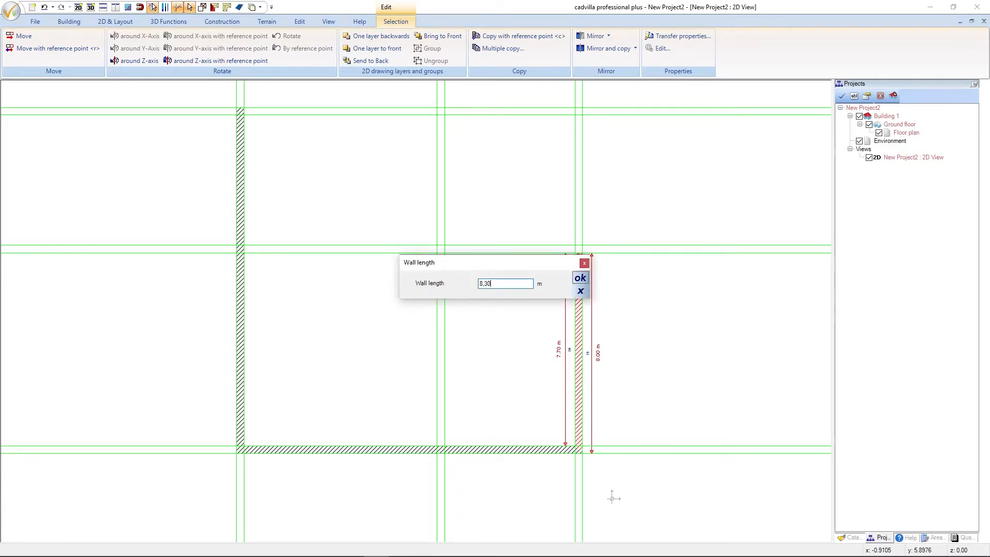
key("Return")
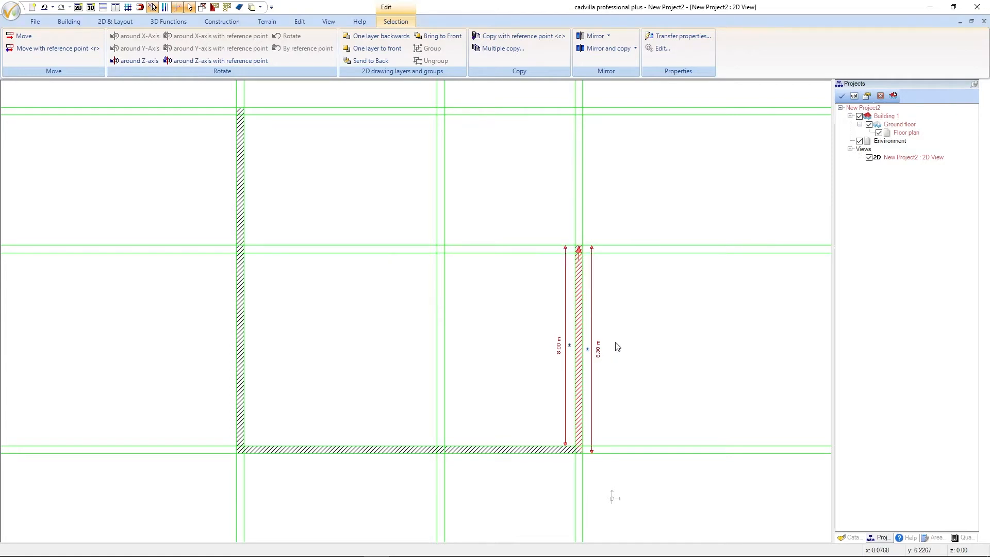
left_click(633, 329)
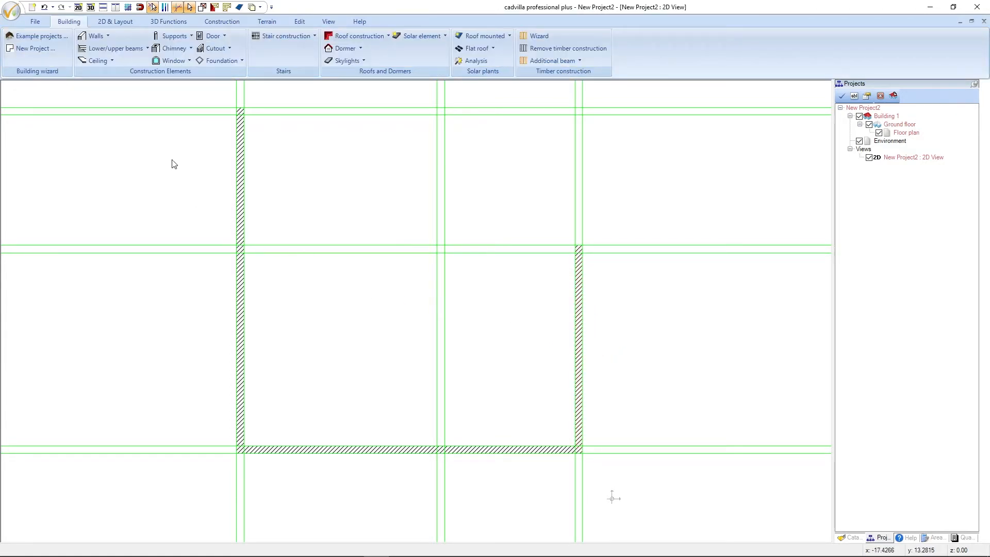
Step: Draw a 5,50 m external wall with Between two points chain from the right wall's upper end, adjusting its reference point to fit the guideline pair
left_click(95, 35)
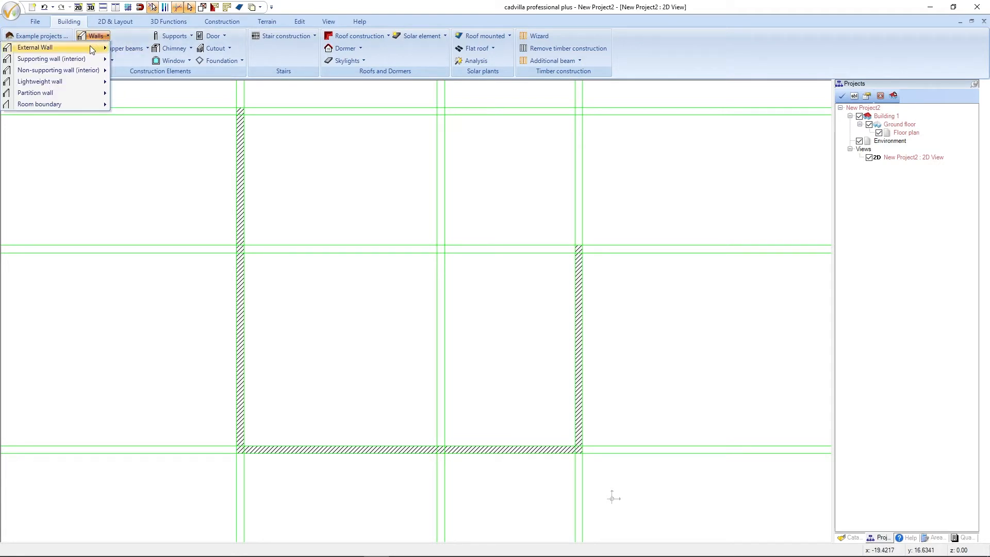
mouse_move(91, 50)
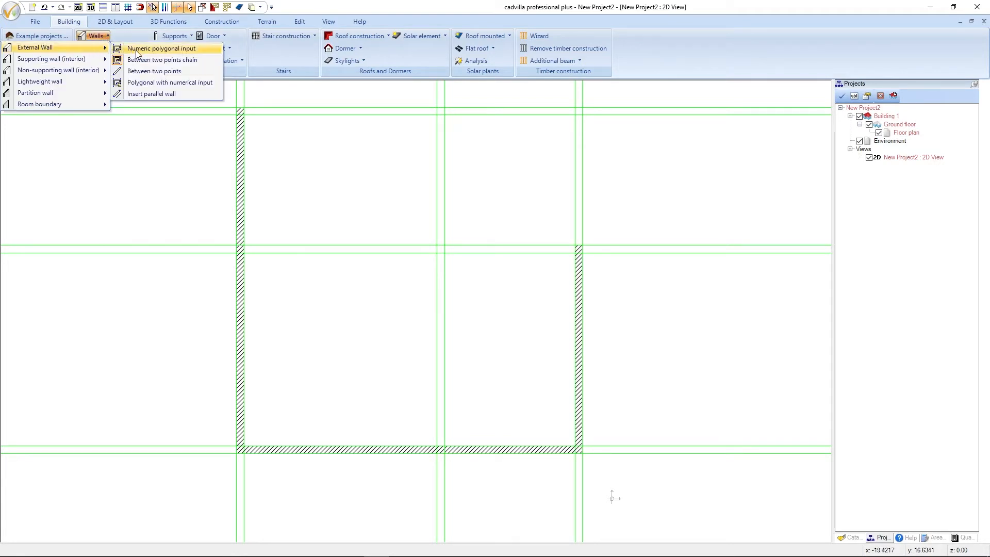
left_click(207, 60)
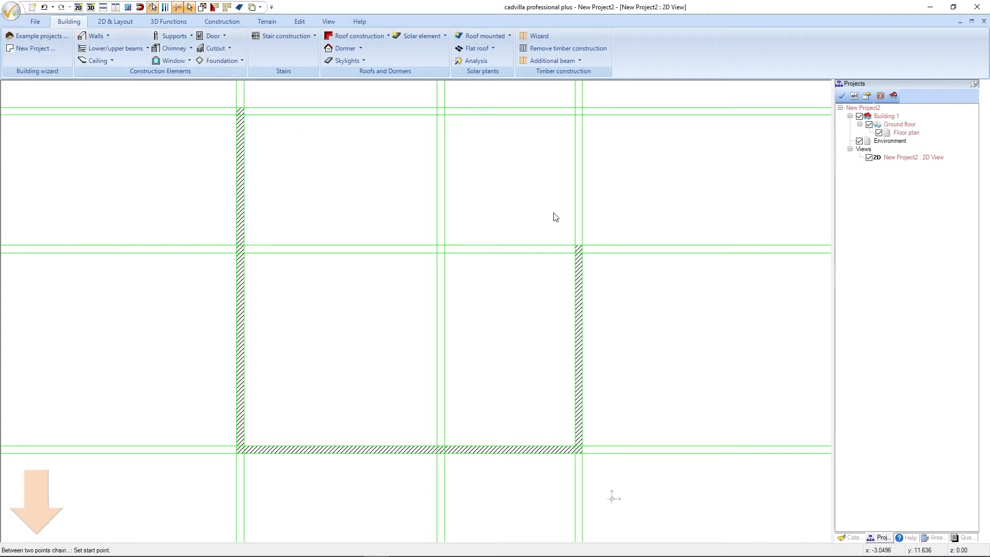
left_click(582, 247)
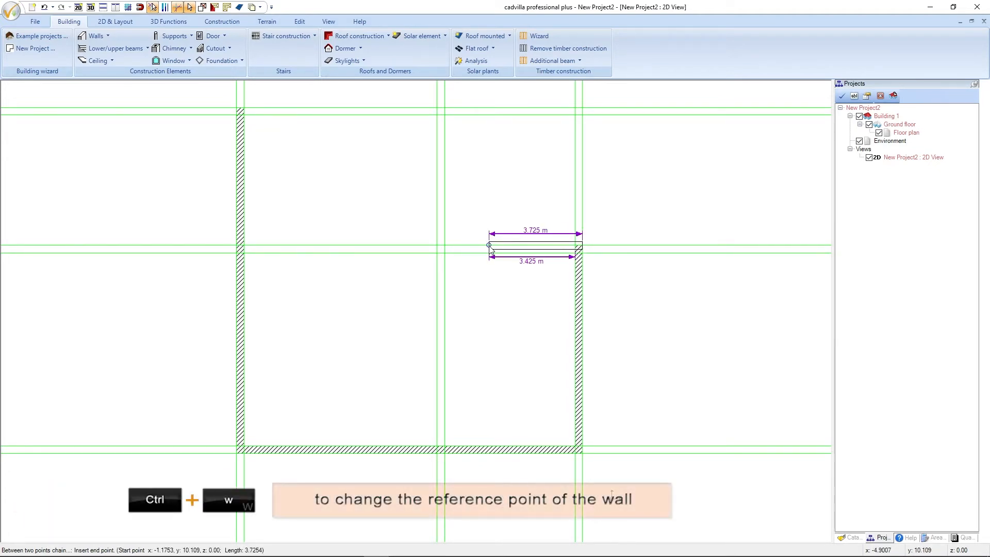
key("ctrl+w")
key("ctrl+w")
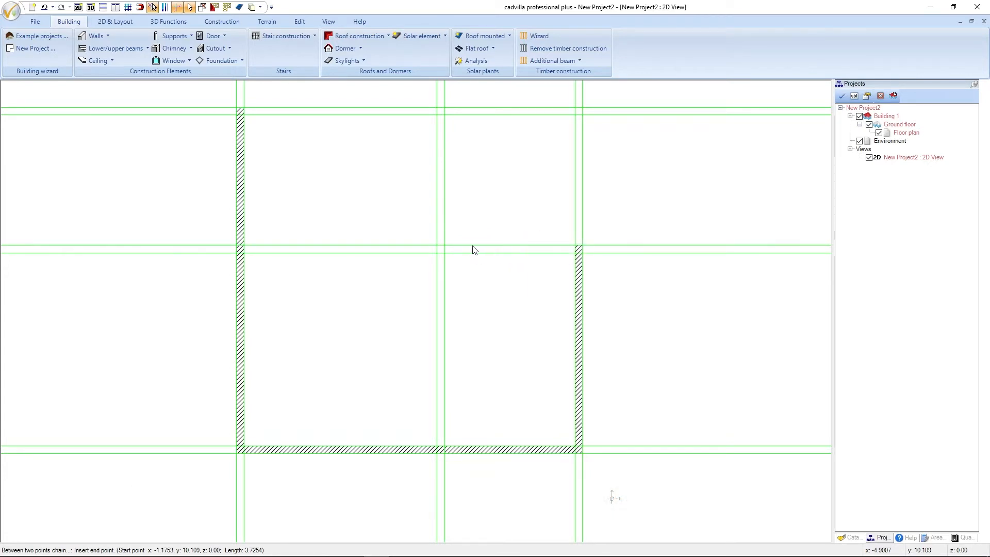
left_click(446, 248)
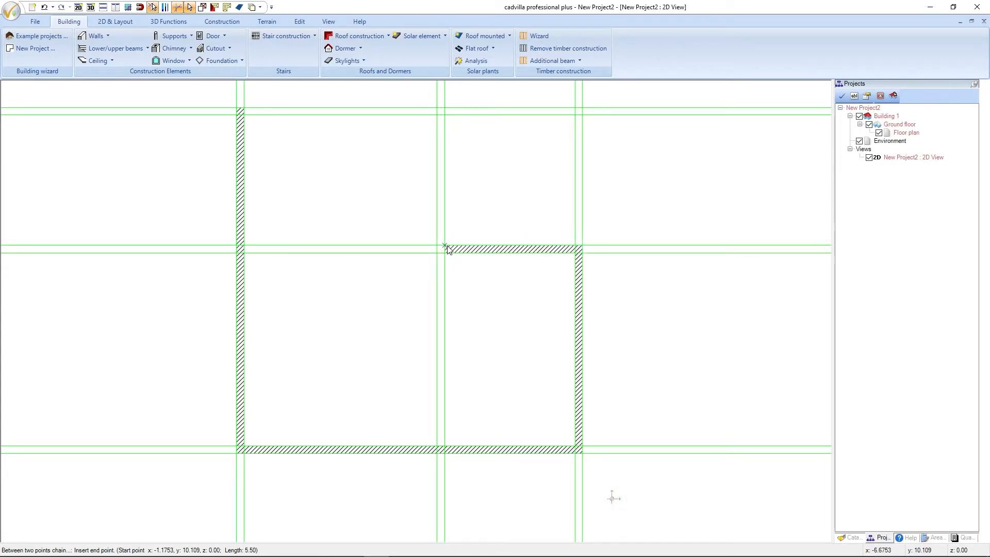
Step: Continue the wall chain up to the upper guidelines and across to the left wall, adjusting the reference point, and end wall input
left_click(444, 116)
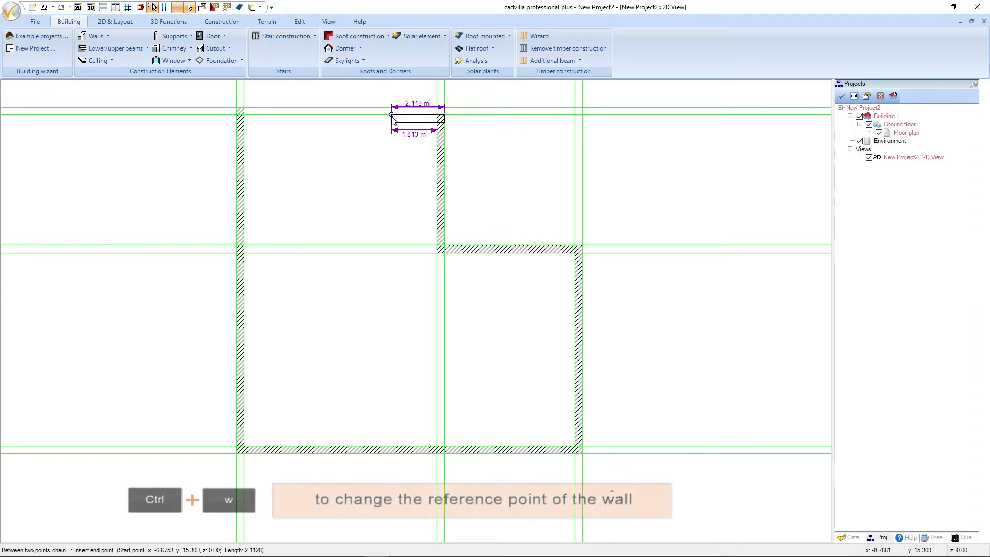
key("ctrl+w")
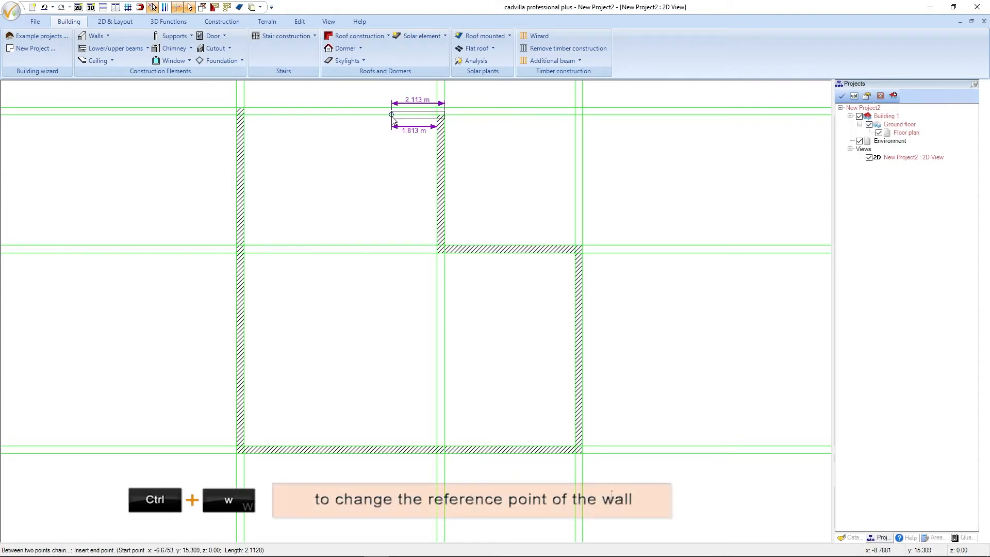
key("ctrl+w")
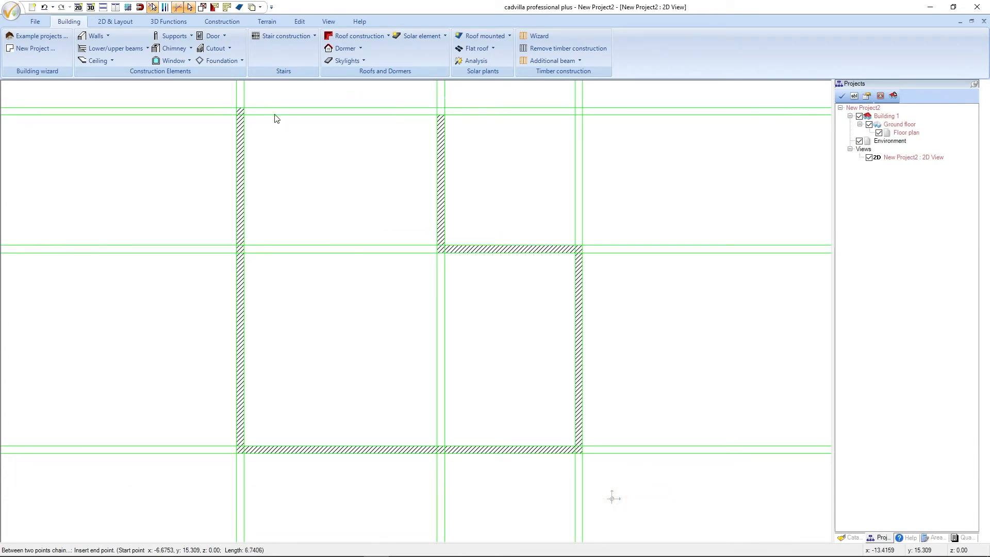
left_click(244, 116)
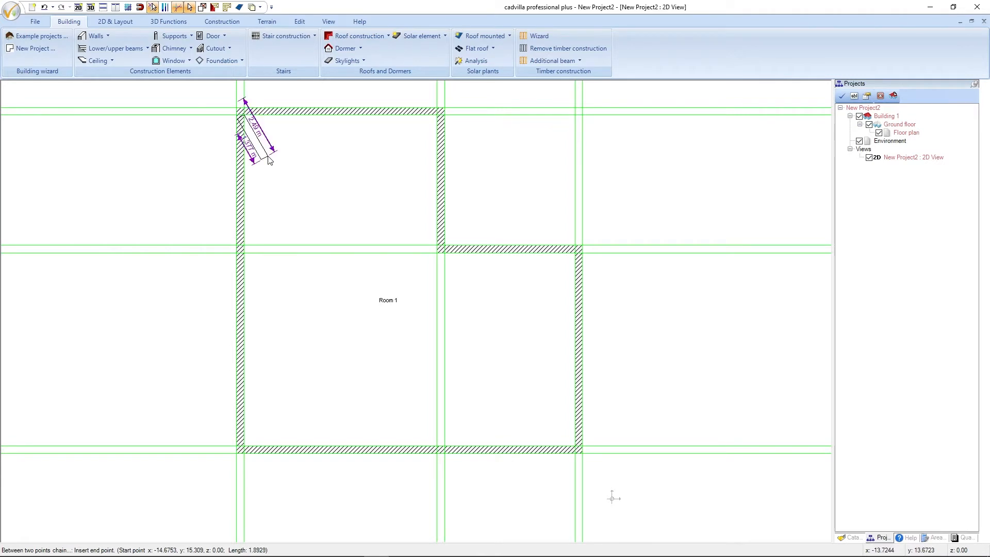
key("Escape")
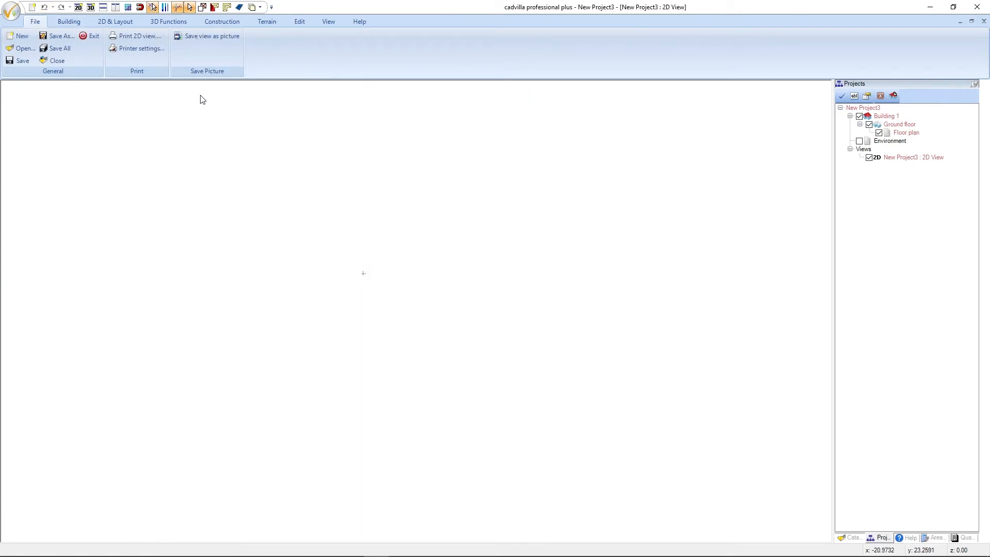
Step: Insert a horizontal guideline at about y 2,86 in the empty New Project3 and end the guideline function
left_click(125, 23)
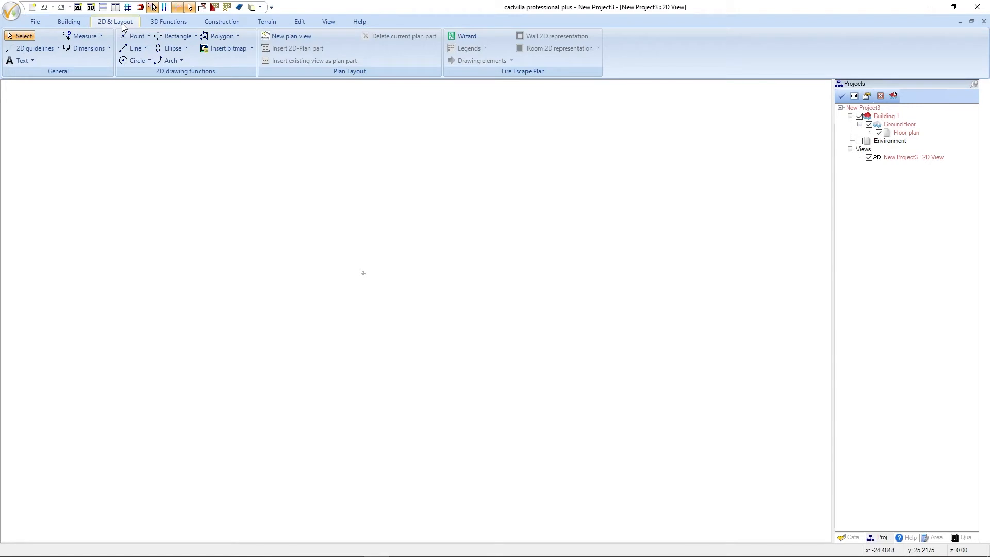
left_click(30, 47)
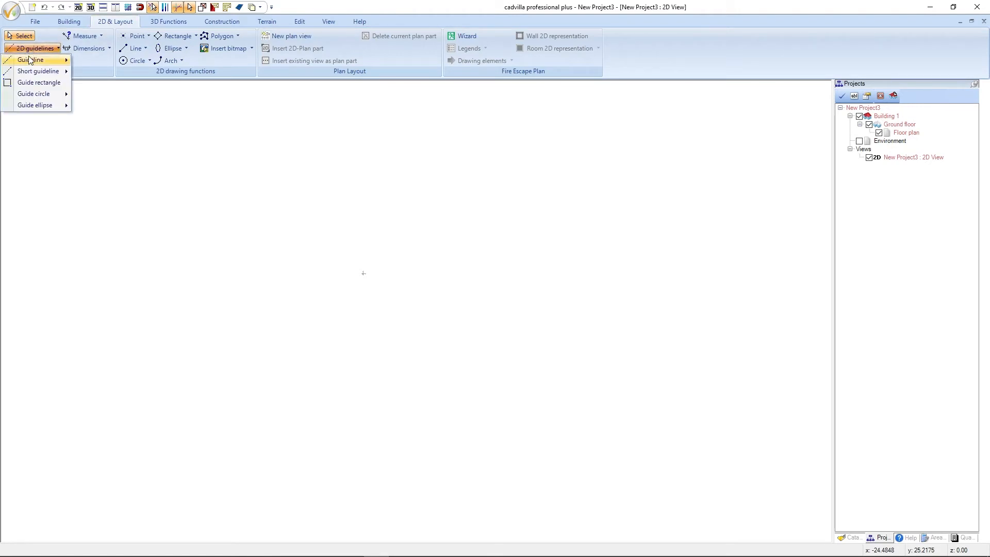
mouse_move(30, 63)
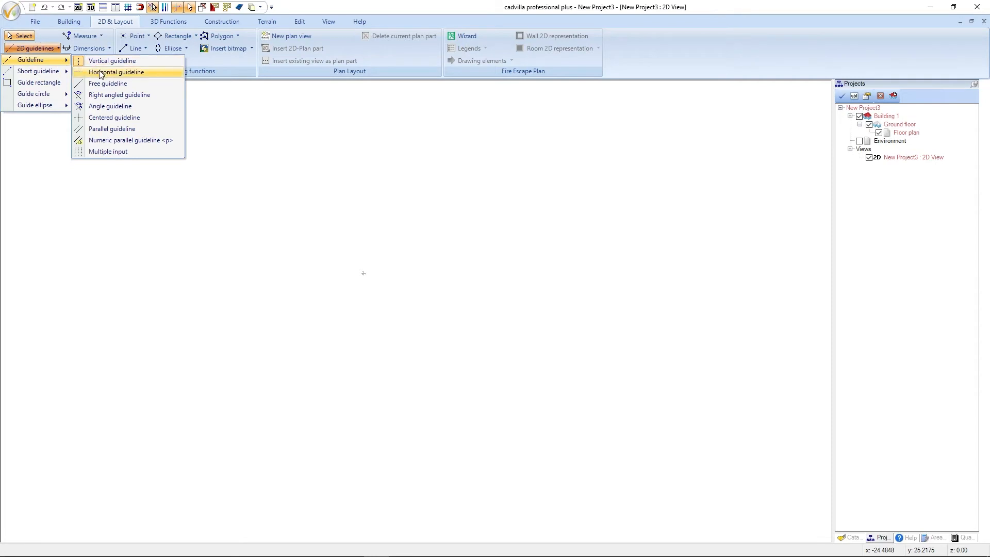
left_click(154, 77)
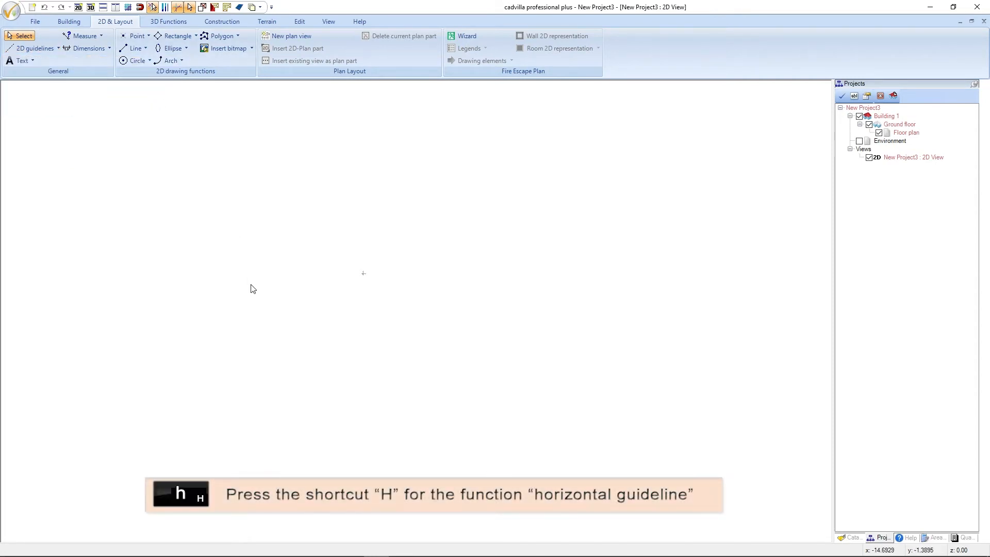
key("h")
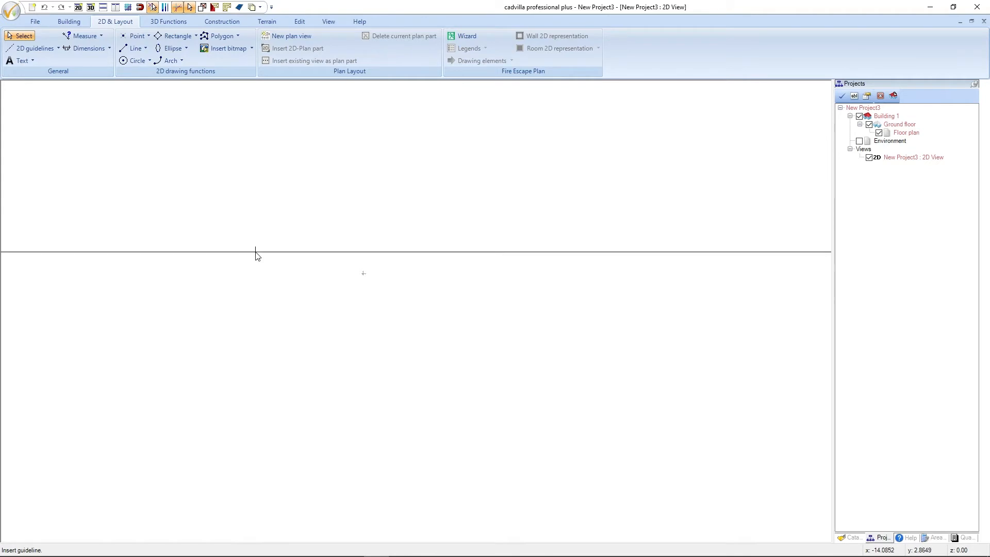
left_click(256, 253)
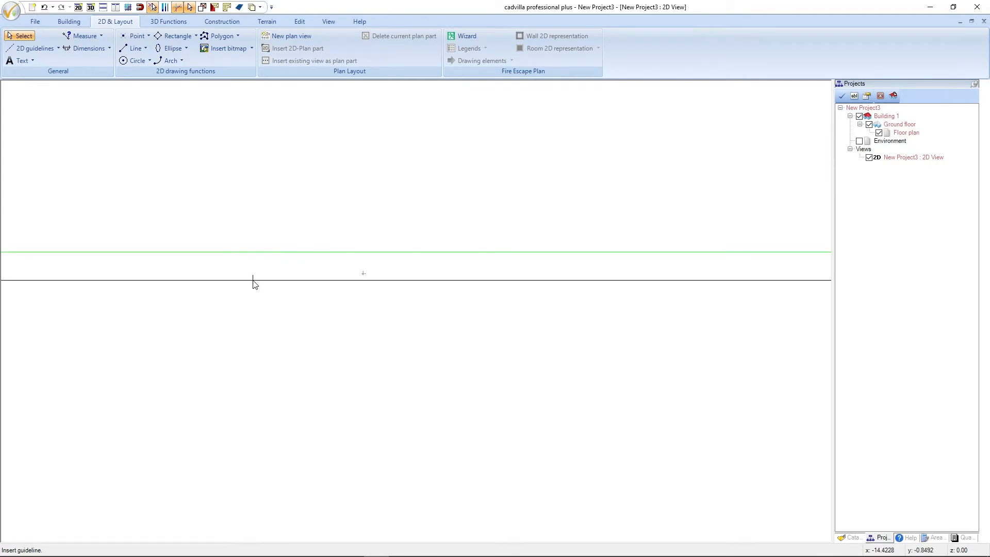
key("Escape")
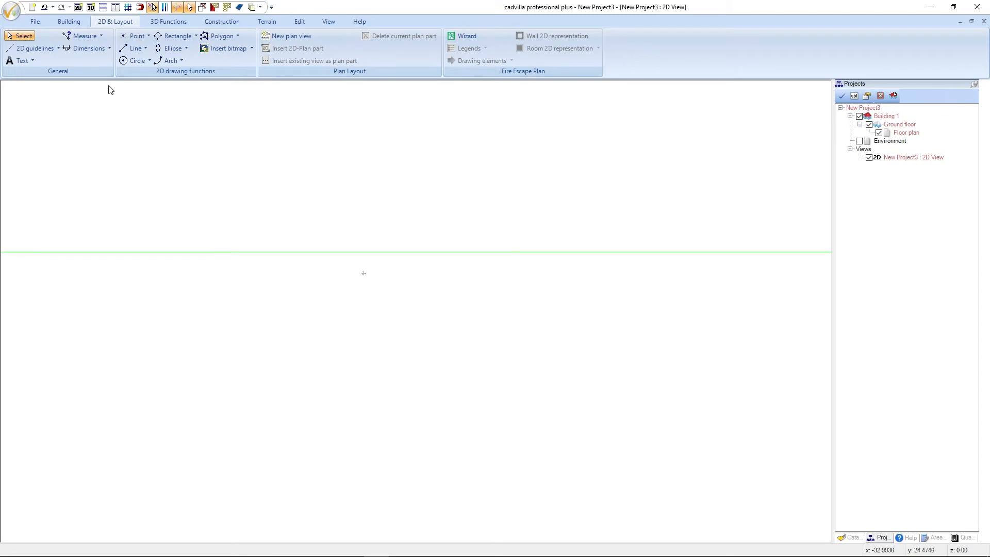
Step: Insert a vertical guideline well to the left of the origin, crossing the horizontal guideline, and end the guideline function
left_click(53, 50)
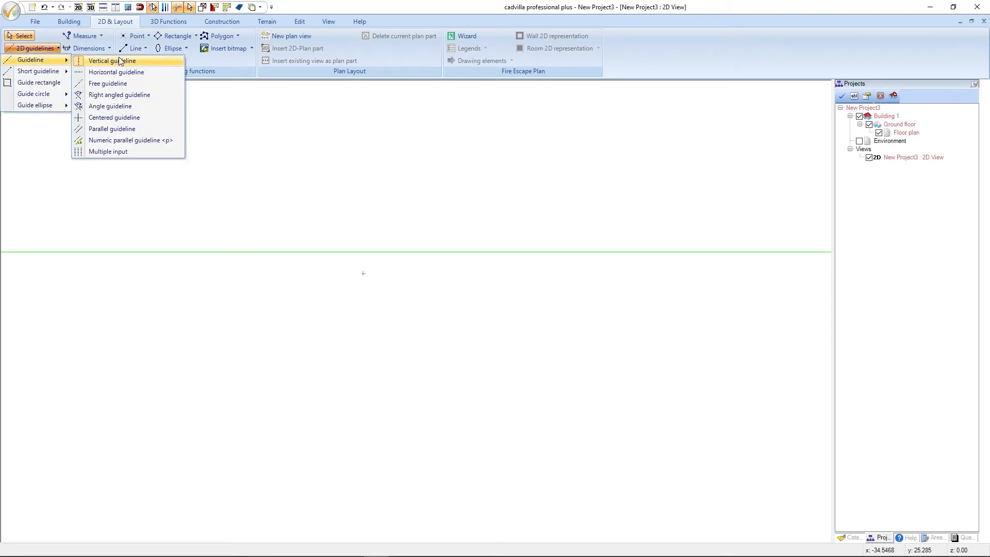
left_click(152, 61)
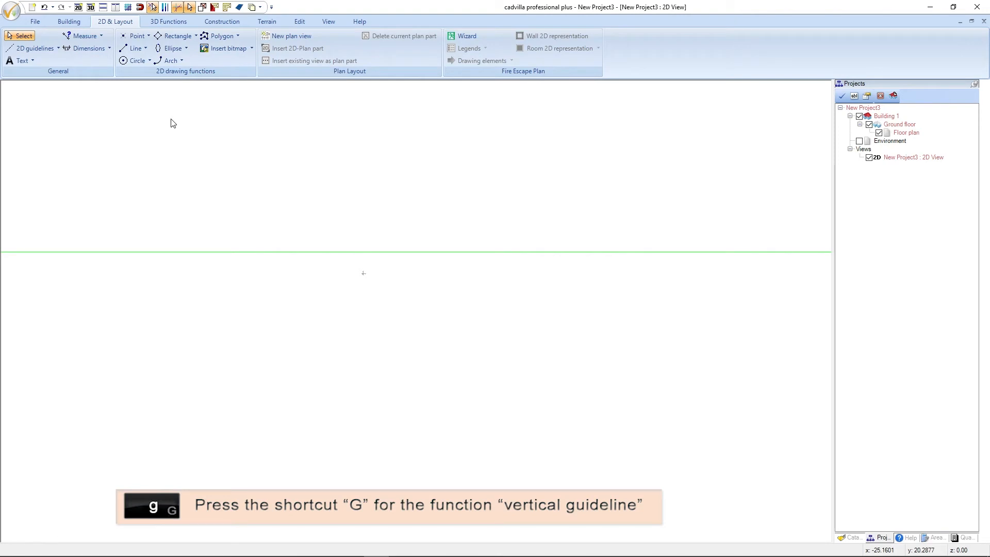
left_click(187, 173)
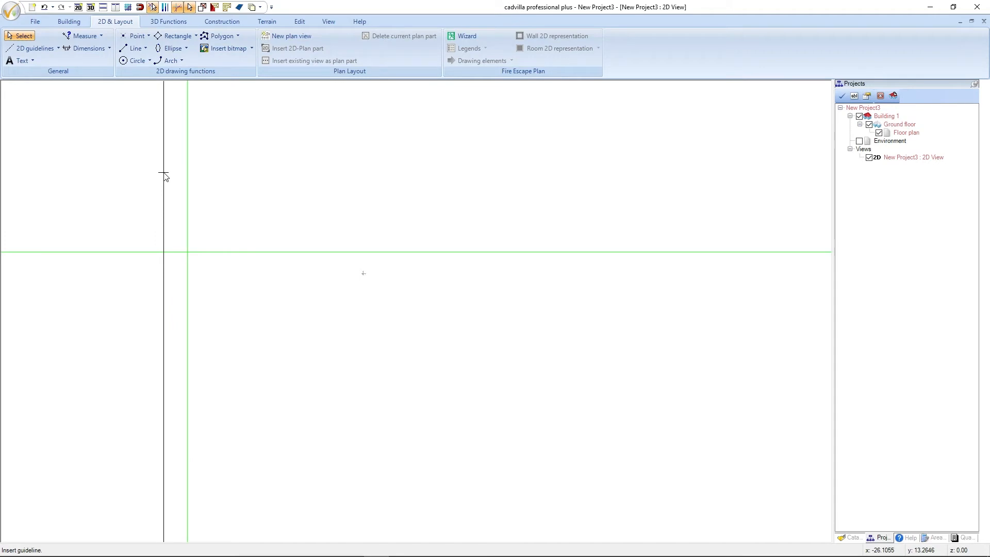
key("Escape")
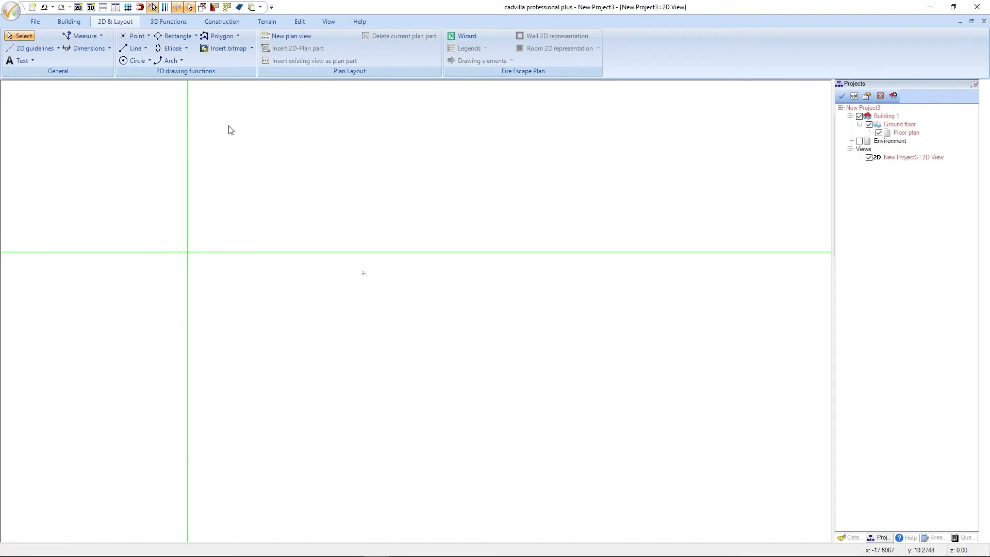
Step: Insert a numeric parallel guideline 13,20 m to the right of the vertical guideline
scroll(216, 107, "up", 2)
scroll(230, 114, "up", 1)
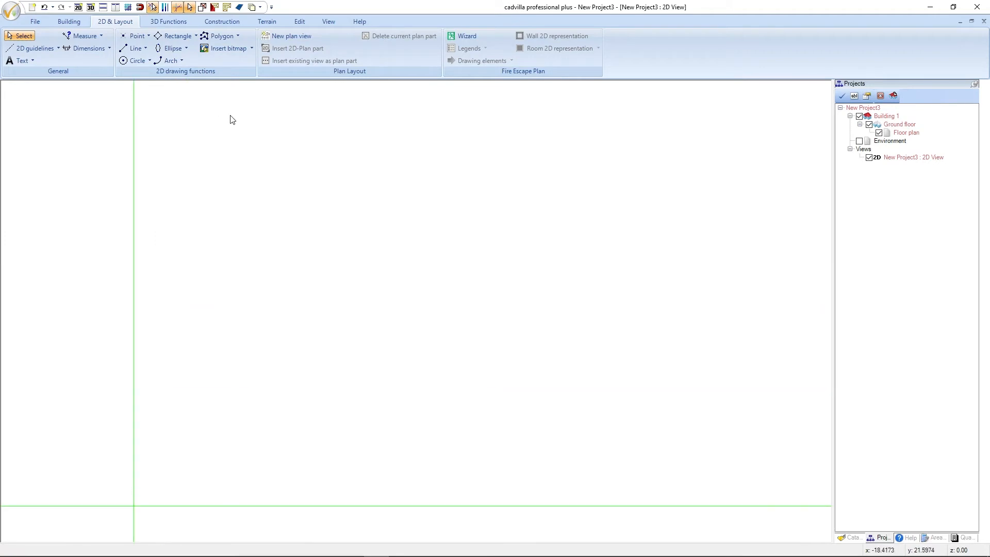
scroll(386, 244, "down", 1)
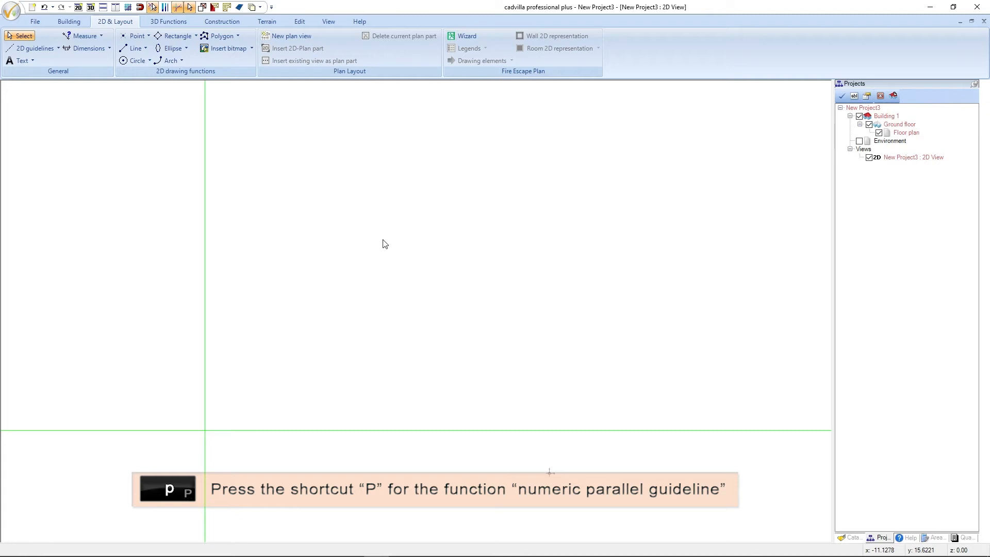
key("p")
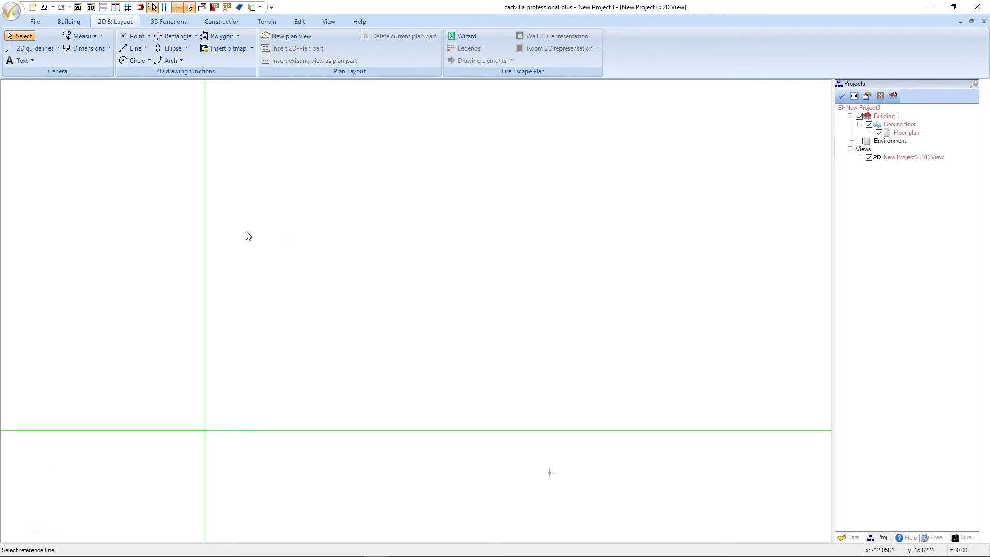
left_click(206, 231)
left_click(354, 233)
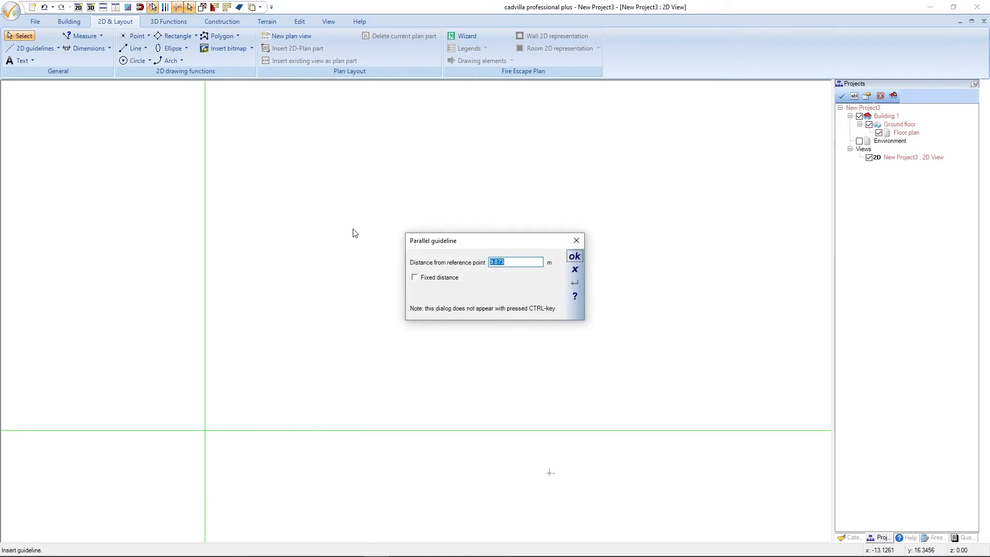
type("13,20")
key("Return")
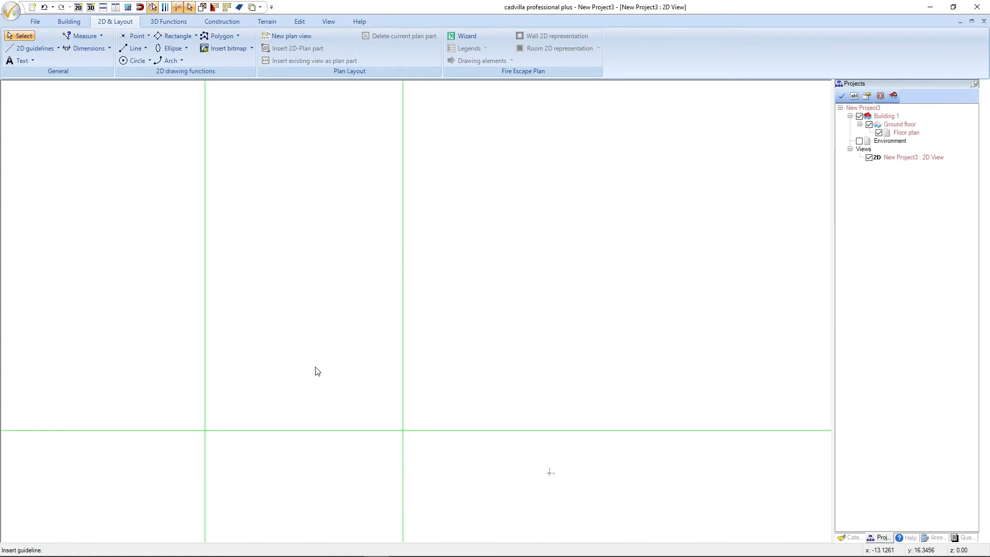
Step: Insert a numeric parallel guideline 13,20 m above the horizontal guideline
left_click(304, 430)
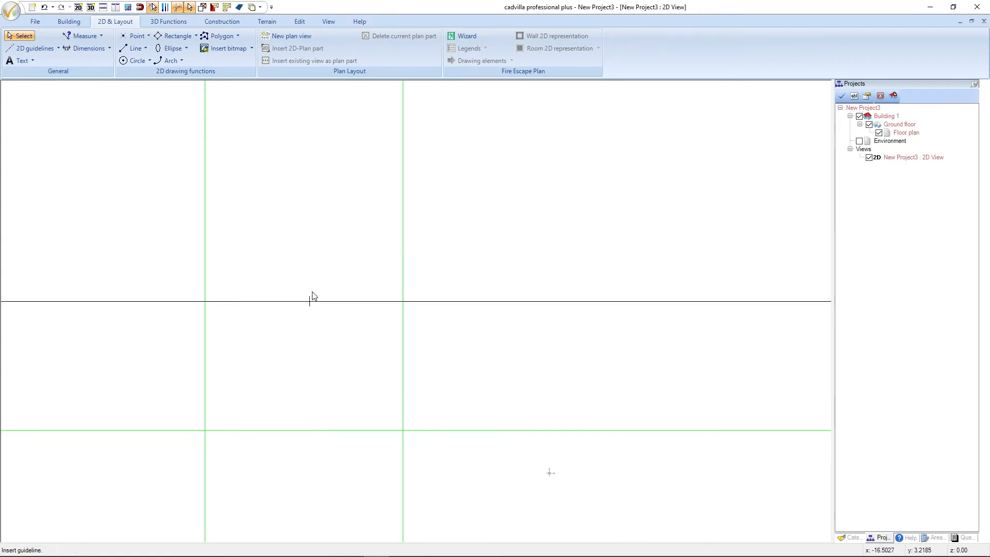
left_click(315, 265)
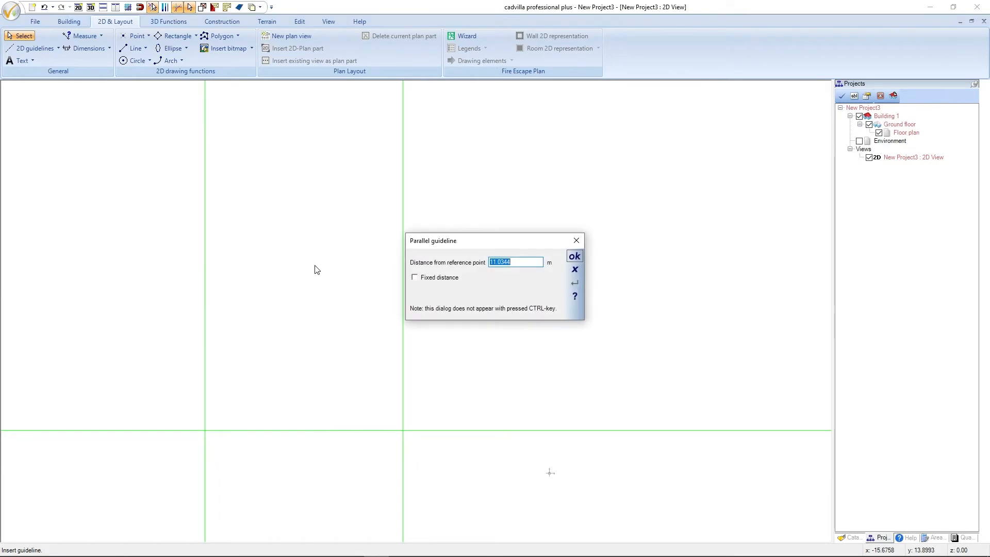
type("13")
type(",20")
left_click(574, 256)
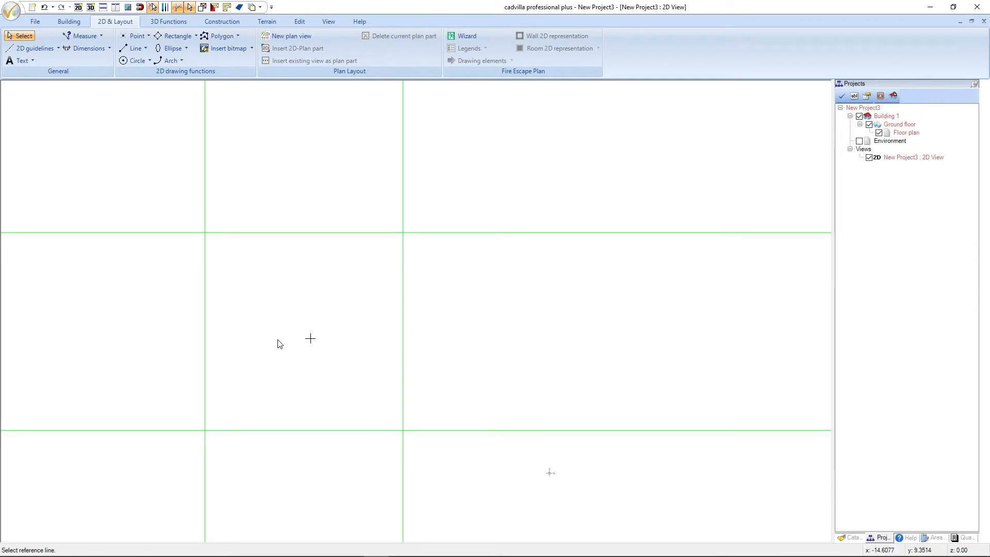
Step: Insert a numeric parallel guideline 7,70 m to the right of the left vertical guideline
scroll(272, 353, "up", 1)
scroll(270, 357, "up", 1)
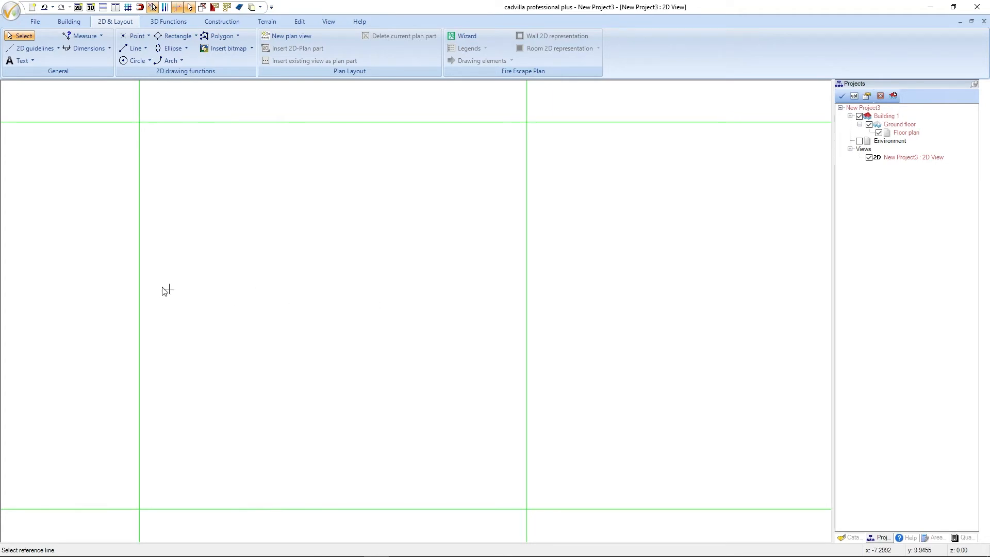
left_click(140, 287)
left_click(403, 284)
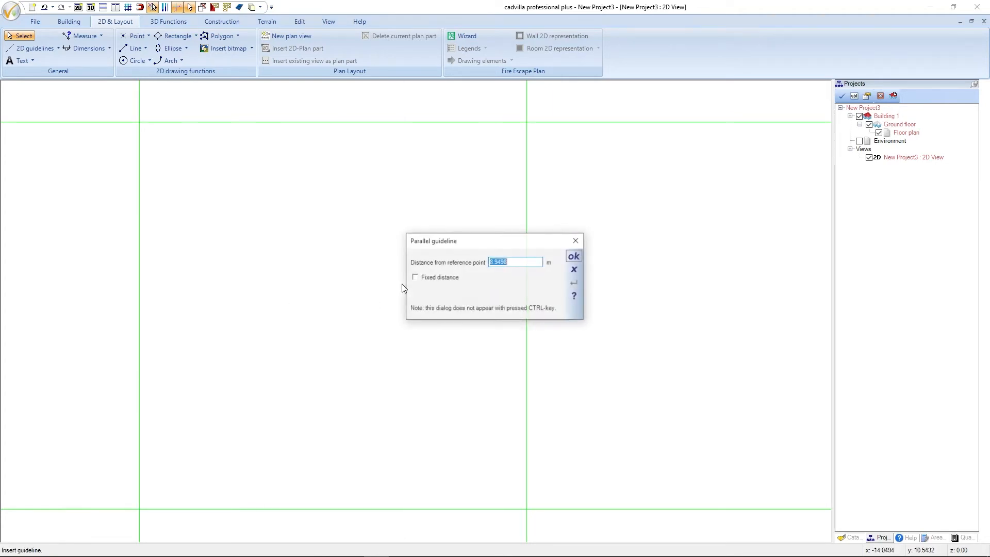
type("7,70")
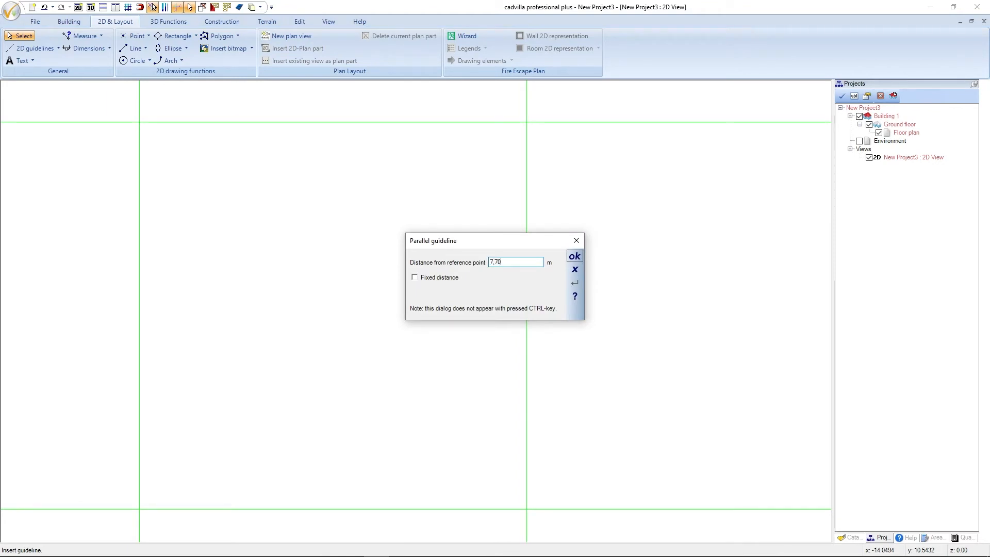
key("Return")
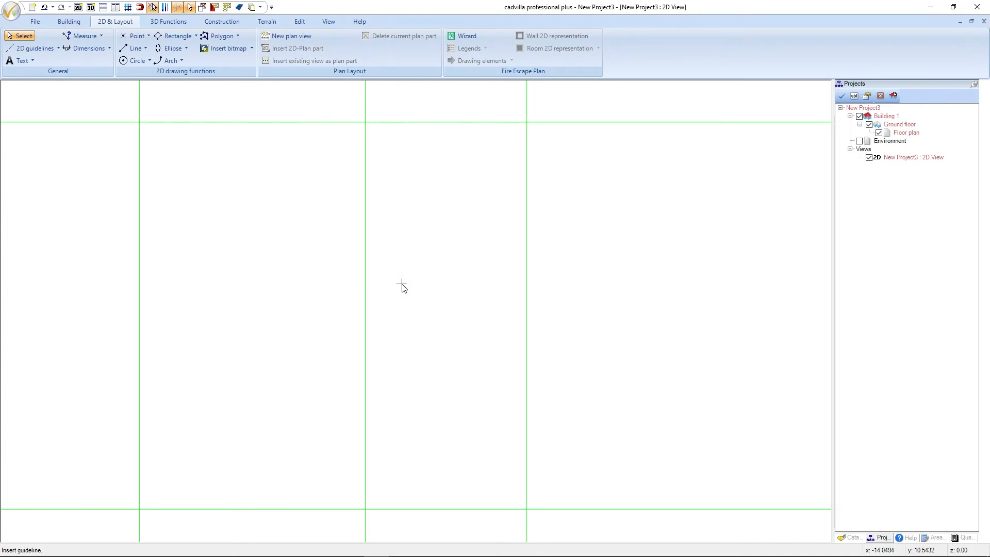
Step: Insert a numeric parallel guideline 7,70 m above the lower horizontal guideline and end the guideline function
left_click(446, 509)
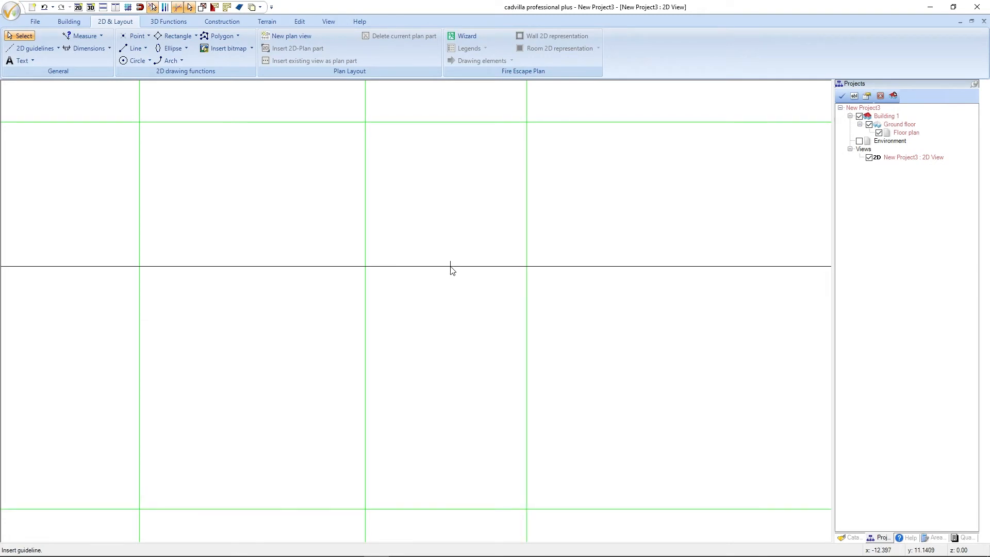
left_click(451, 269)
type("7,70")
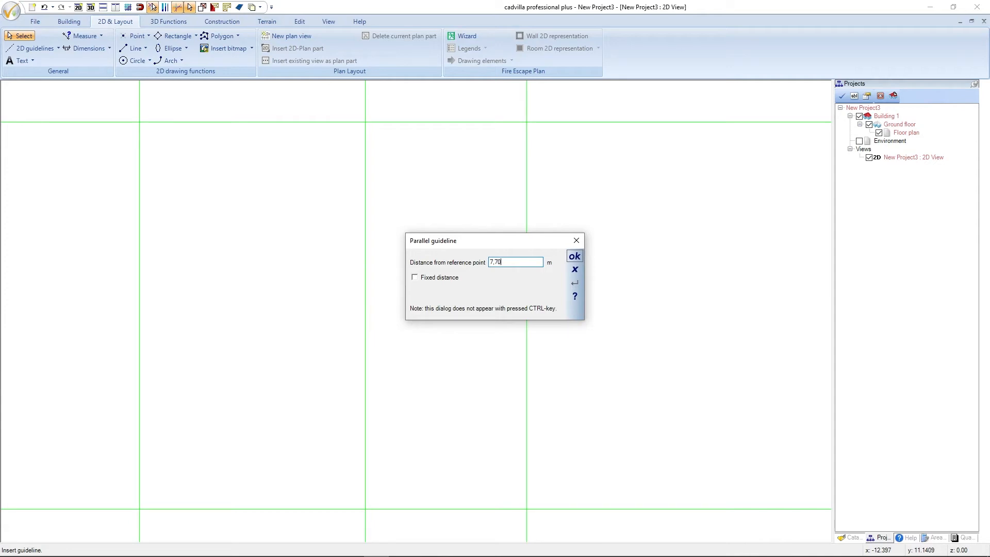
left_click(574, 256)
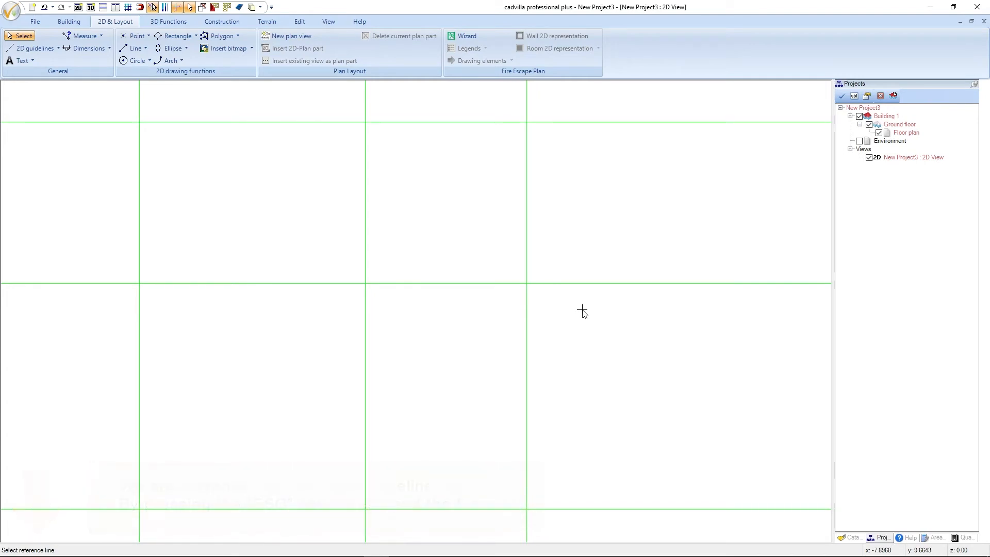
key("Escape")
Step: Start an external wall with Between two points chain and review the wall properties without changing them
left_click(78, 21)
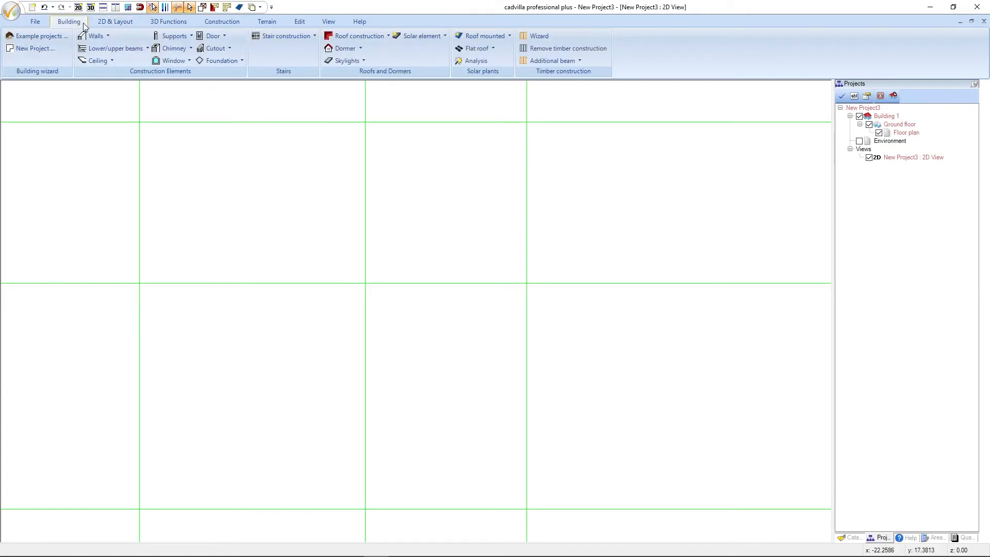
left_click(96, 36)
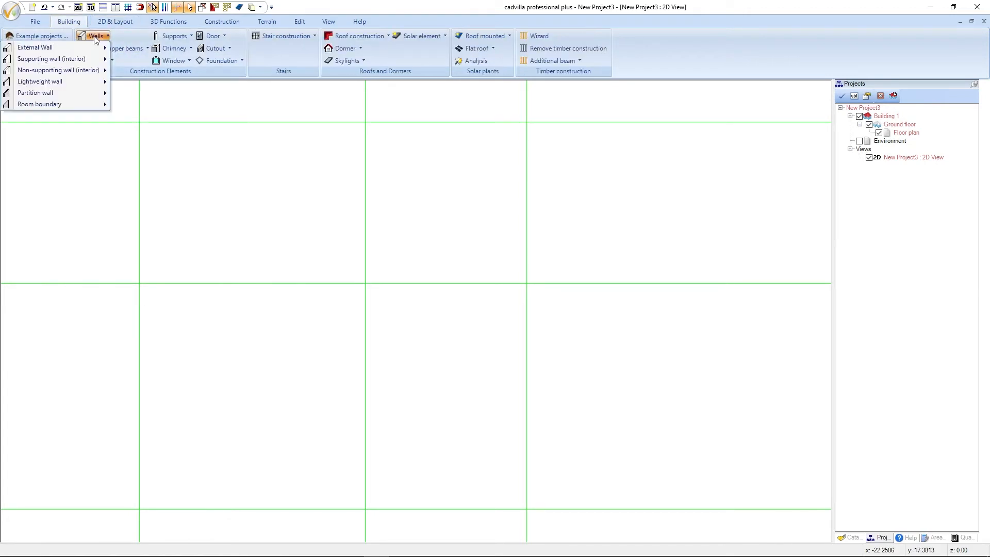
mouse_move(85, 47)
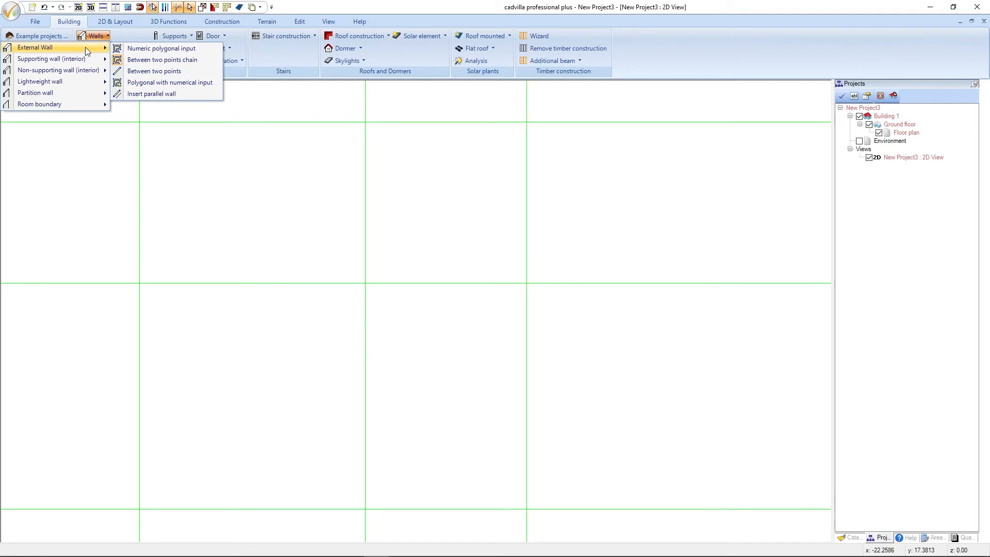
left_click(206, 63)
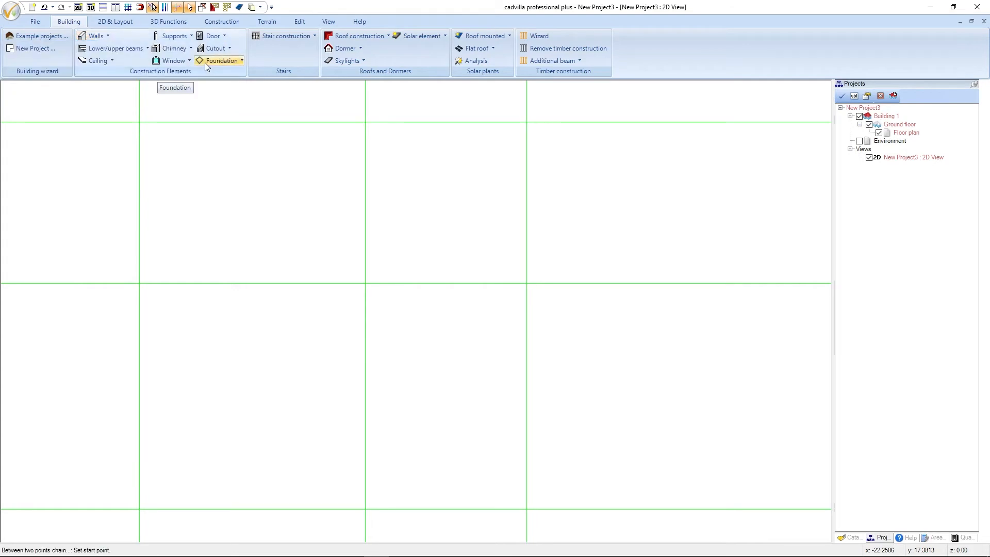
right_click(153, 156)
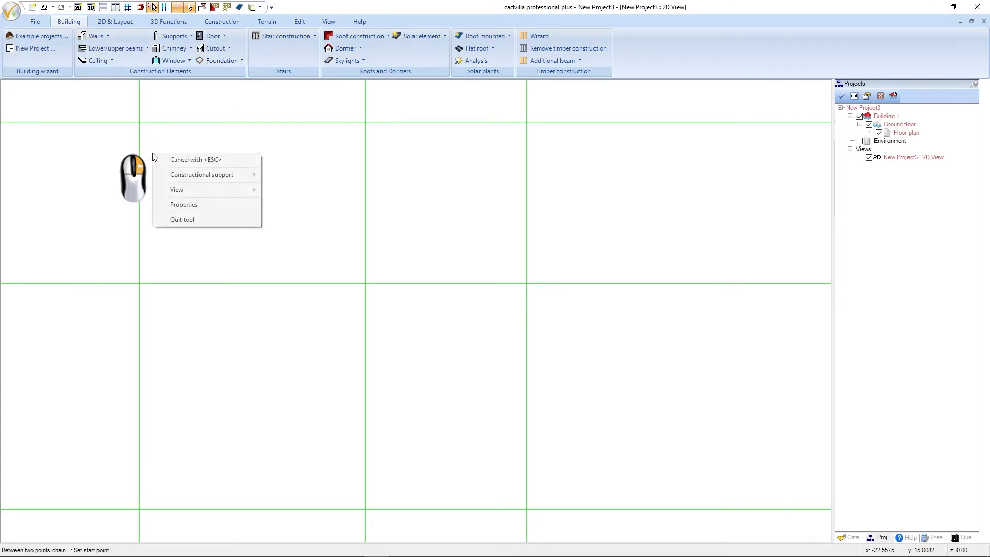
left_click(189, 204)
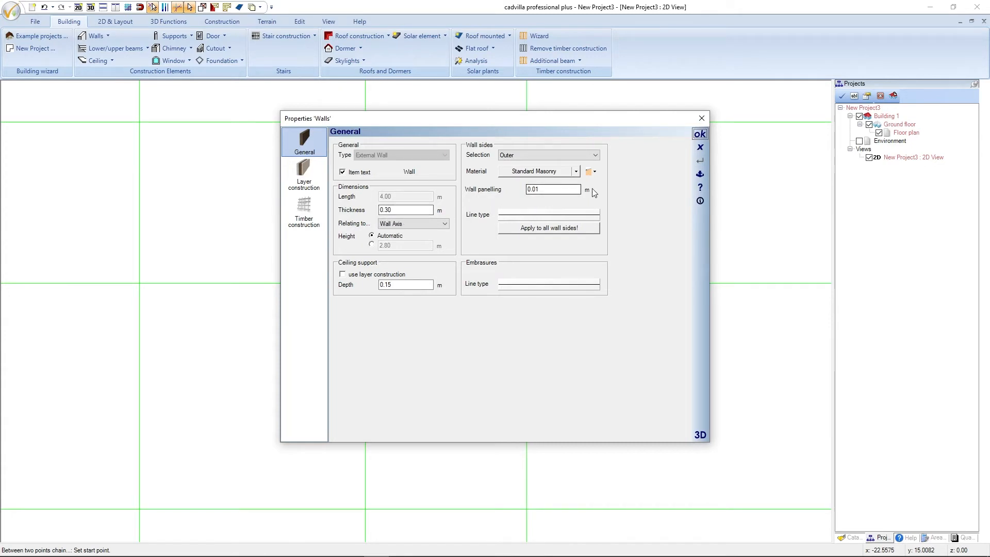
left_click(702, 119)
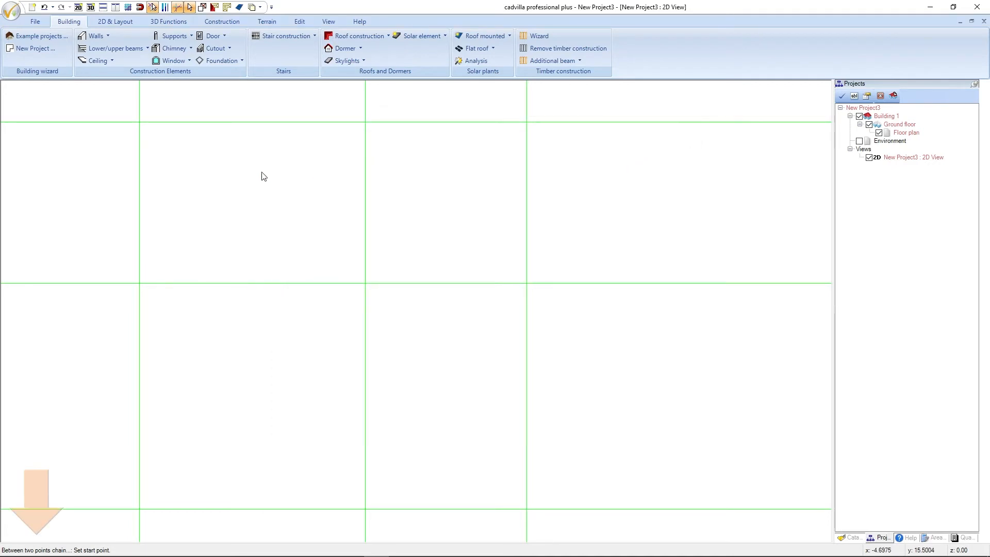
Step: Draw the left, lower and right external walls from the upper-left guideline crossing to the middle horizontal guideline, shifting the reference point so they lie outside the guidelines
left_click(140, 123)
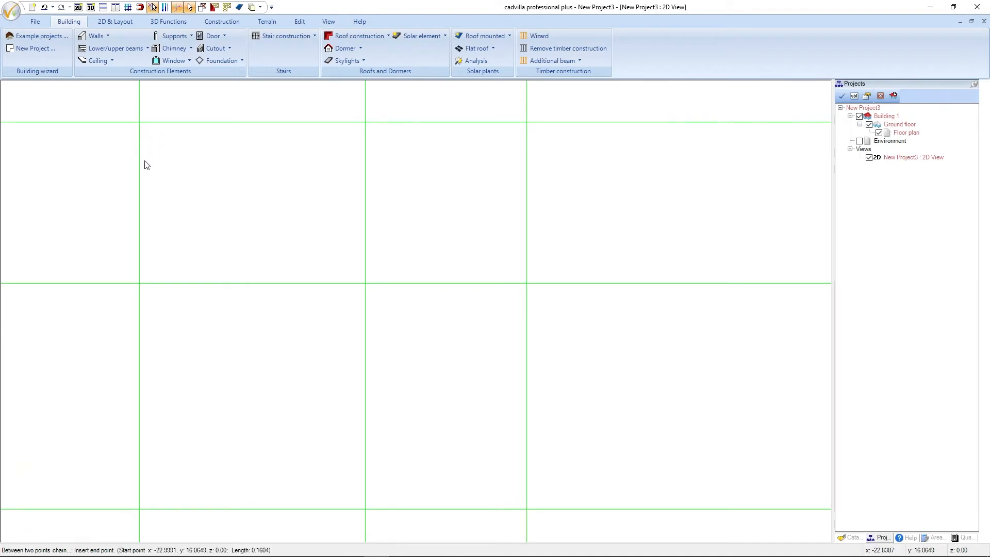
key("ctrl+w")
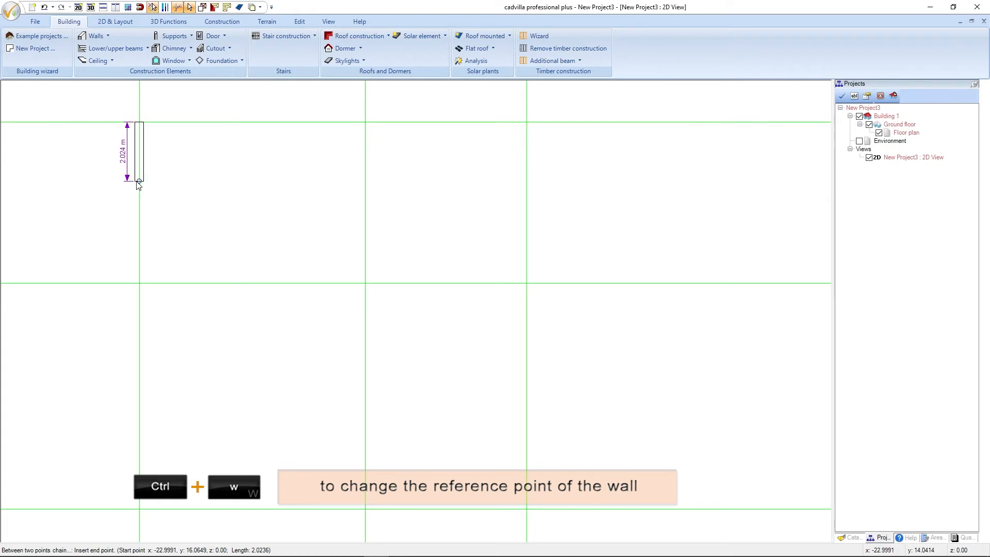
key("ctrl+w")
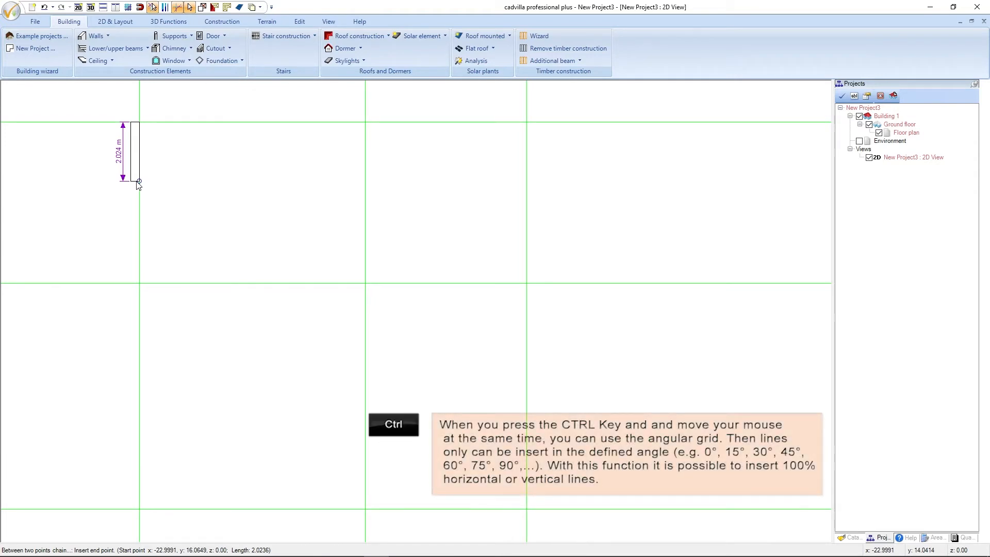
left_click(140, 510)
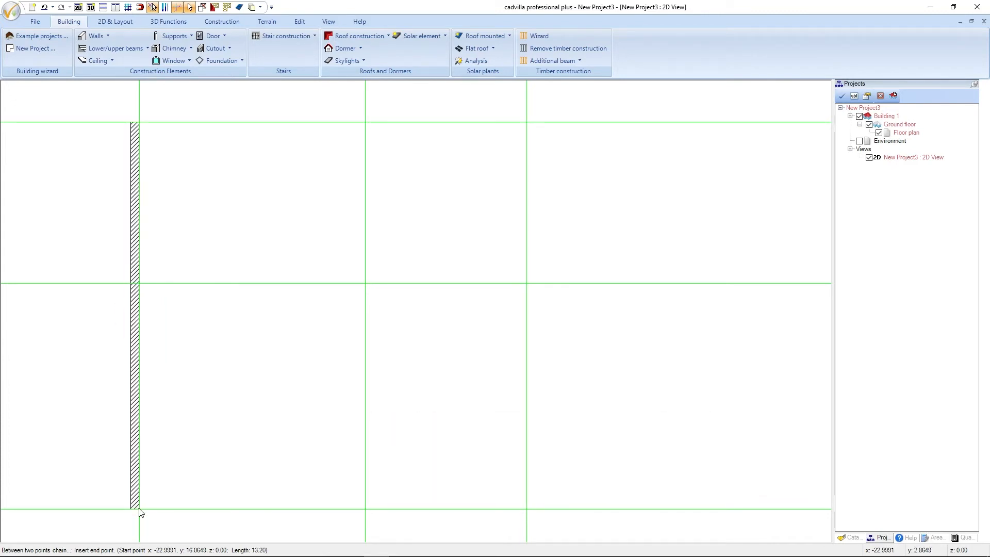
left_click(527, 510)
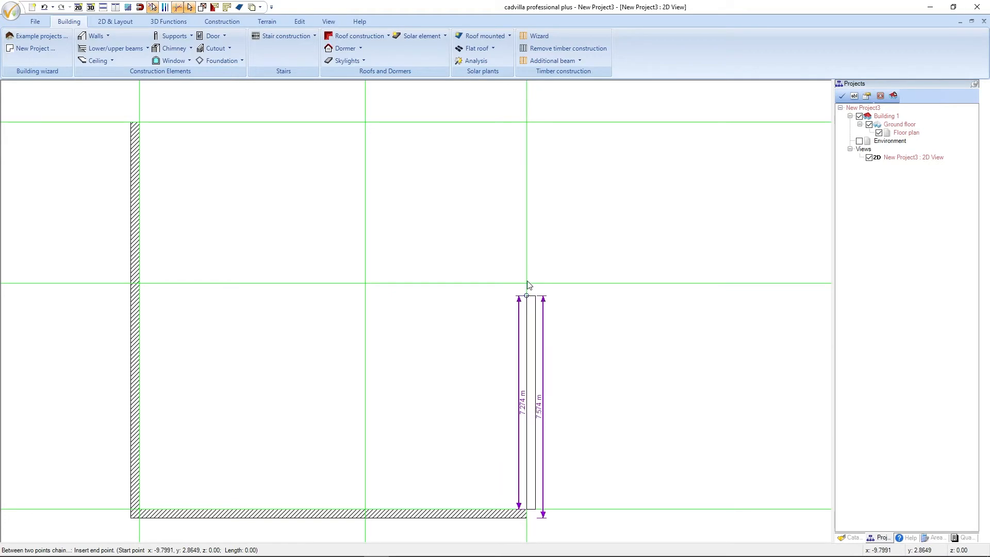
left_click(526, 283)
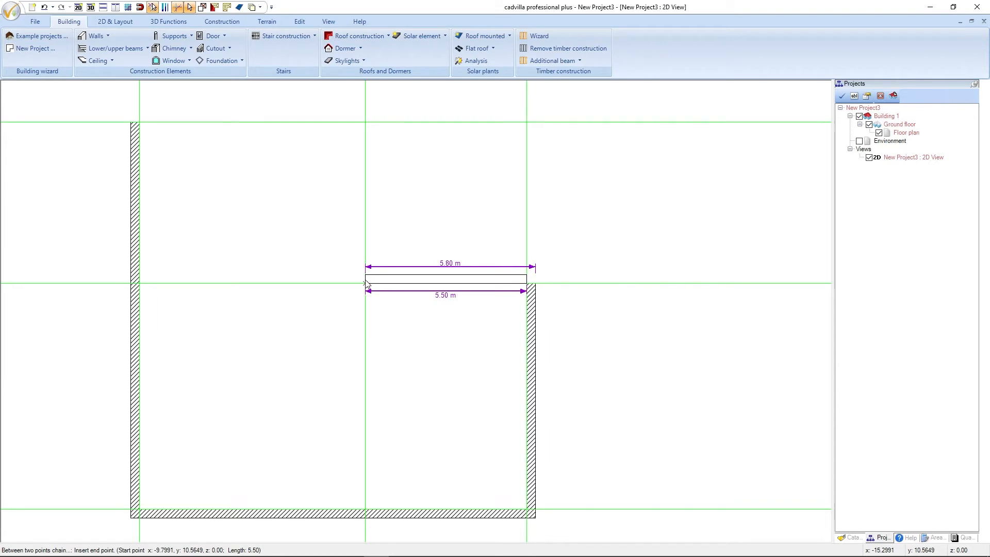
Step: Try to run the wall along the middle horizontal guideline to the left wall, then end the chain and undo that wall
left_click(138, 284)
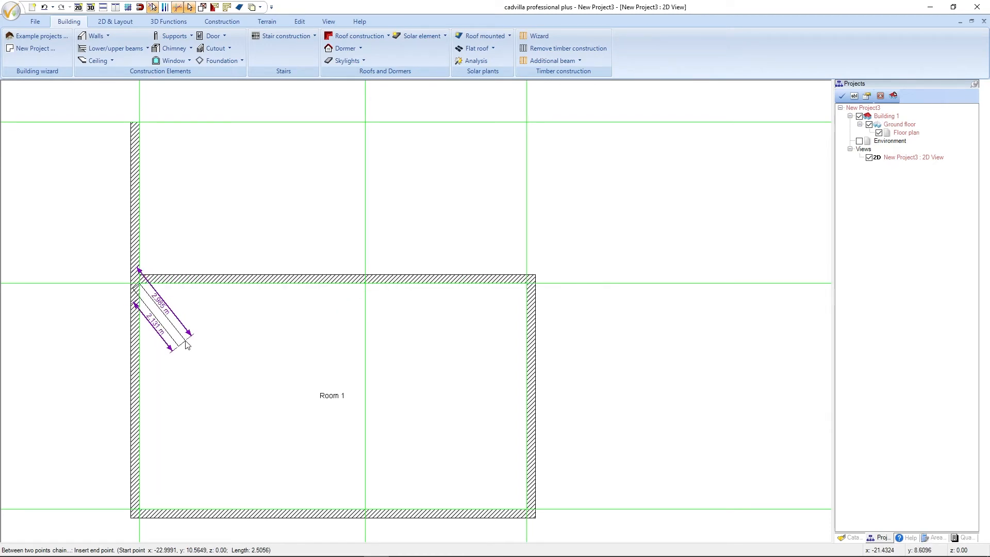
key("Escape")
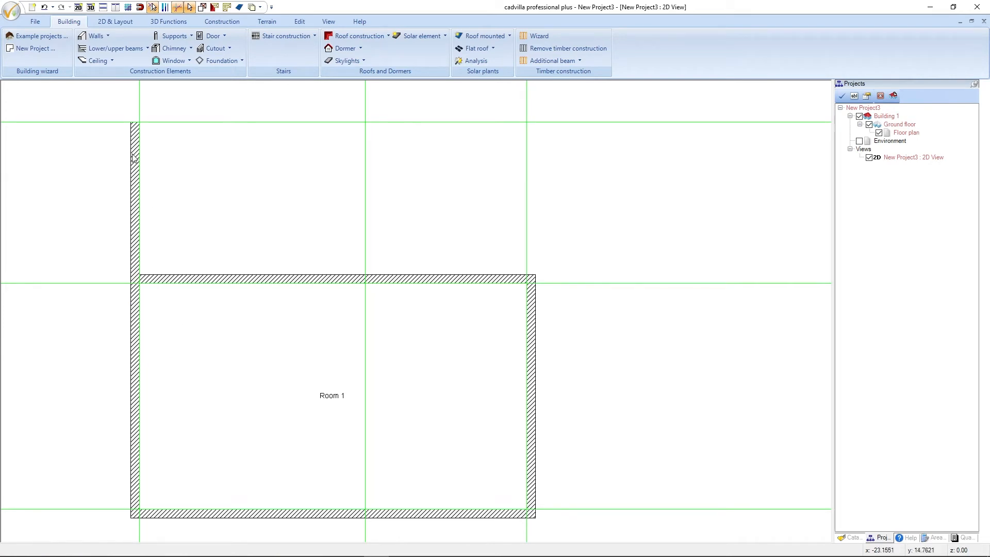
left_click(45, 8)
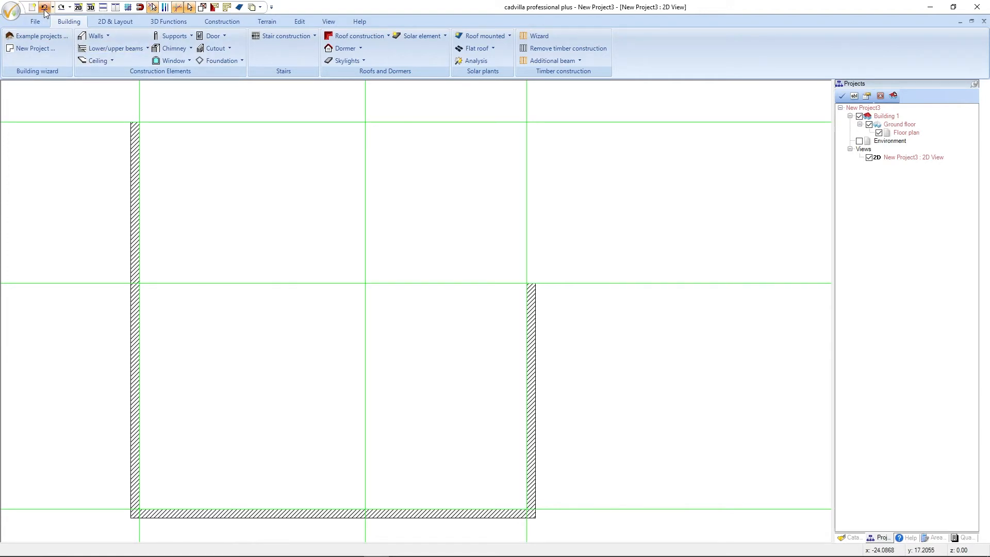
Step: Draw the remaining external walls as a Between two points chain from the right wall to the upper-left corner, flipping the reference point to keep them outside the guidelines
left_click(103, 37)
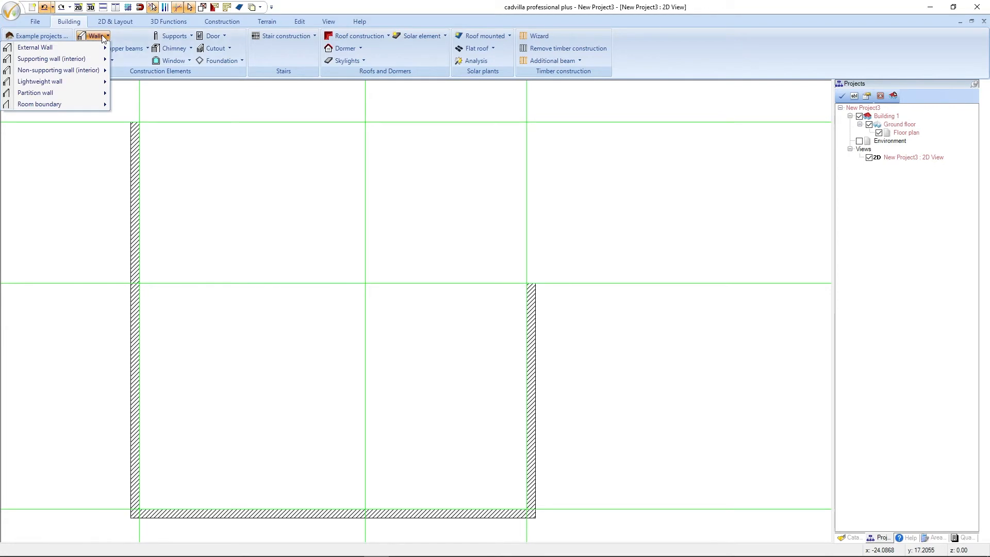
mouse_move(98, 48)
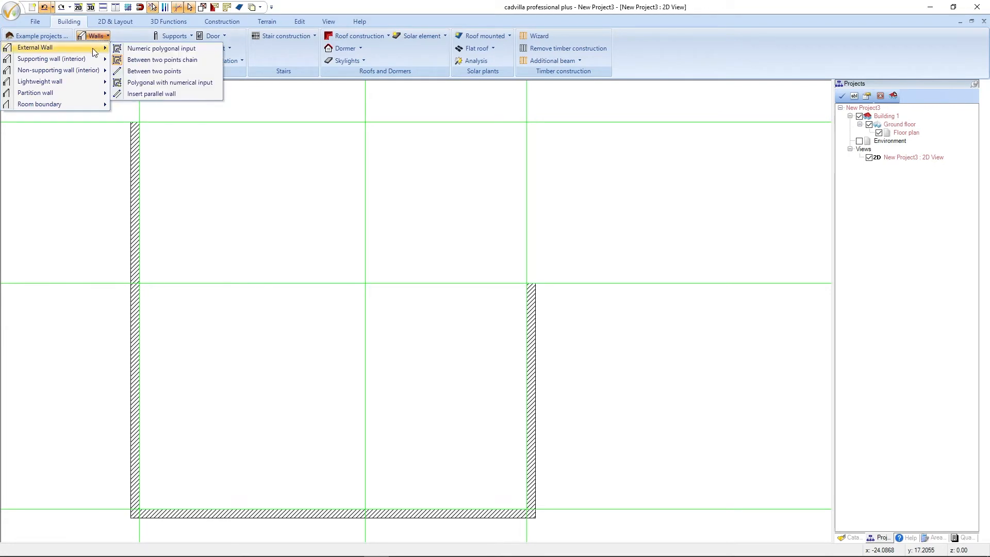
left_click(203, 60)
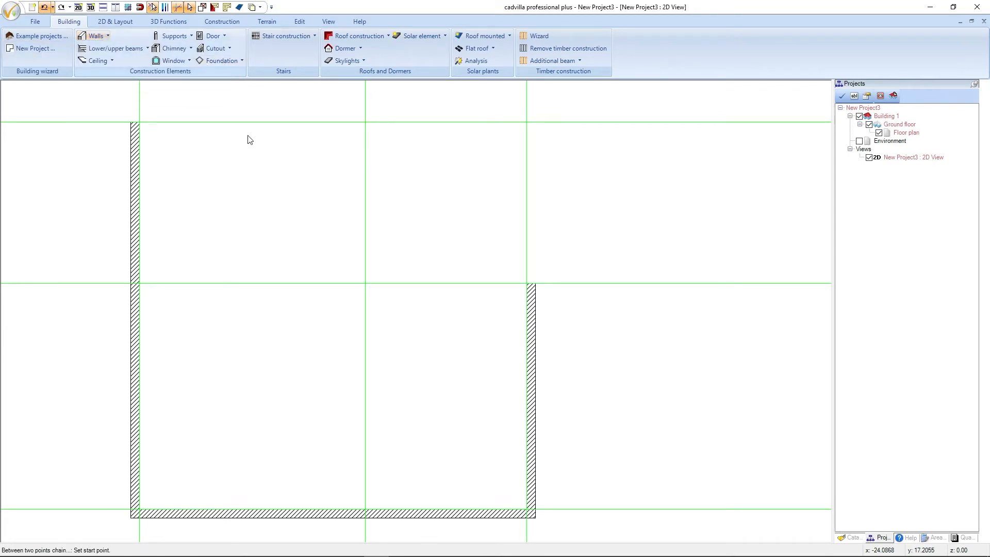
left_click(530, 288)
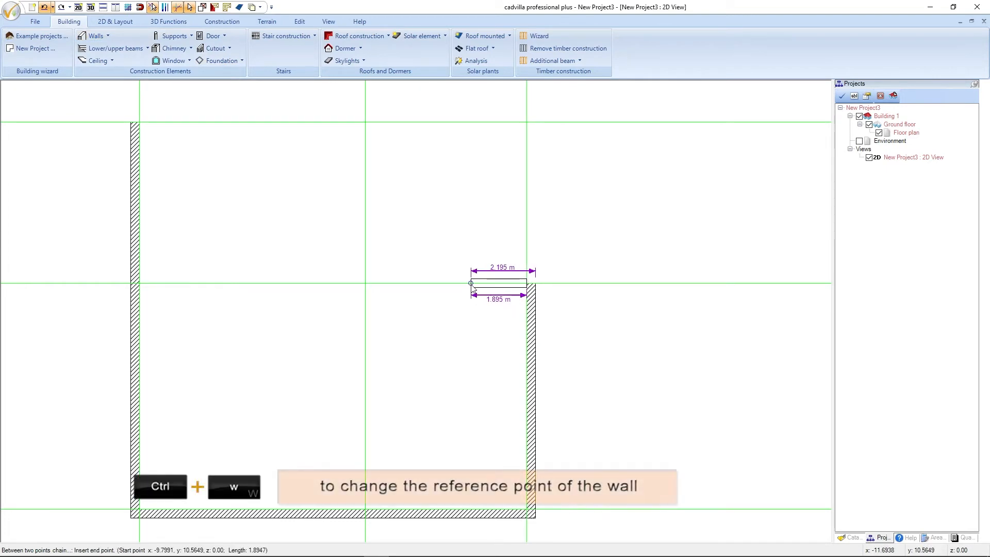
key("ctrl+w")
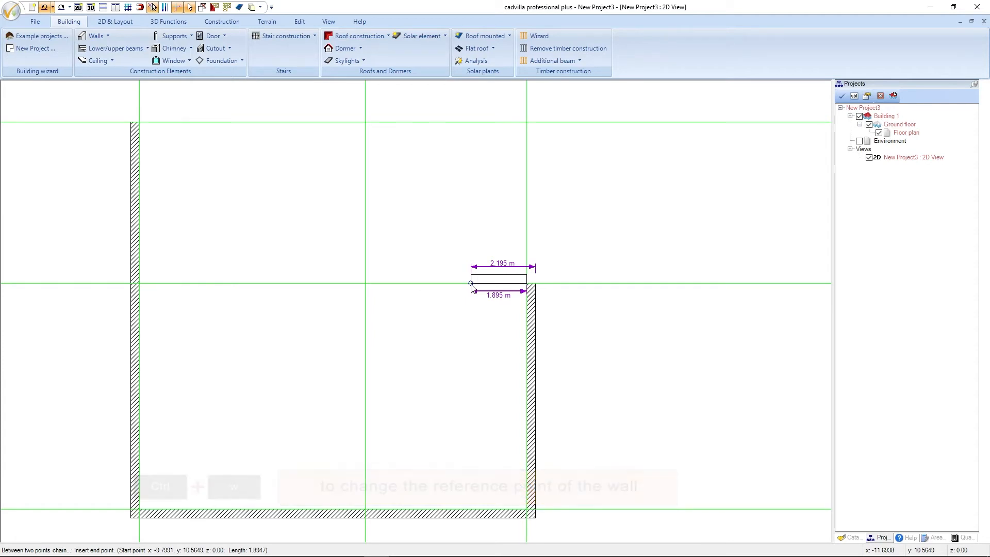
left_click(367, 287)
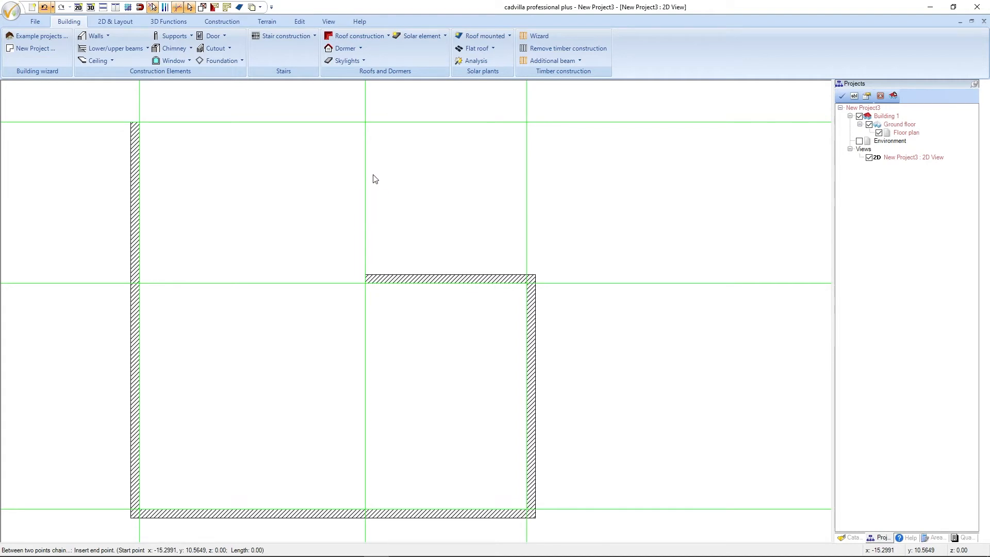
left_click(366, 122)
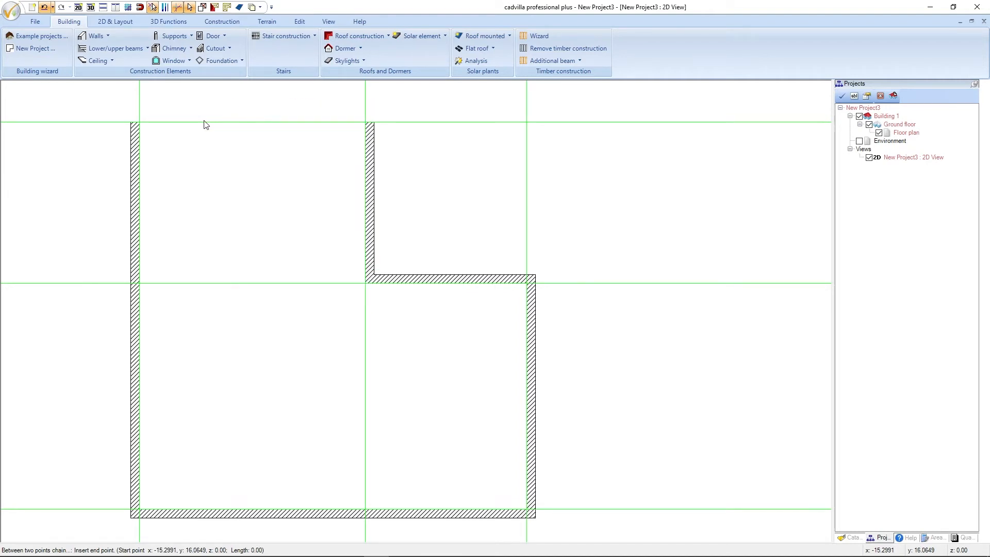
left_click(139, 123)
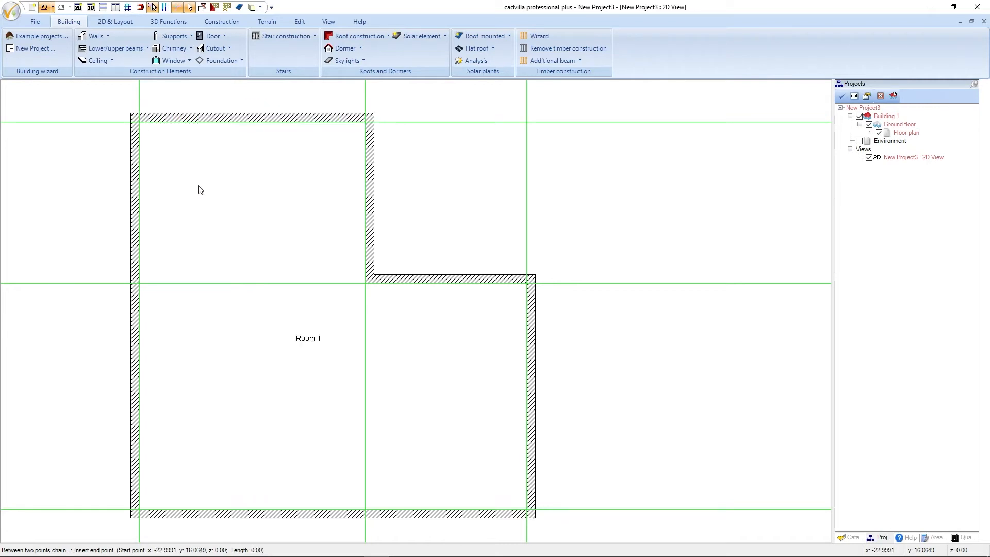
key("Escape")
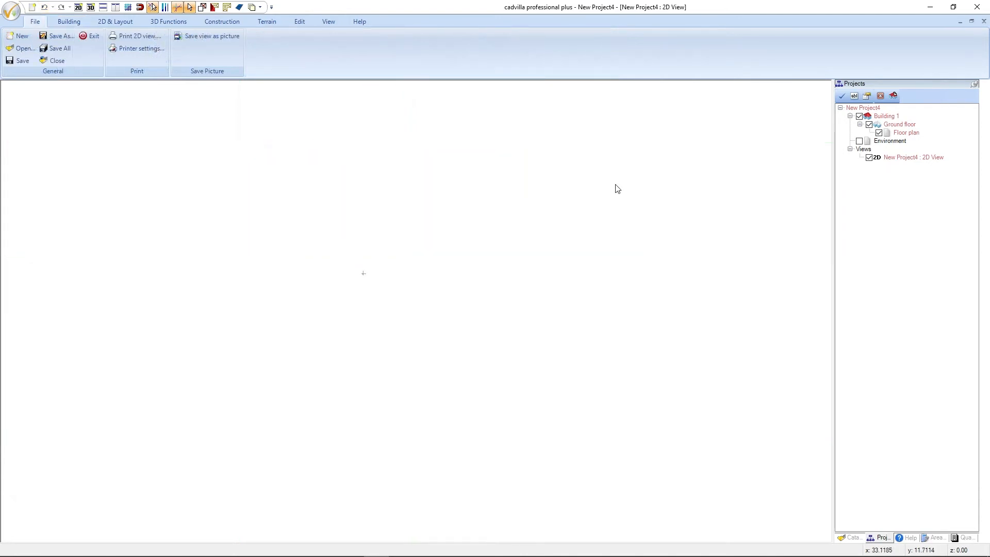
Step: Insert a horizontal guideline slightly above the origin in the empty floor plan and end the guideline function
left_click(114, 23)
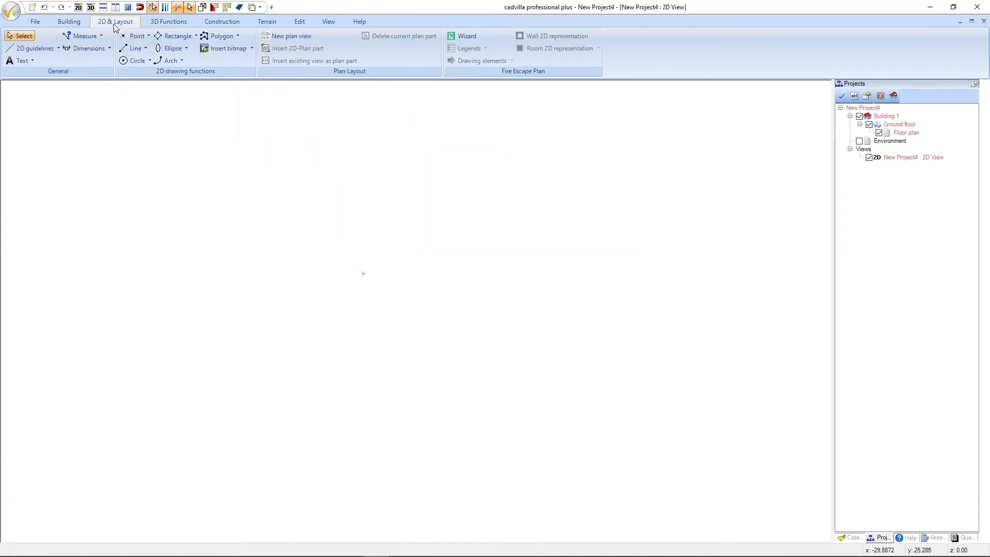
left_click(45, 47)
mouse_move(44, 62)
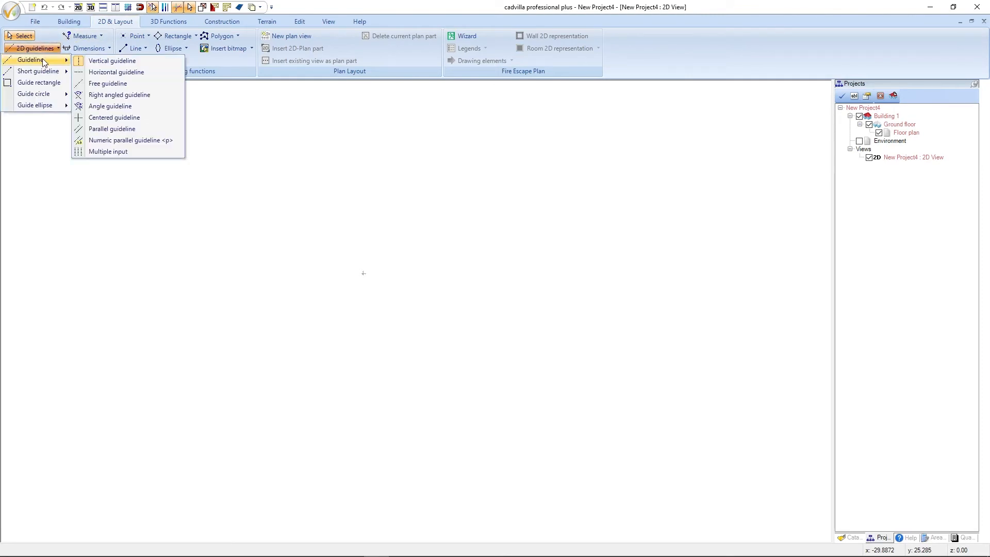
left_click(148, 72)
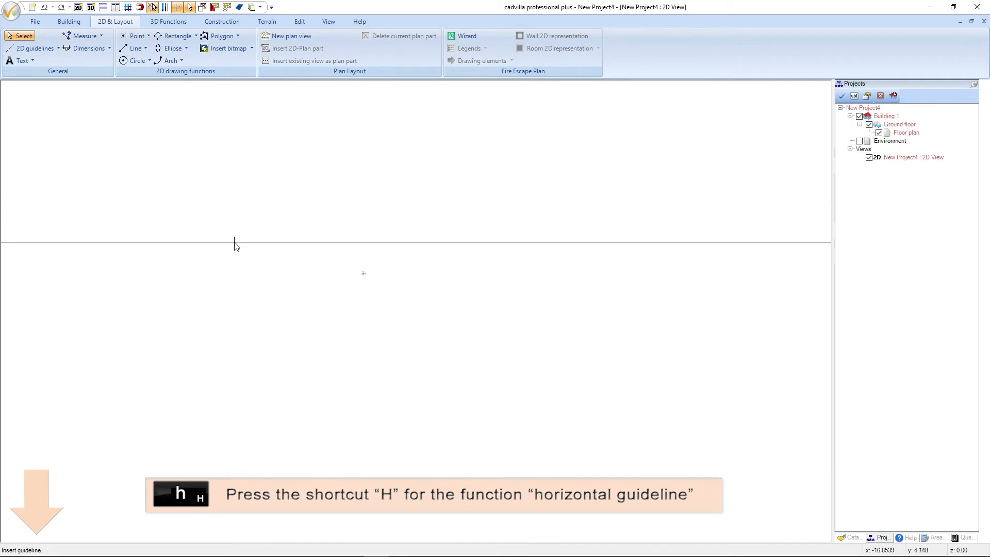
left_click(234, 243)
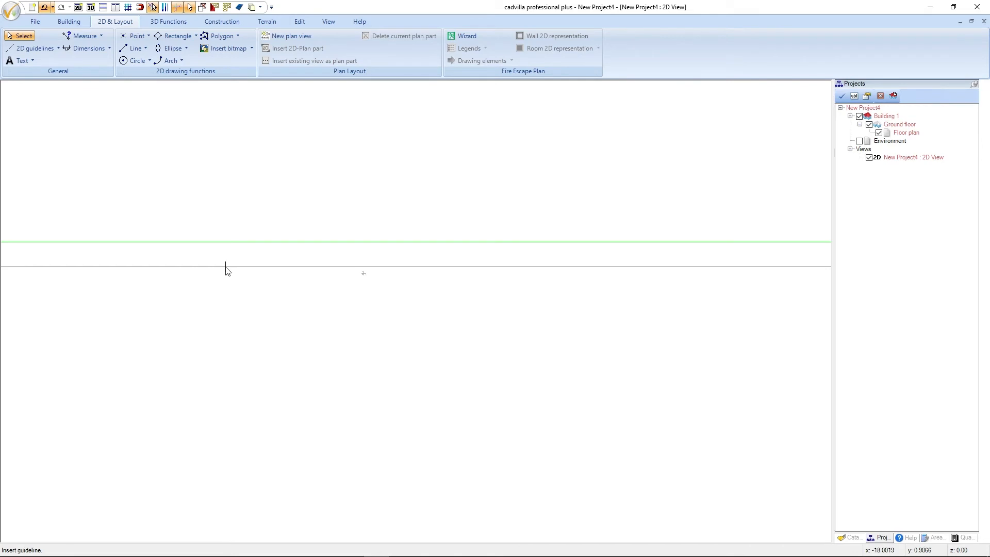
key("Escape")
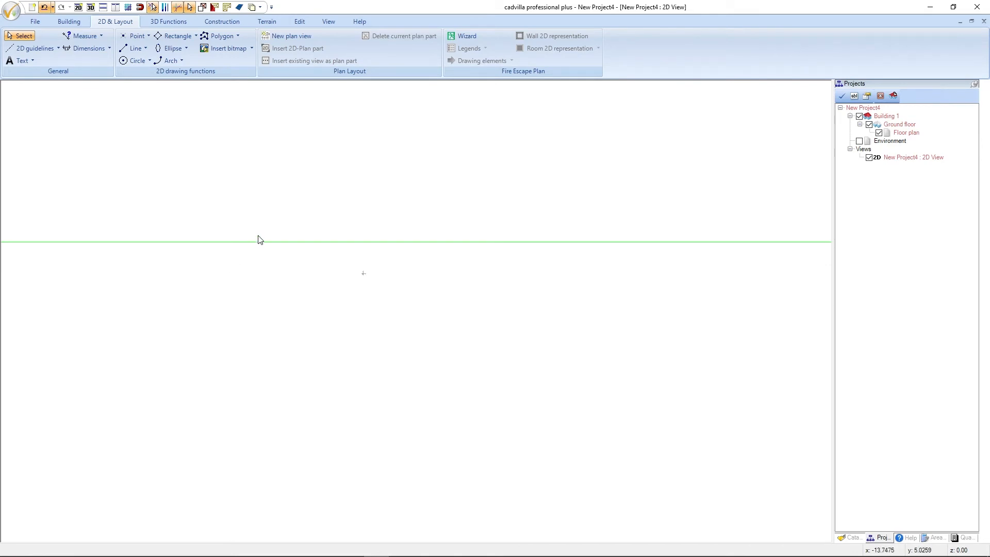
Step: Insert a vertical guideline well to the left of the origin, crossing the horizontal guideline, and end the guideline function
scroll(260, 240, "up", 5)
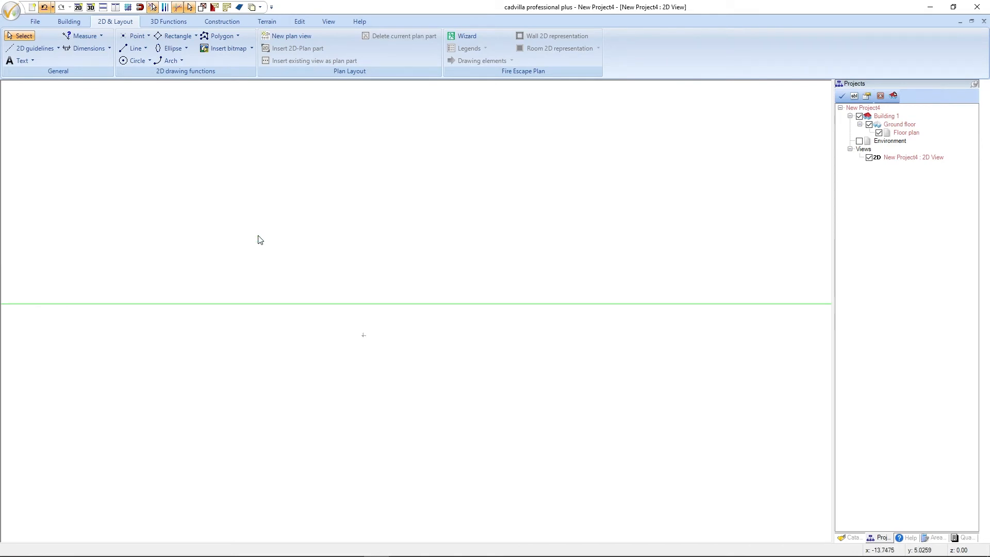
scroll(260, 240, "up", 6)
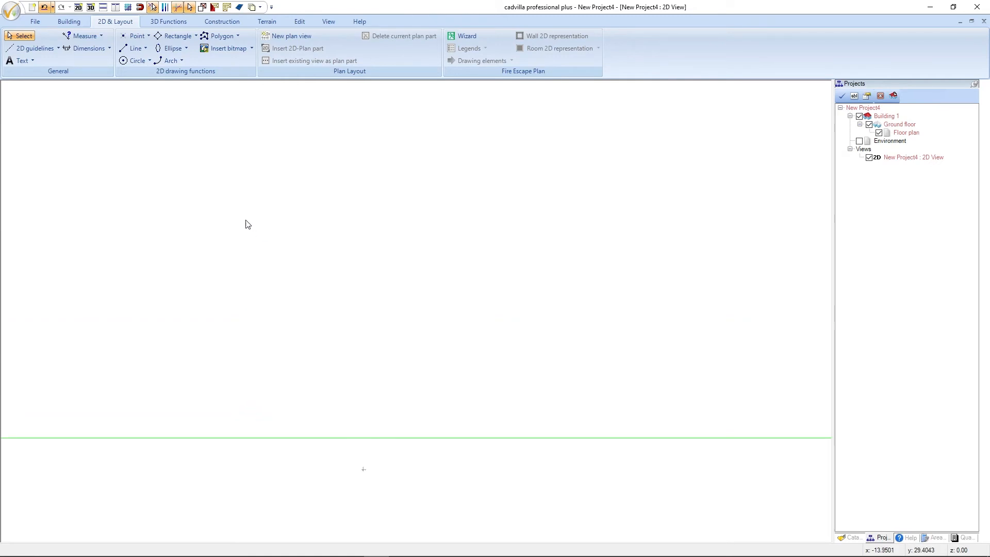
left_click(51, 47)
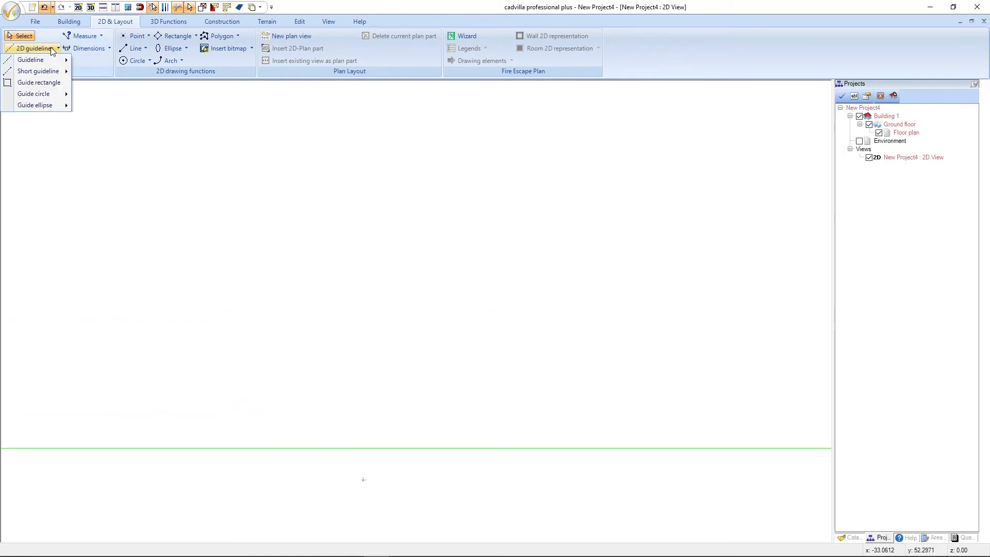
mouse_move(52, 59)
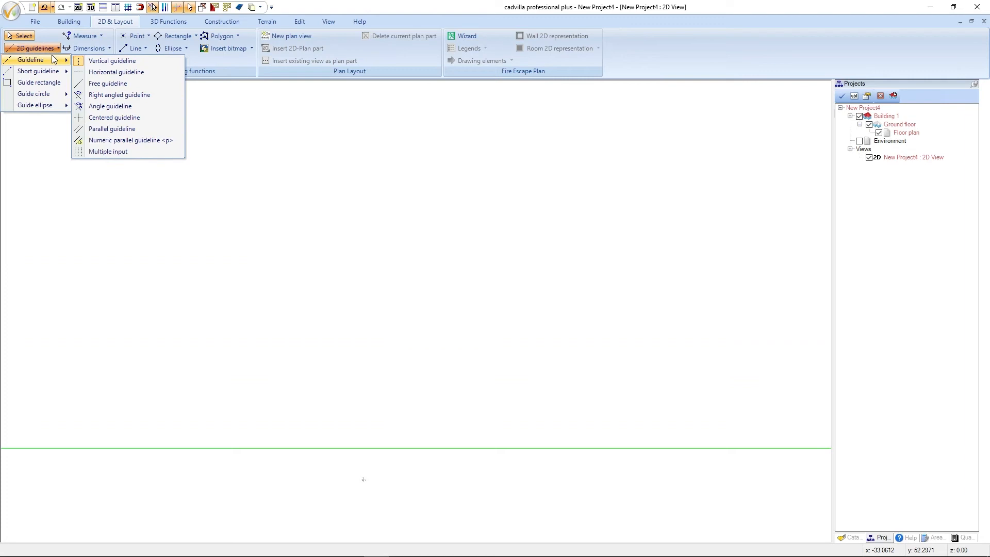
left_click(132, 60)
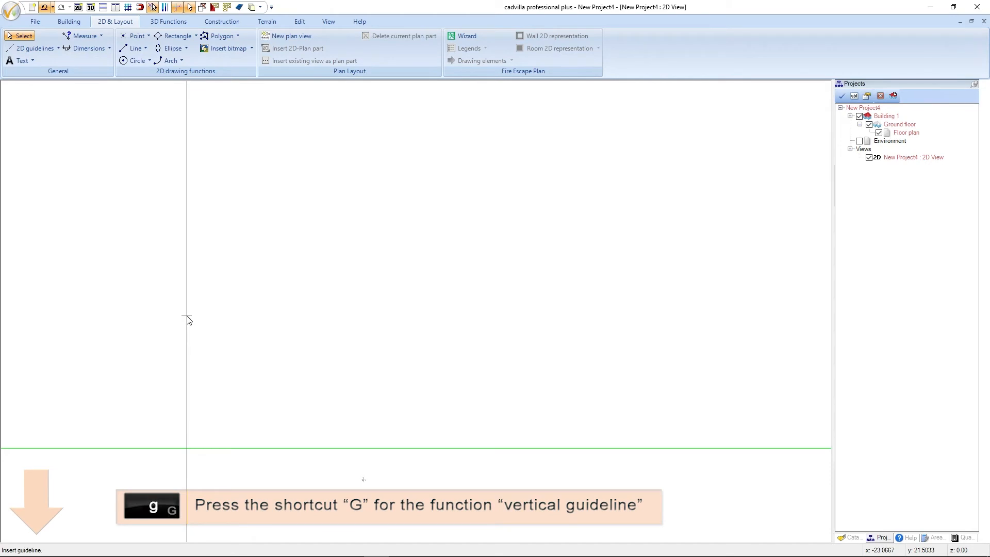
left_click(177, 320)
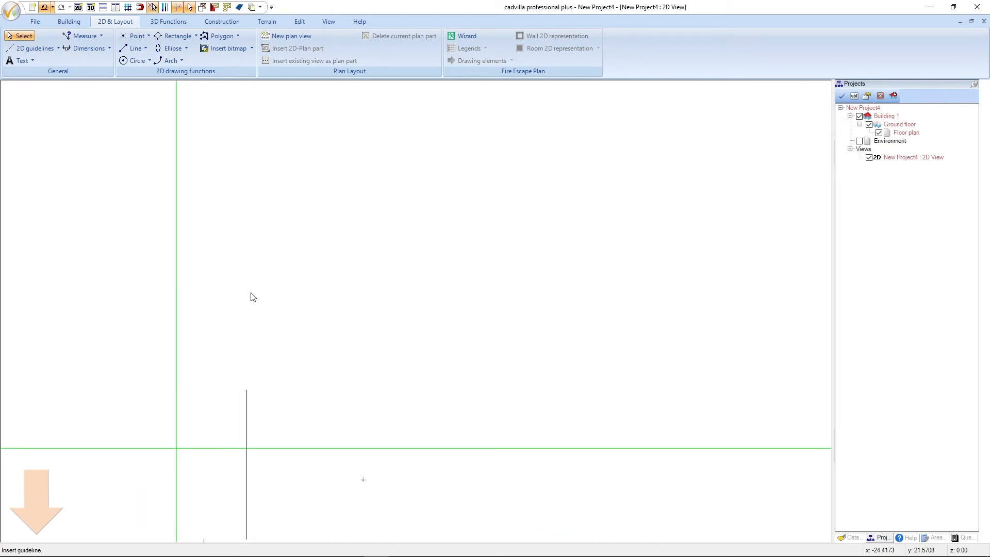
key("Escape")
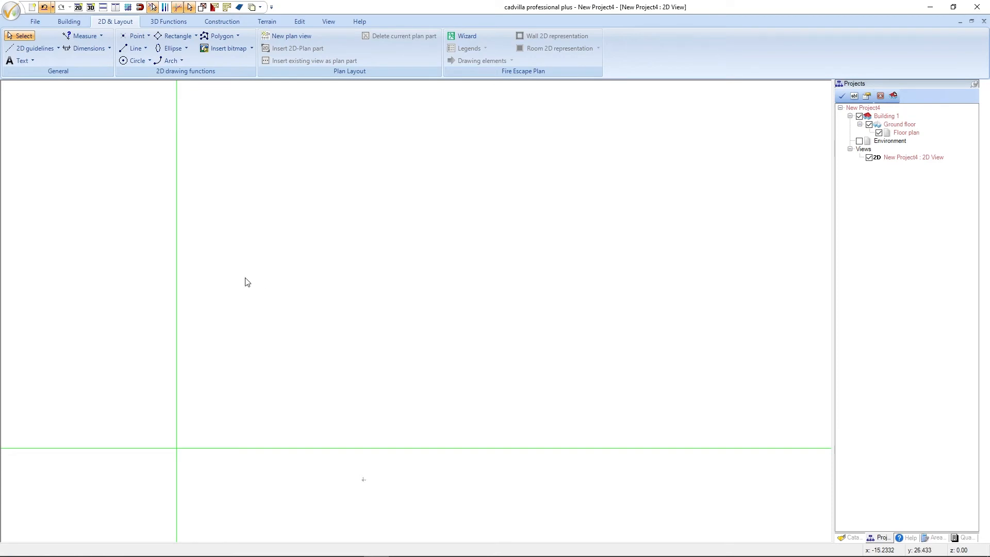
Step: Insert a numeric parallel guideline 13,80 m to the right of the vertical guideline
left_click(58, 48)
mouse_move(65, 61)
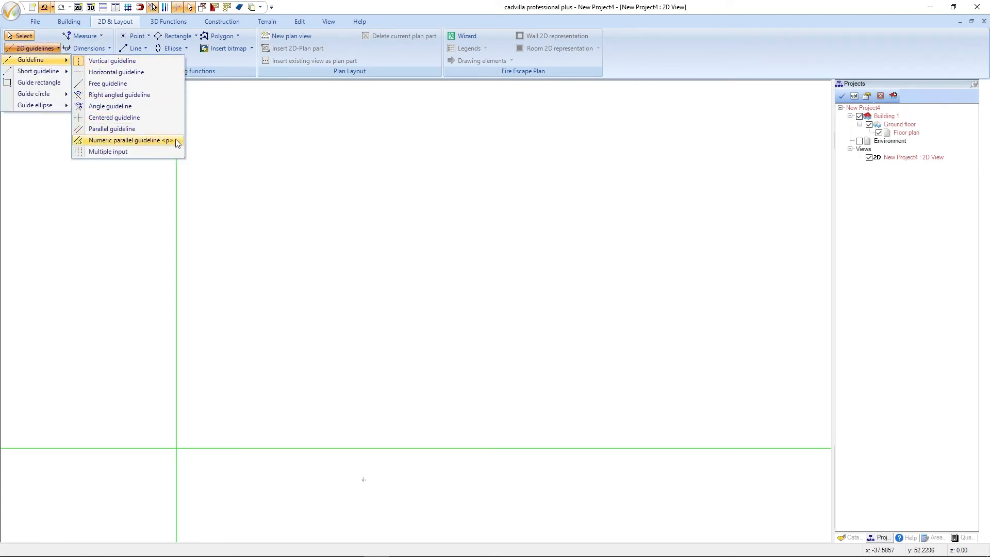
key("p")
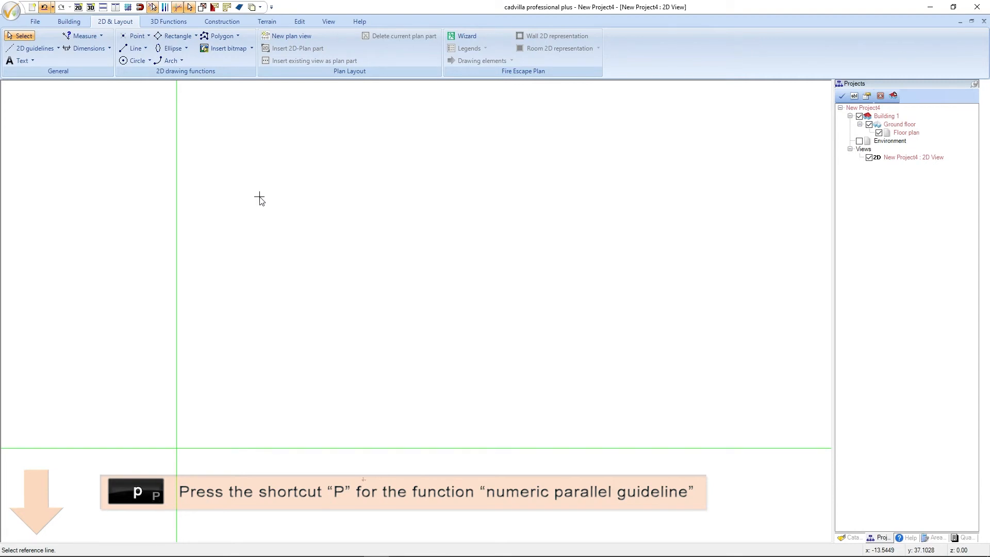
left_click(176, 202)
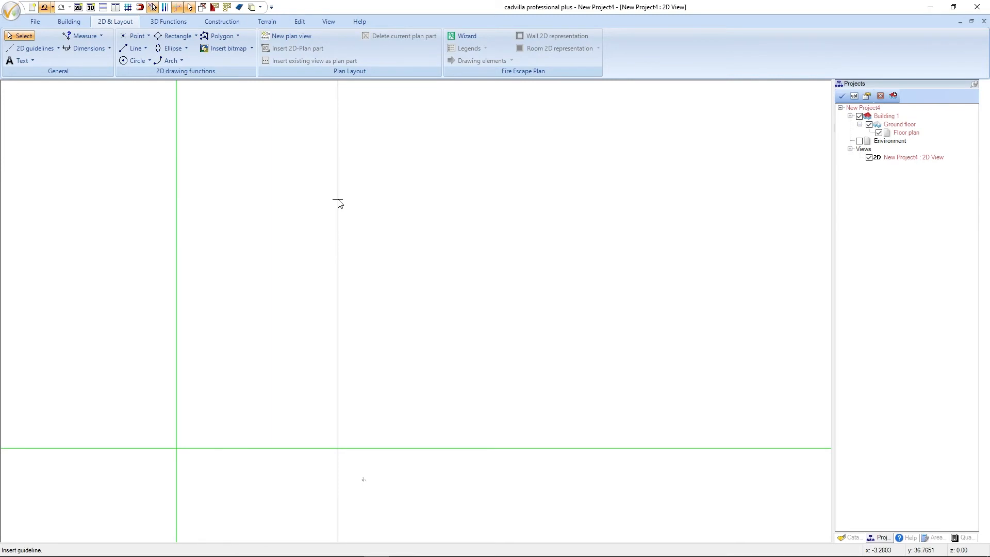
left_click(338, 201)
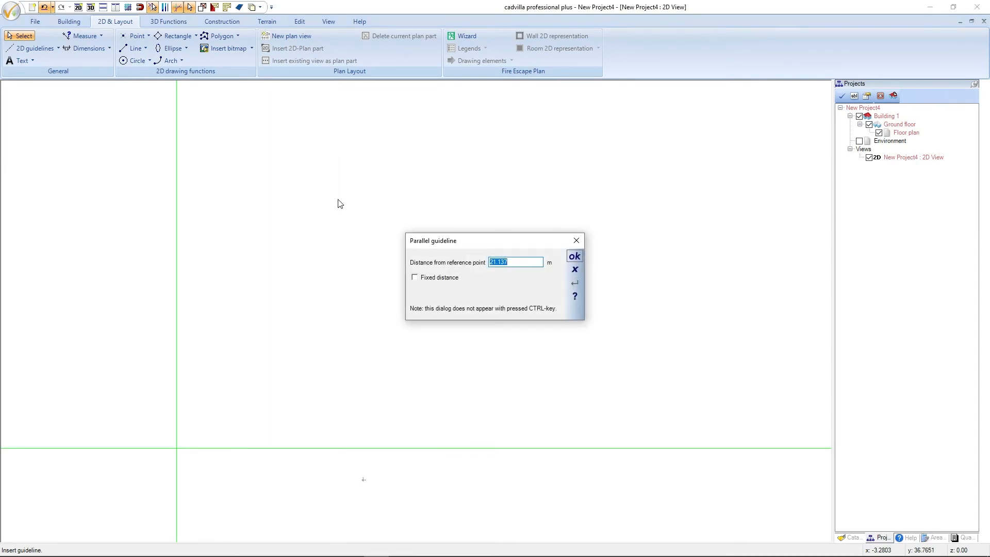
type("13,80")
key("Return")
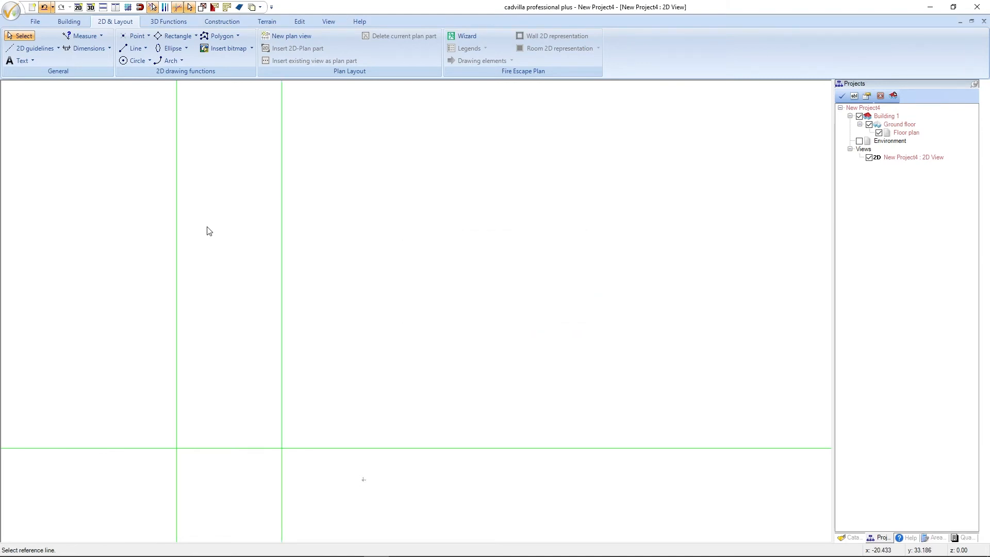
Step: Insert a numeric parallel guideline 13,80 m above the horizontal guideline
scroll(215, 440, "up", 4)
scroll(600, 367, "down", 1)
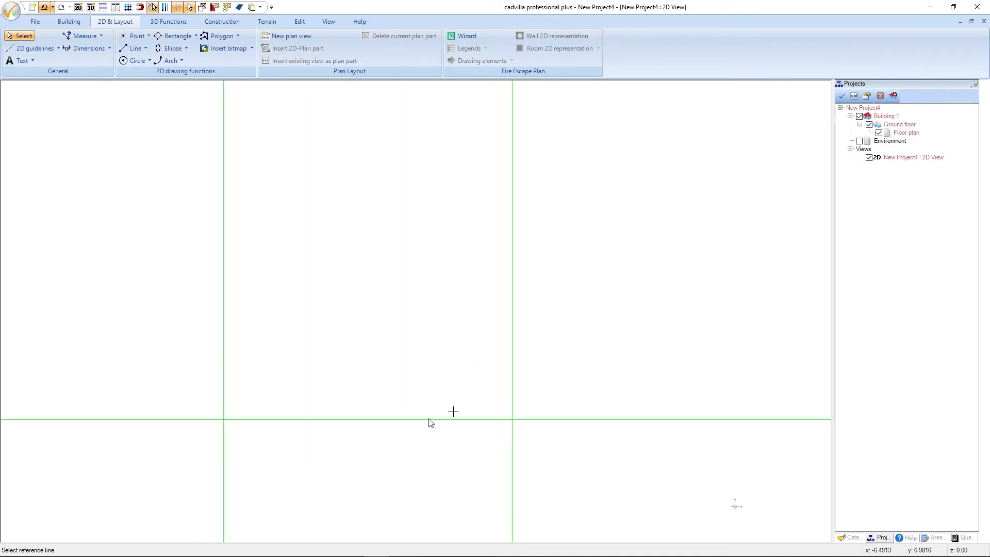
scroll(415, 422, "up", 1)
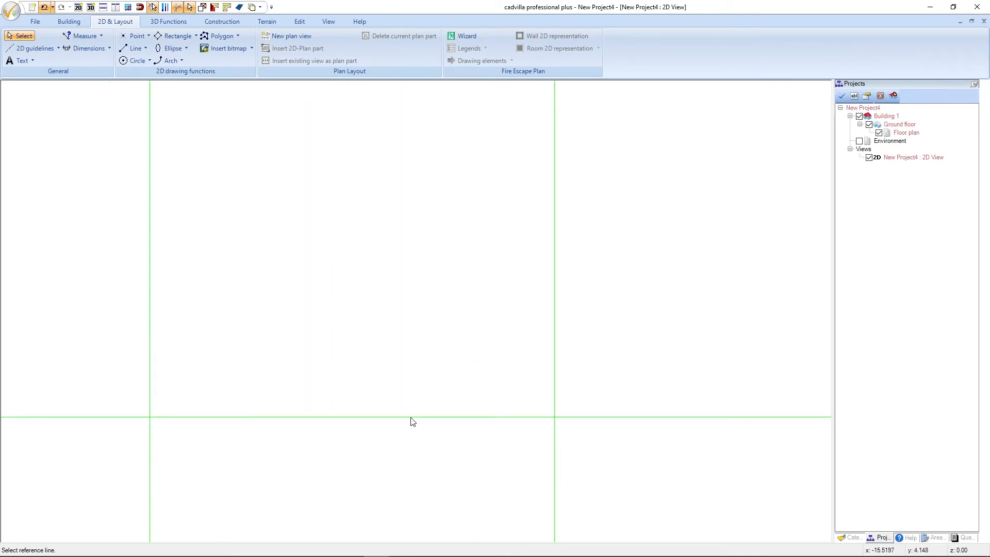
left_click(412, 417)
left_click(419, 193)
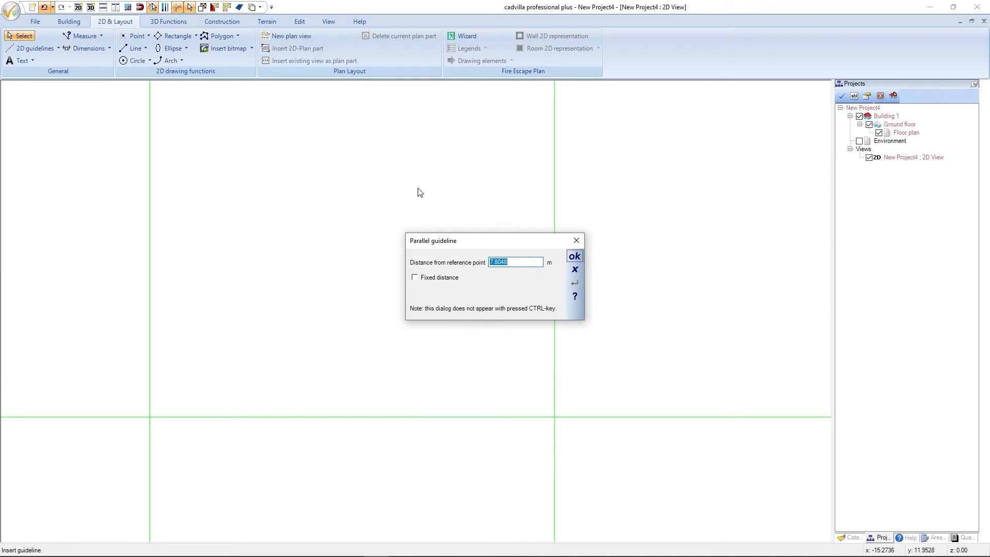
type("12.00")
key("Return")
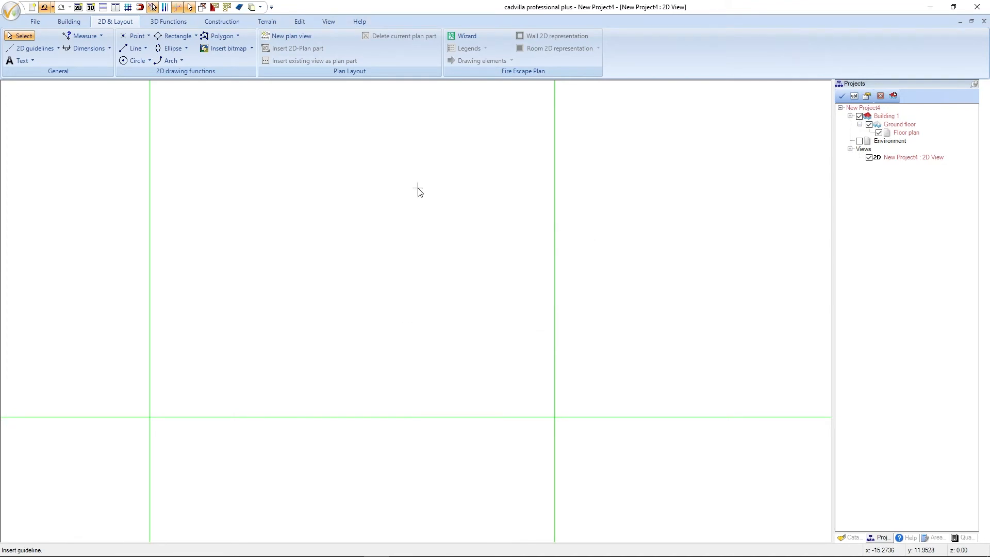
scroll(413, 278, "down", 2)
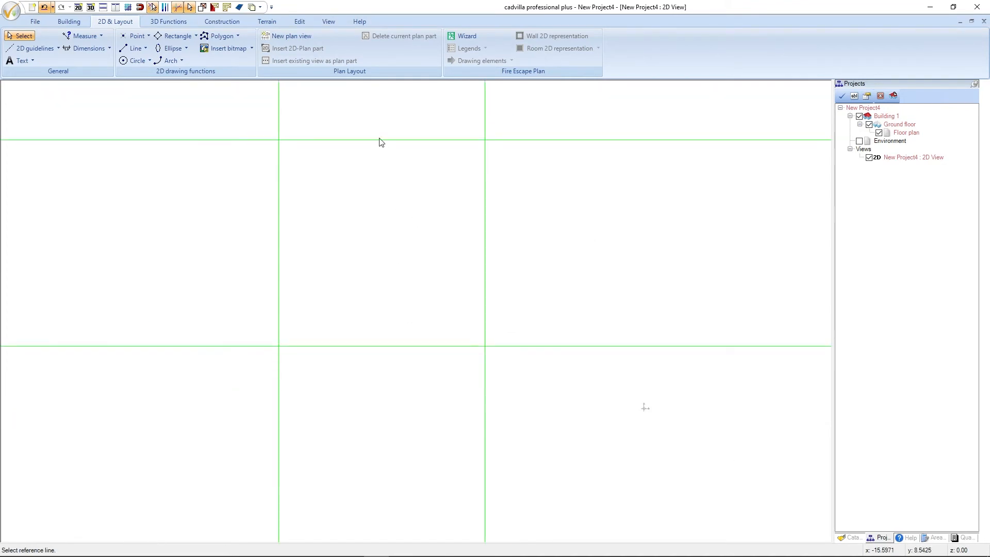
scroll(380, 142, "up", 2)
scroll(380, 142, "down", 1)
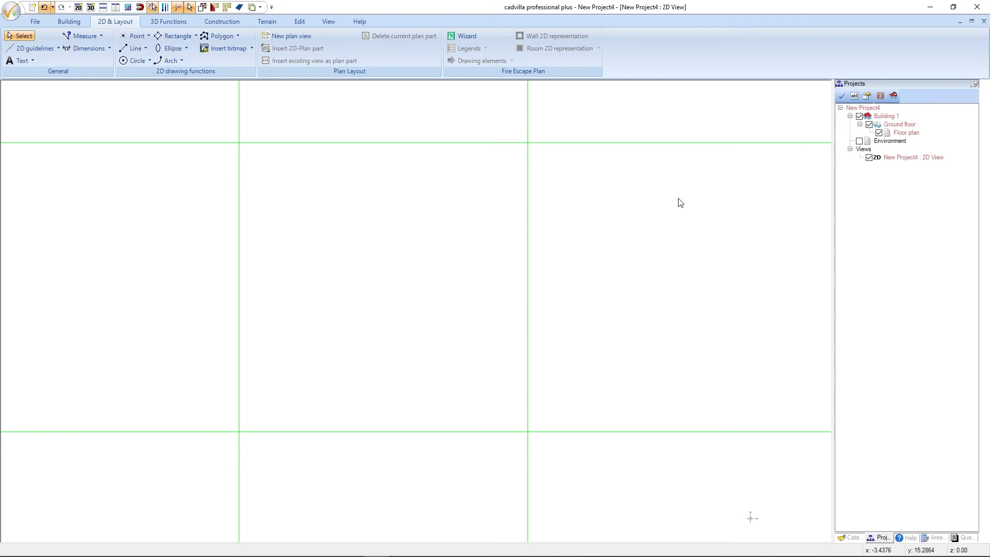
Step: Draw a chain of external walls down the leftmost guideline and along the lowest guideline to the right, with the walls inside the guidelines
left_click(73, 22)
left_click(93, 38)
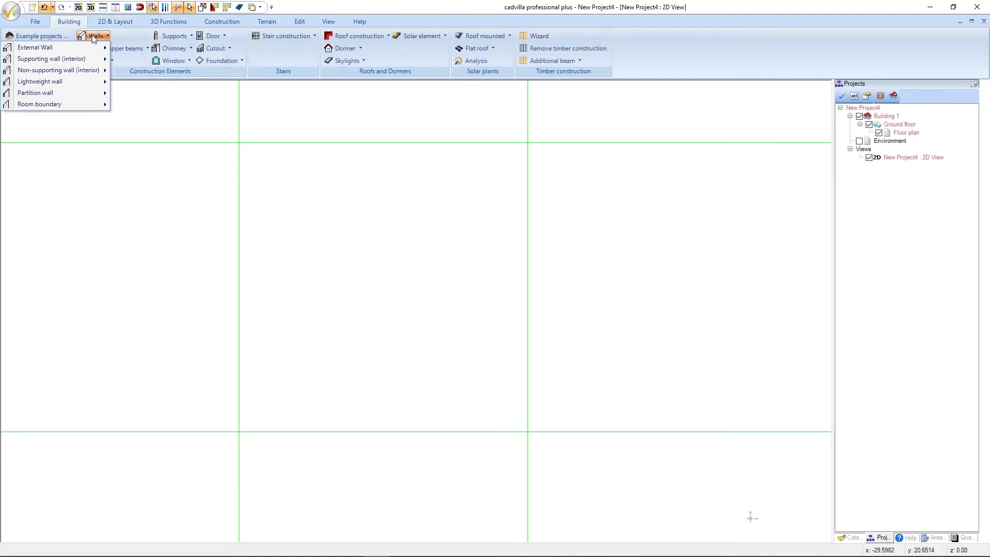
mouse_move(86, 48)
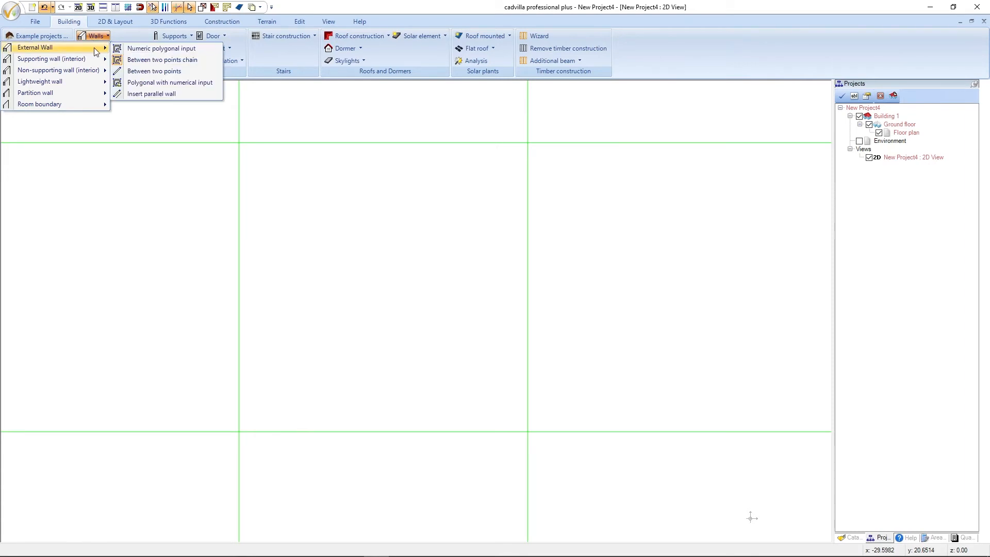
left_click(204, 59)
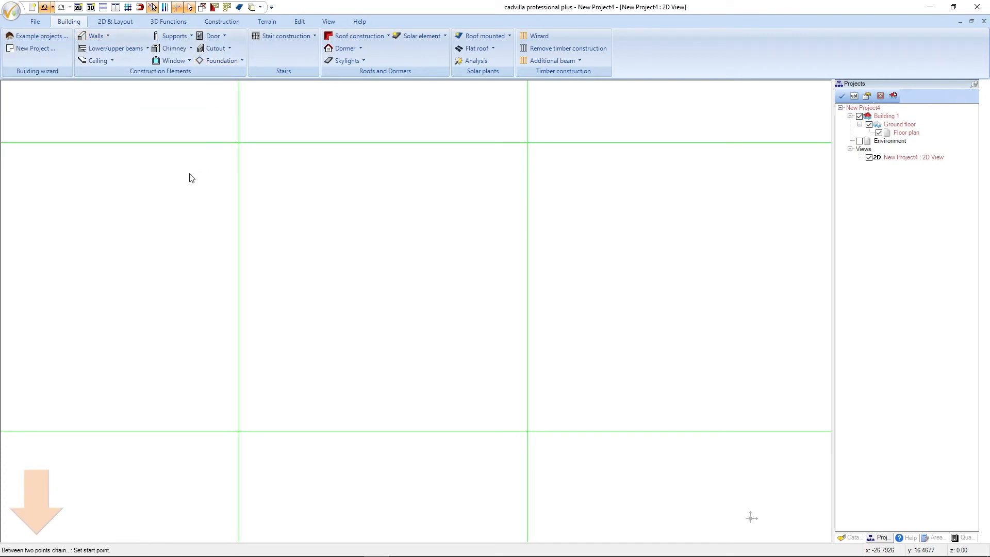
left_click(240, 143)
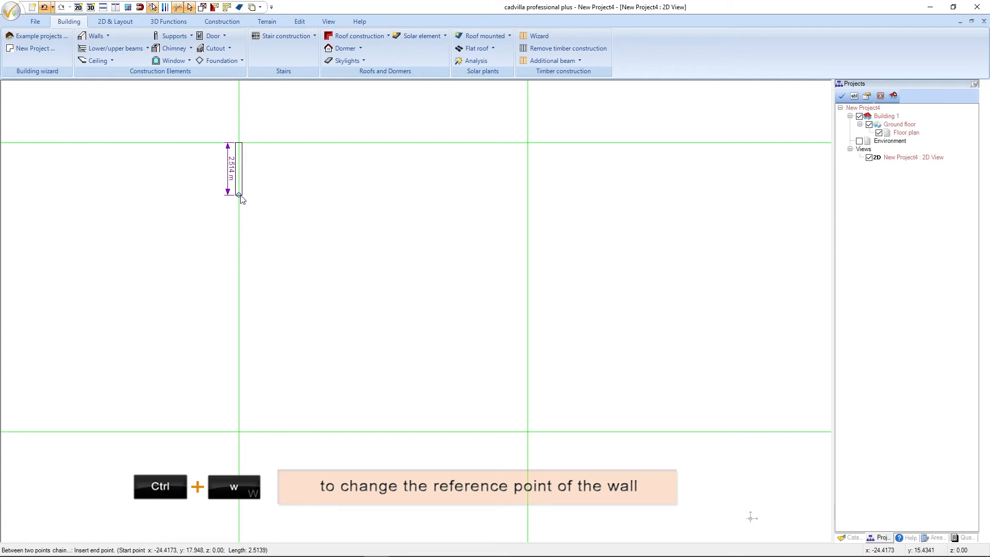
key("ctrl+w")
key("ctrl+w")
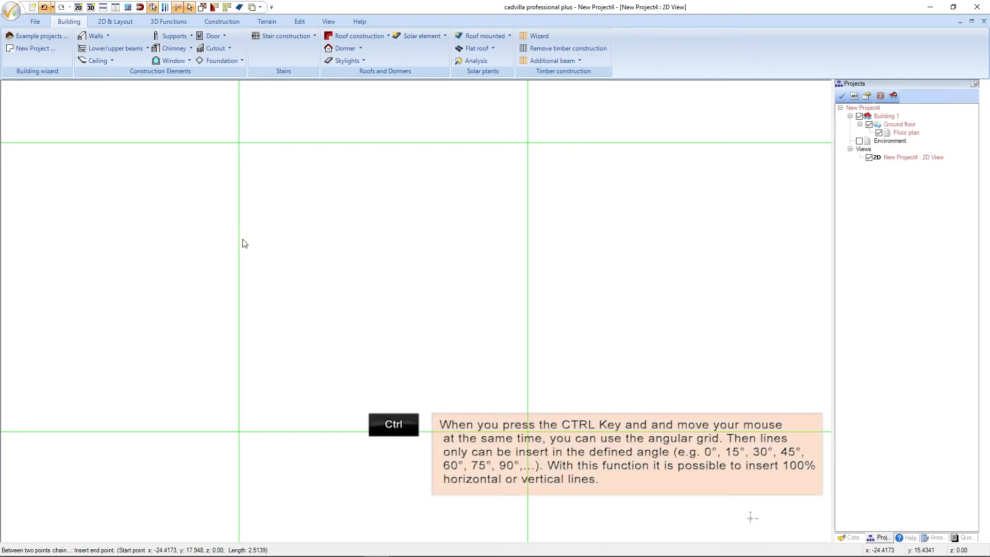
left_click(239, 431)
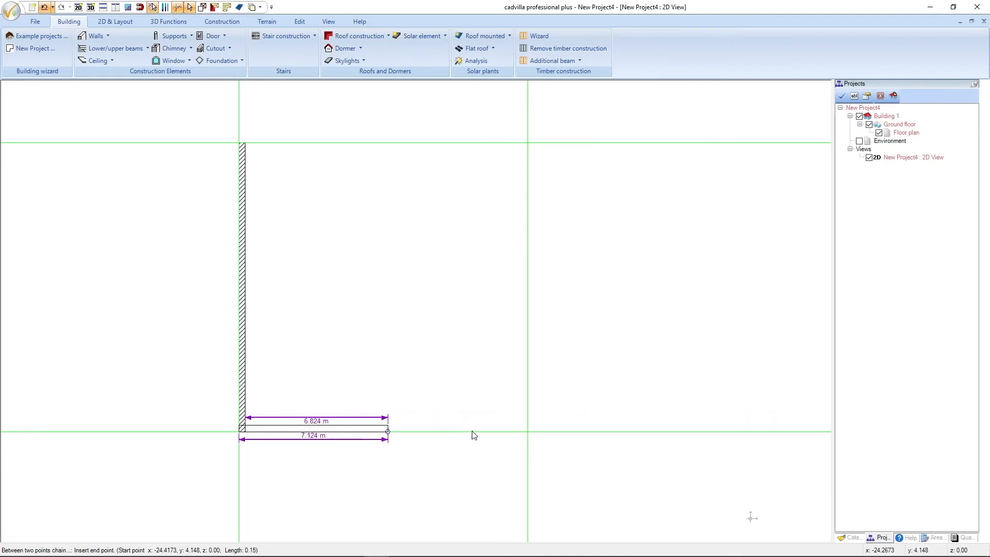
left_click(528, 432)
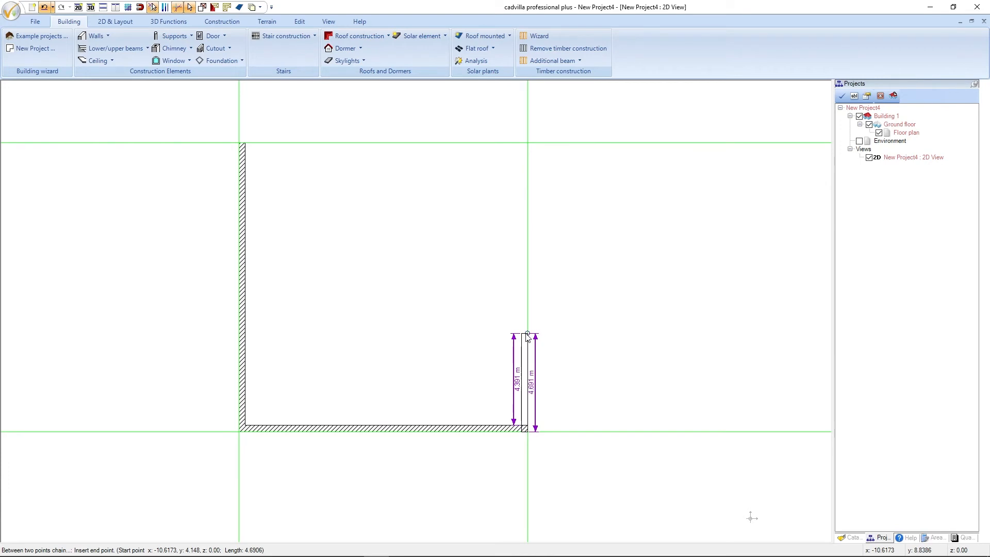
key("Escape")
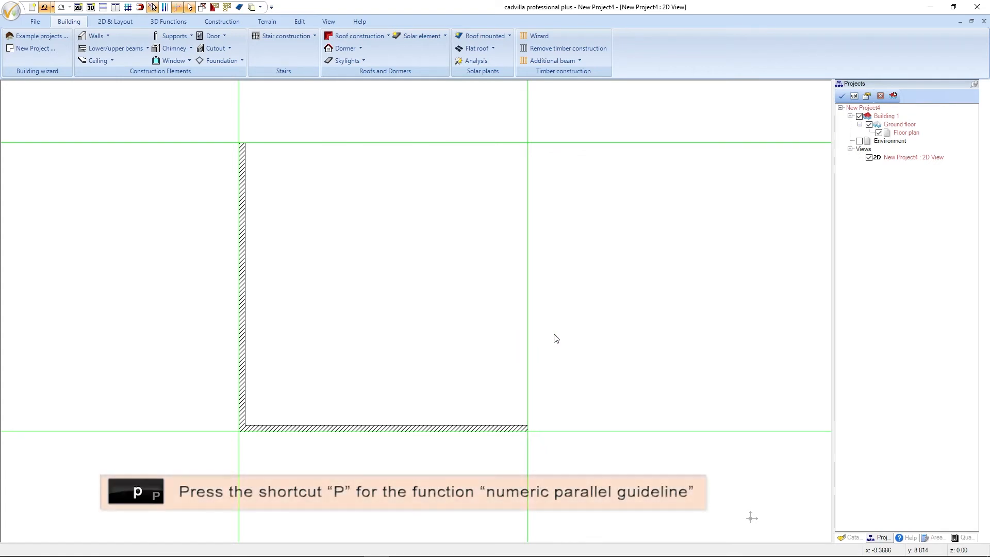
Step: Insert a numeric parallel guideline 8,30 m above the lower horizontal guideline
key("p")
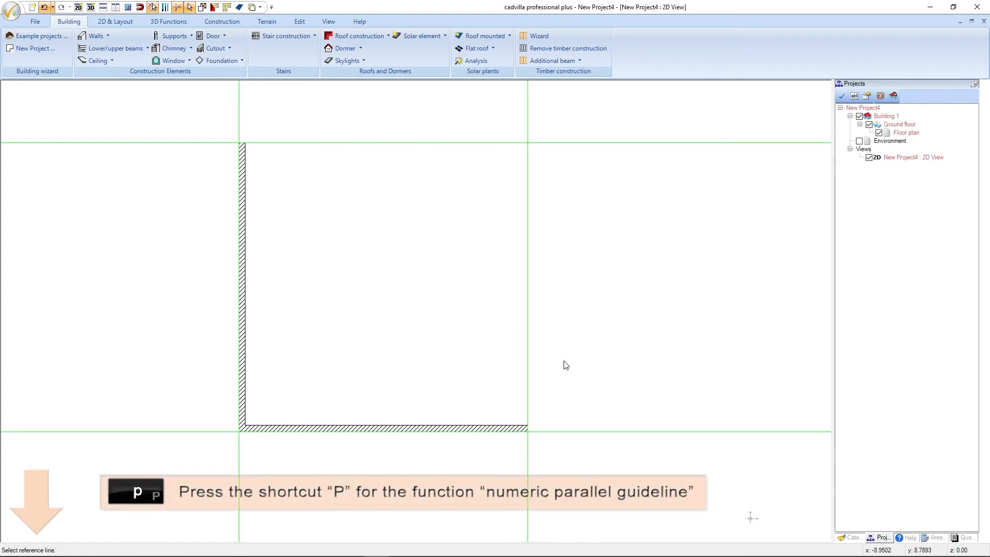
left_click(558, 431)
left_click(574, 239)
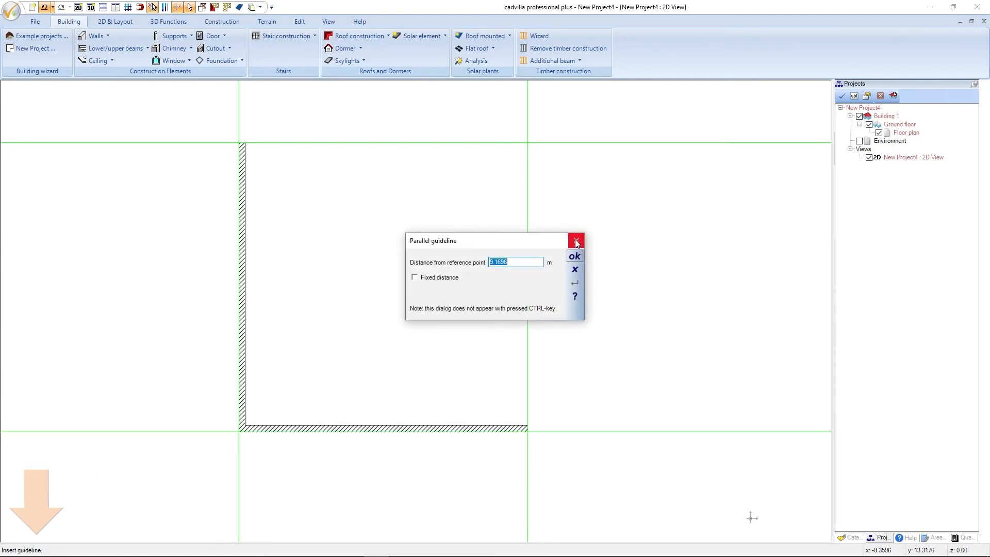
type("8")
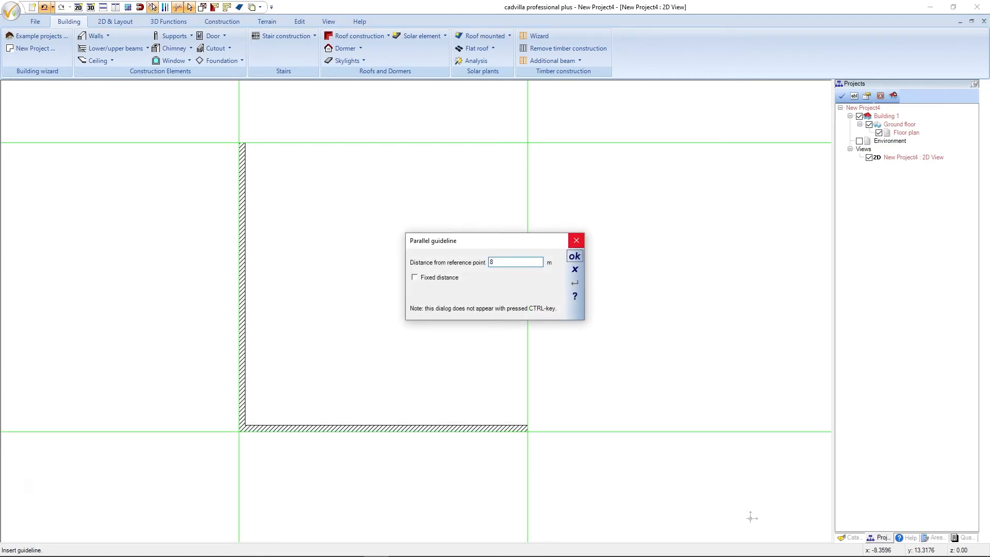
type(",30")
key("Return")
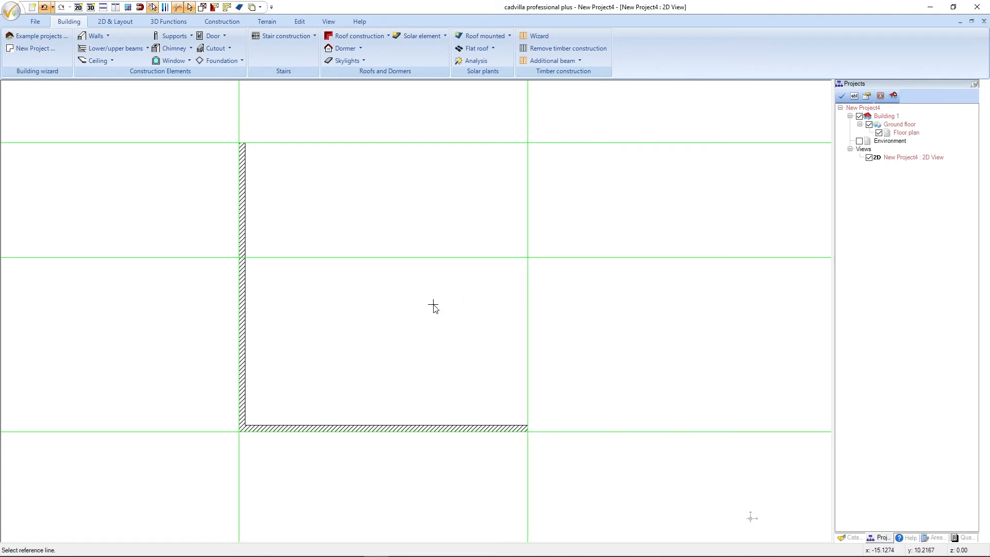
Step: Insert a numeric parallel guideline 8,30 m to the right of the left vertical guideline and end the guideline function
left_click(239, 285)
left_click(388, 290)
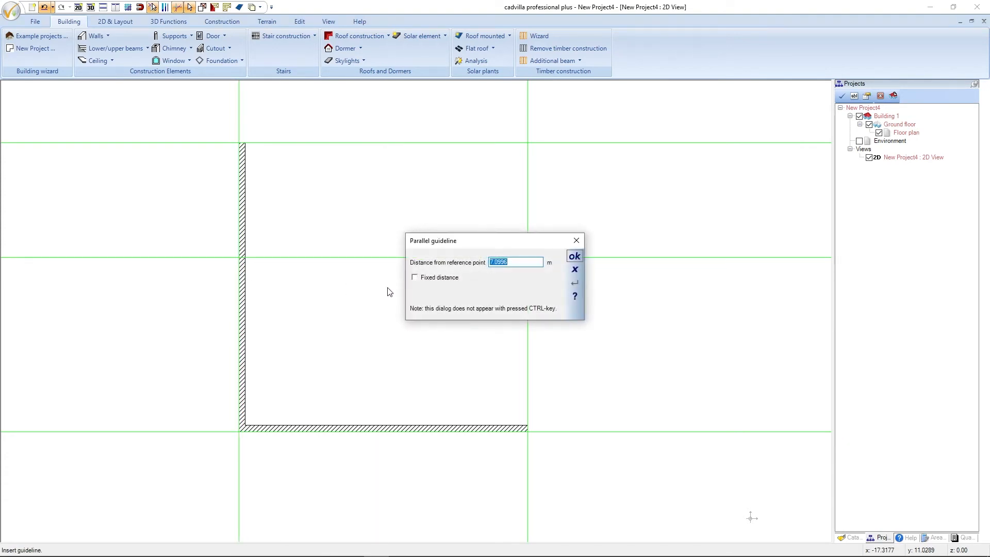
type("8,30")
key("Return")
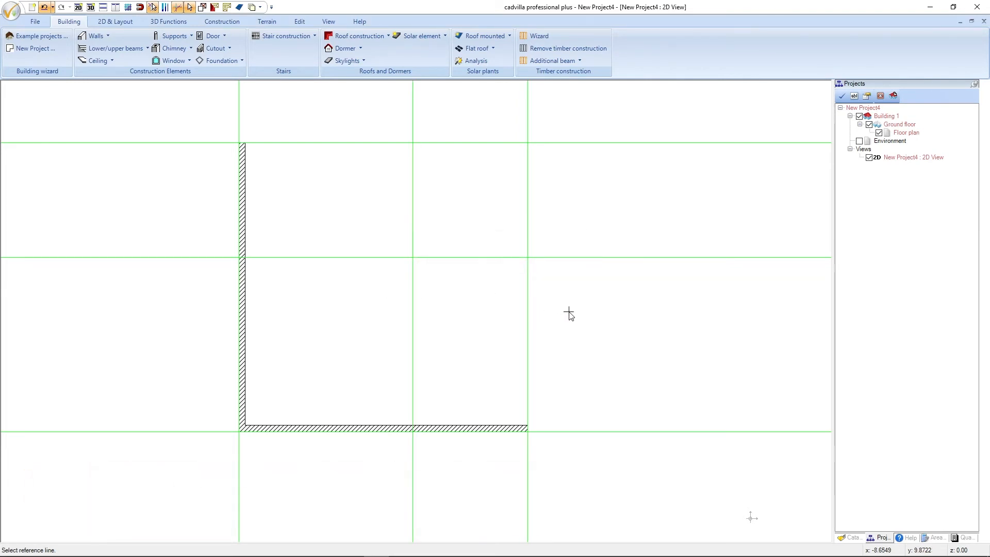
key("Escape")
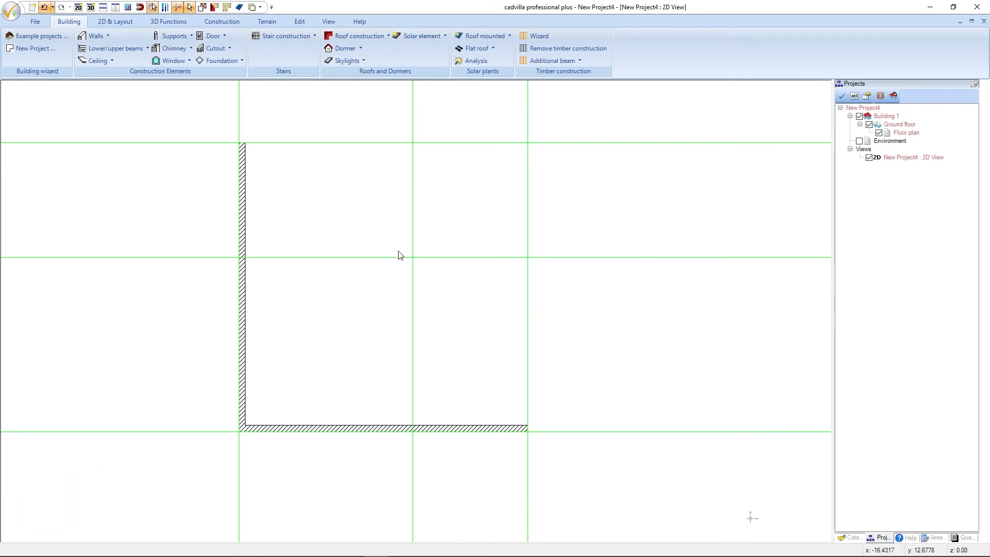
Step: Draw an external wall from the lower wall's right end up to the middle horizontal guideline, keeping it inside the right guideline
left_click(96, 36)
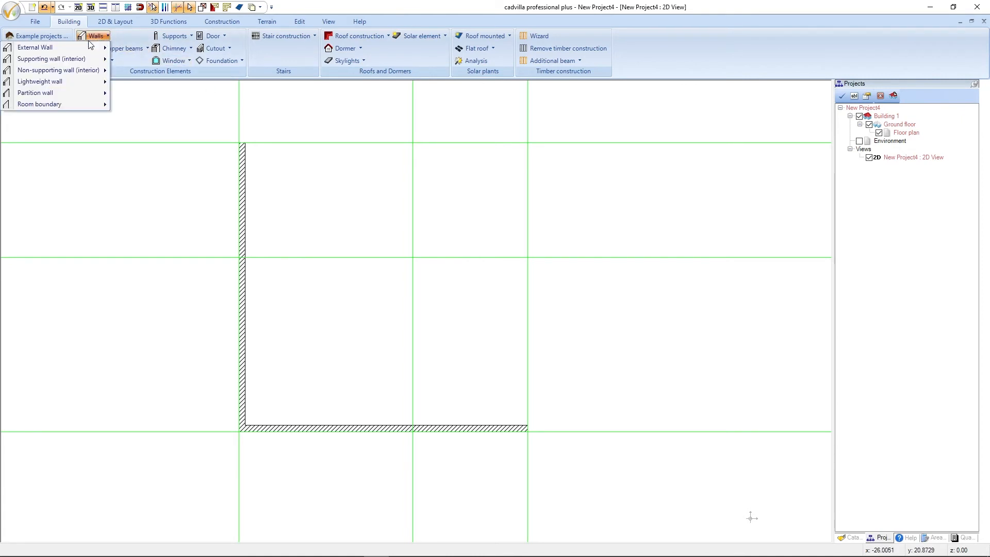
mouse_move(87, 48)
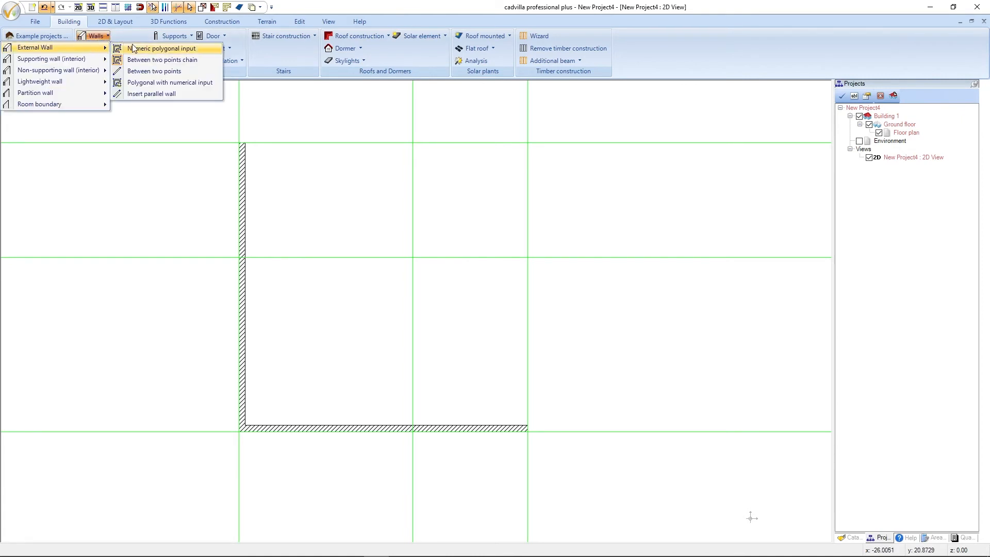
left_click(209, 60)
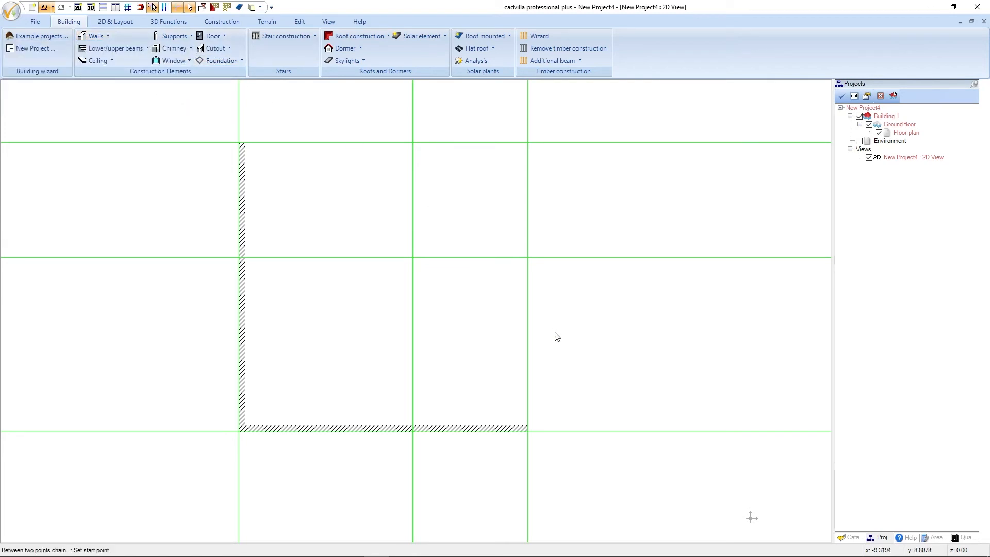
left_click(529, 428)
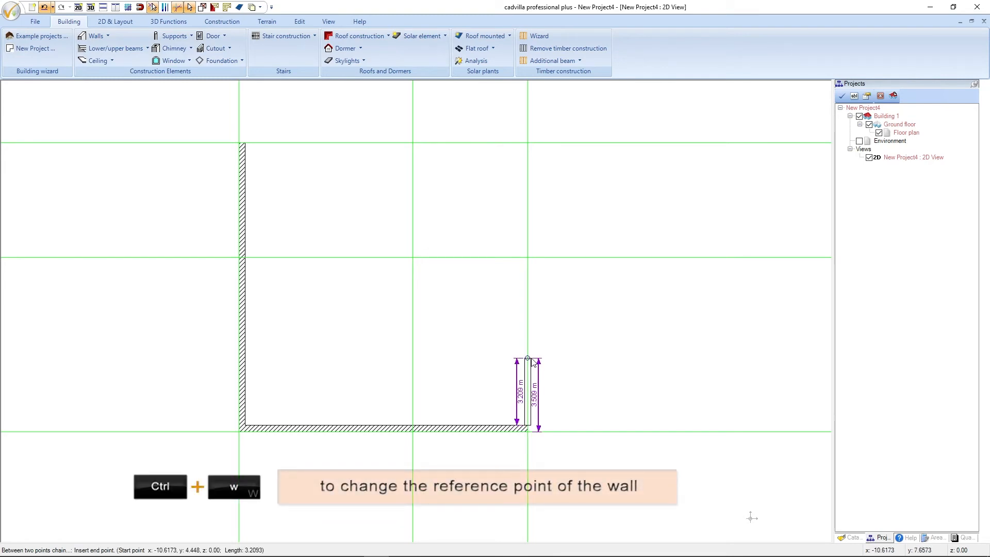
key("ctrl+w")
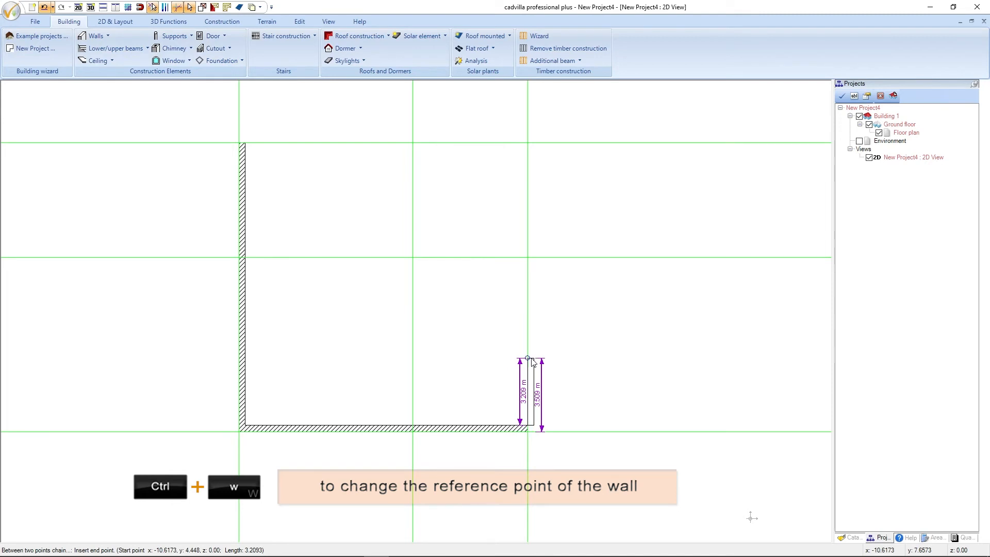
key("ctrl+w")
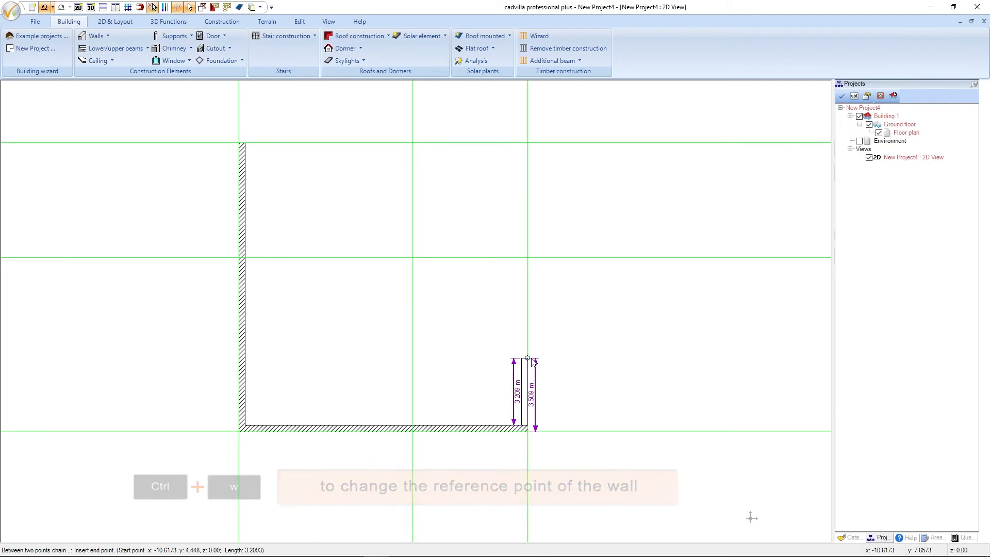
left_click(529, 258)
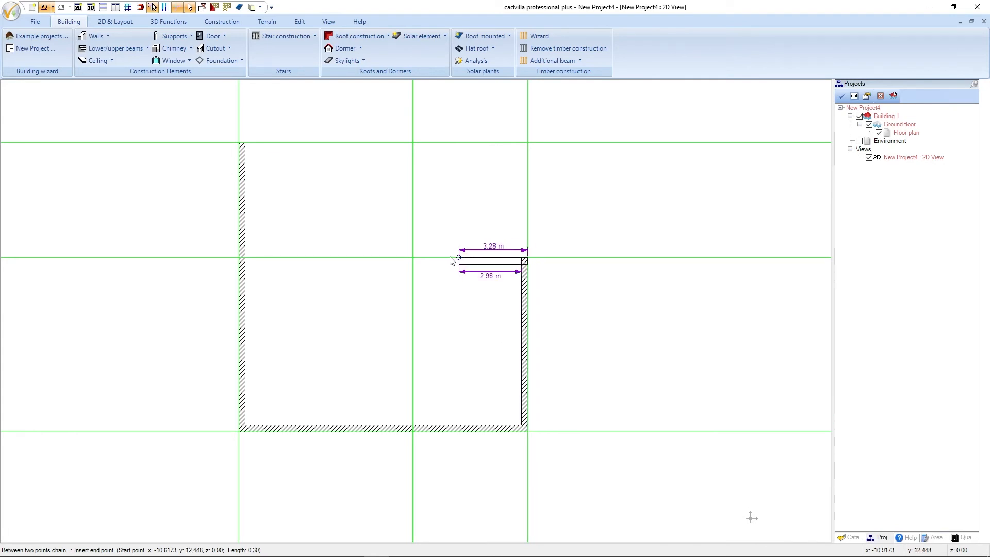
Step: Continue the external wall chain left to the middle vertical guideline, up to the top guideline, and left to the first wall, closing the L-shaped outline
left_click(412, 259)
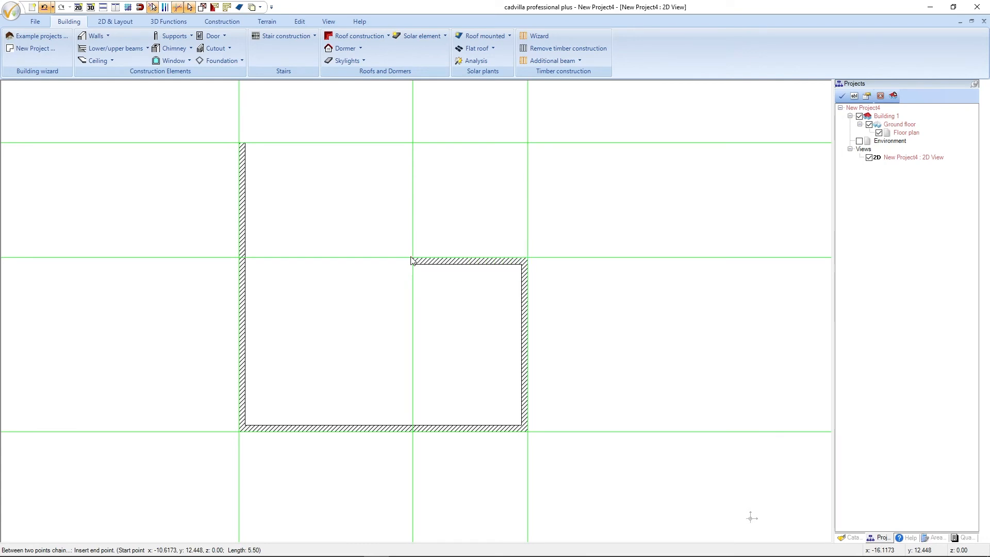
left_click(412, 143)
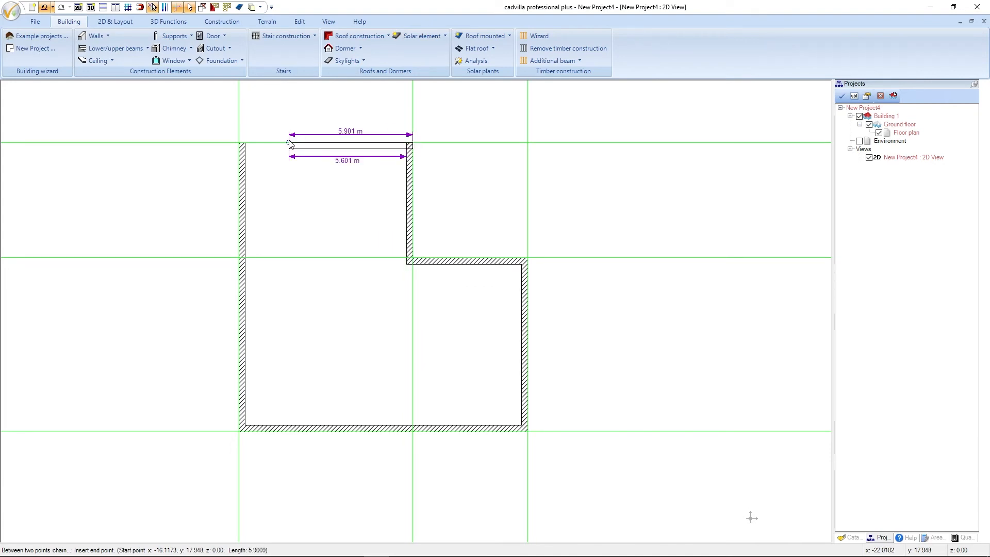
left_click(246, 144)
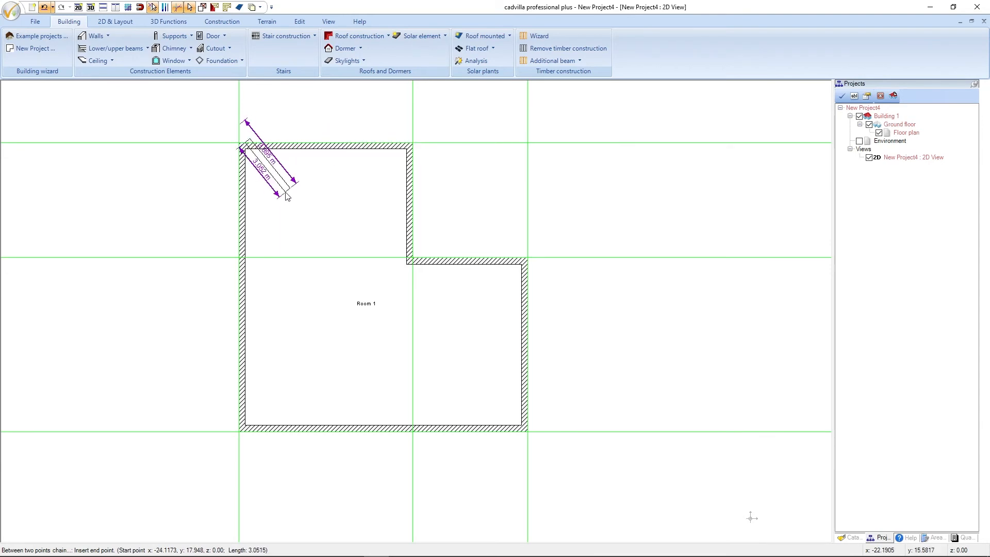
key("Escape")
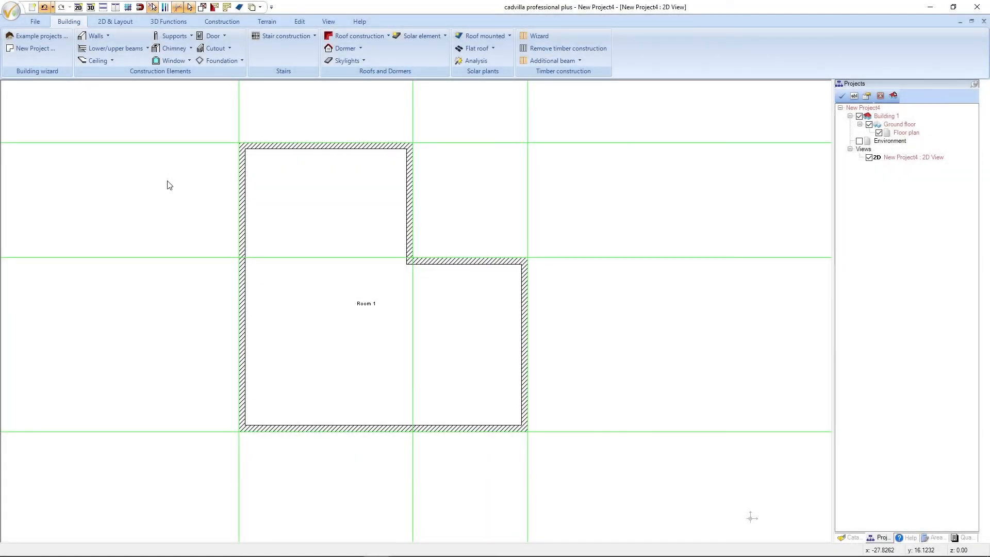
Step: Add the floor area to the L-shaped room's labelling with the prefix "FA="
scroll(168, 185, "up", 1)
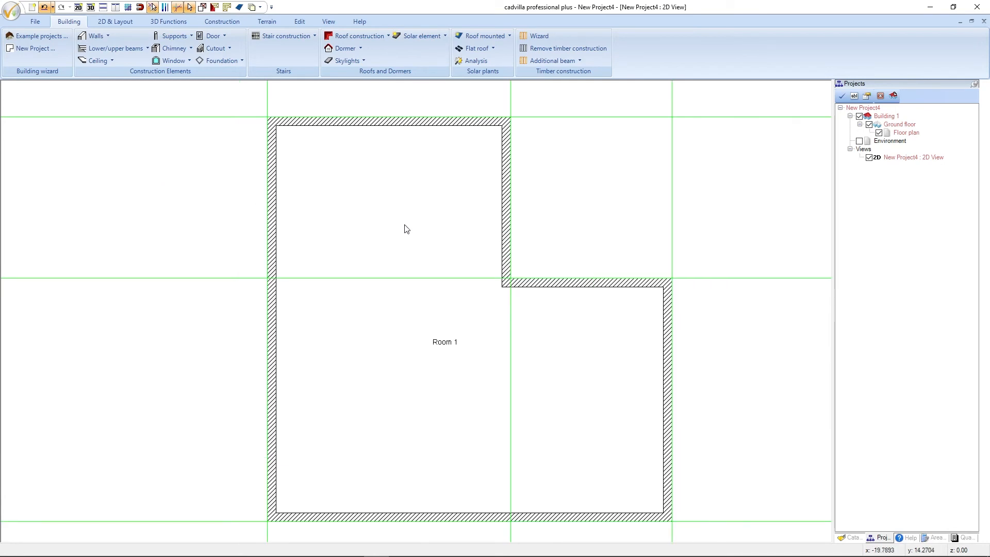
left_click(456, 235)
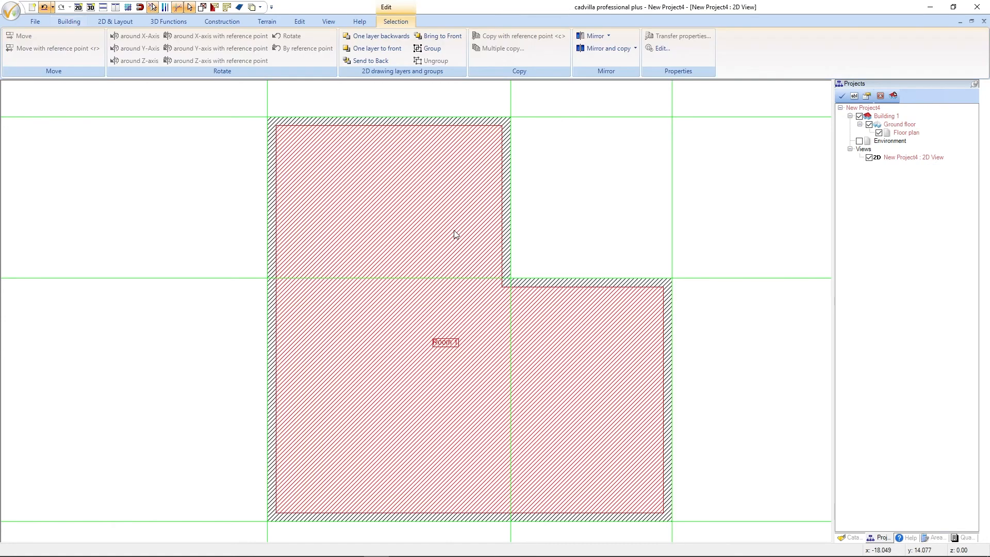
right_click(456, 235)
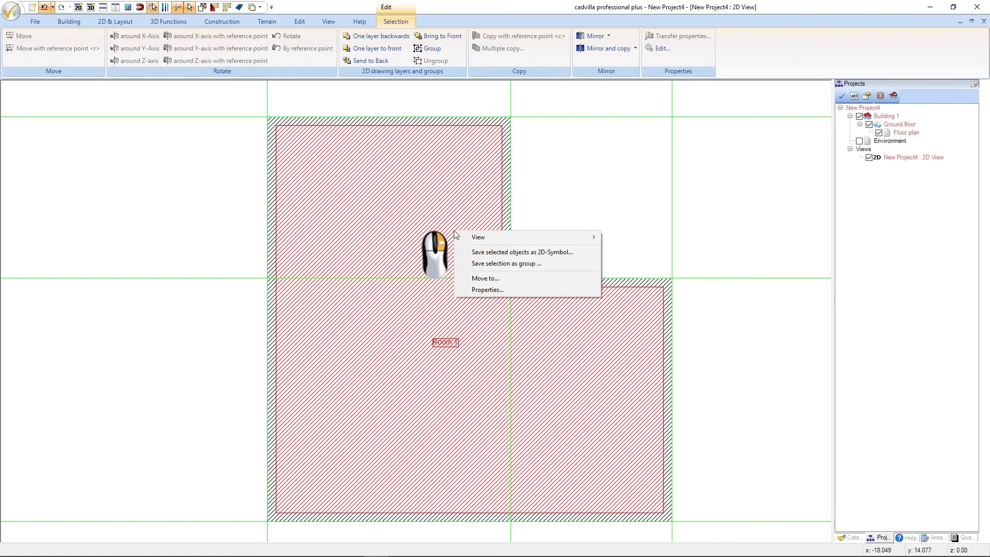
left_click(491, 290)
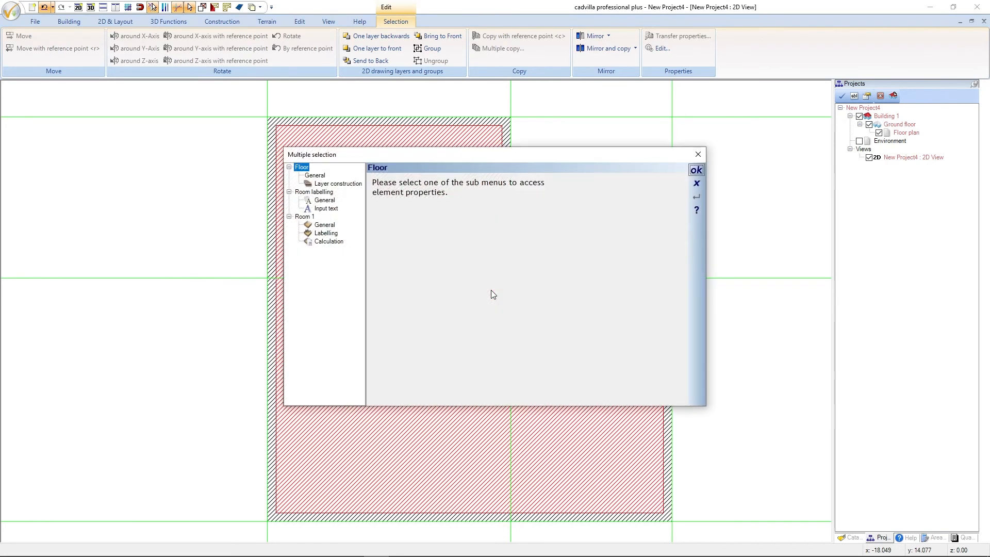
left_click(329, 235)
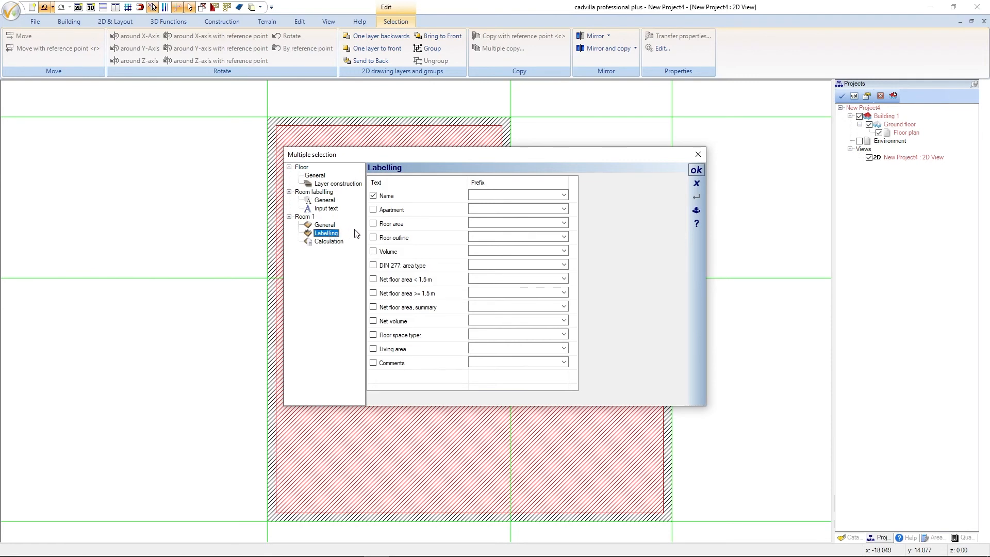
left_click(373, 224)
left_click(477, 223)
type("FA=")
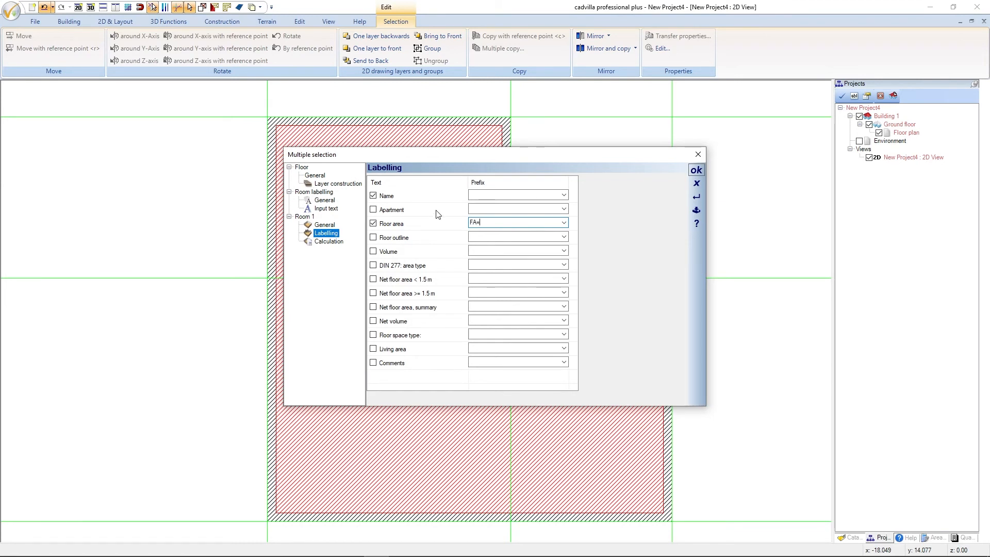
left_click(701, 169)
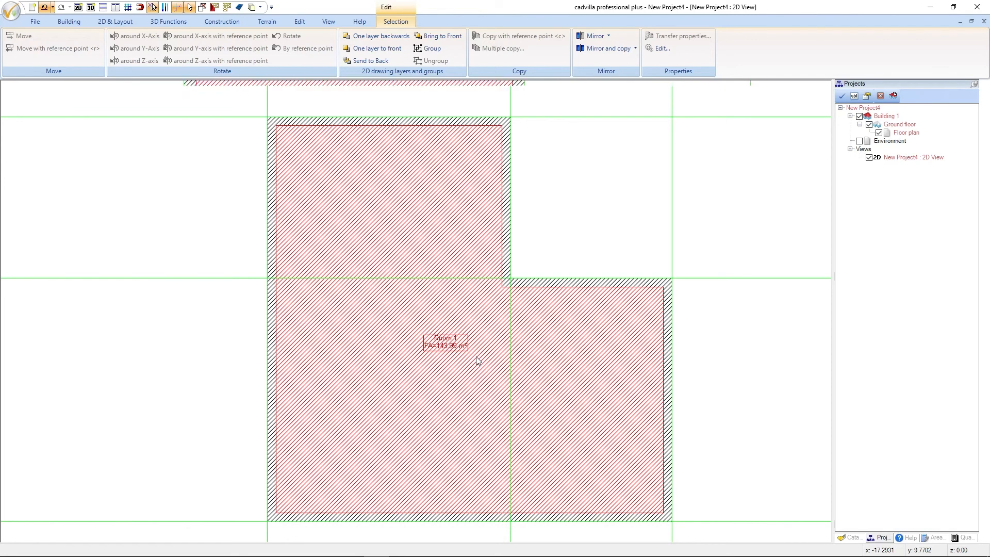
scroll(478, 361, "up", 2)
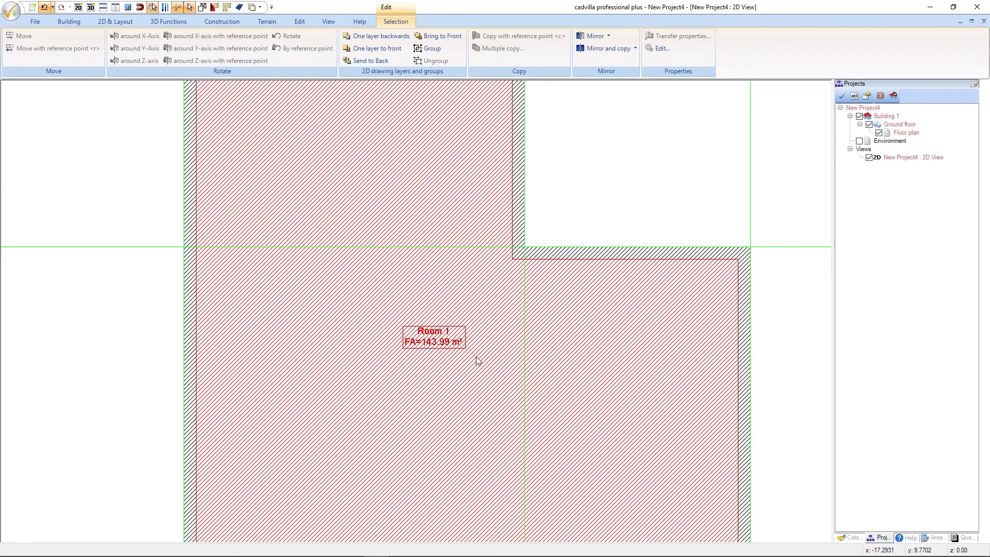
scroll(646, 414, "up", 2)
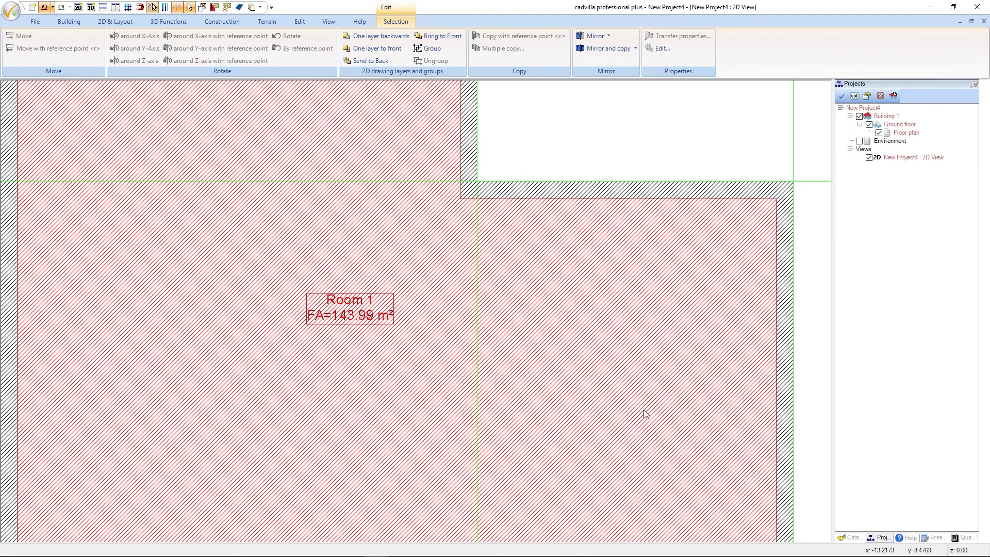
Step: Open the Standard Masonry material of the brickwork layer for the 5.50 m horizontal external wall at the inner corner
key("Escape")
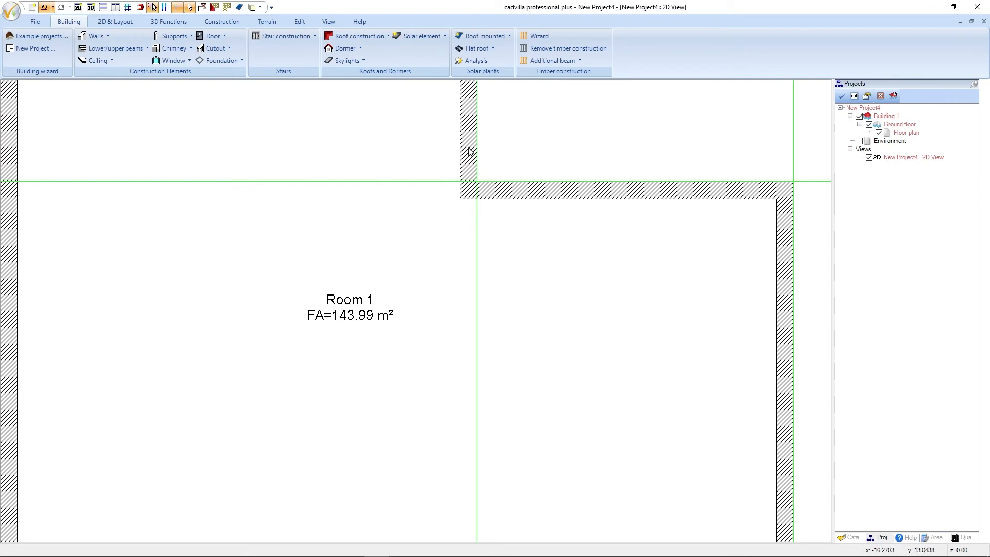
left_click(503, 191)
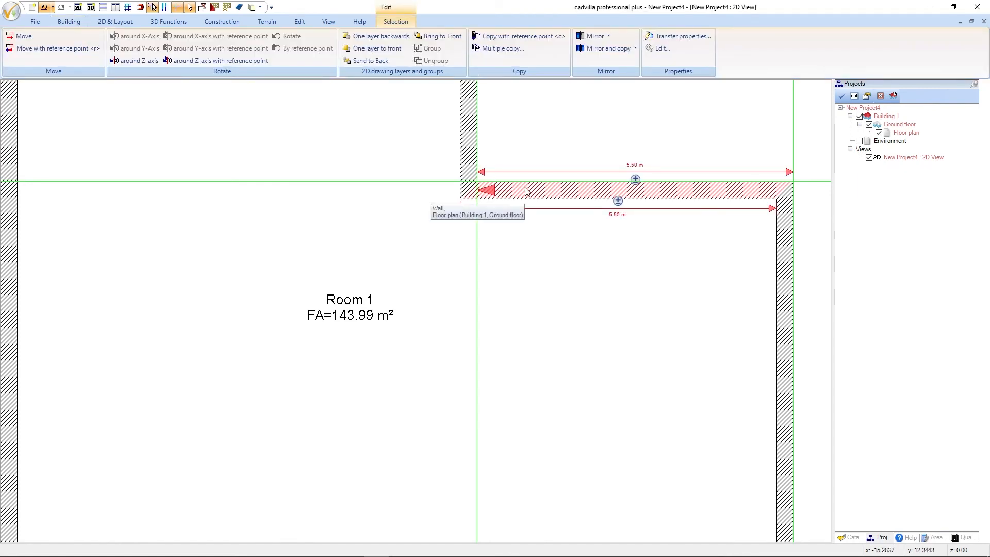
right_click(527, 191)
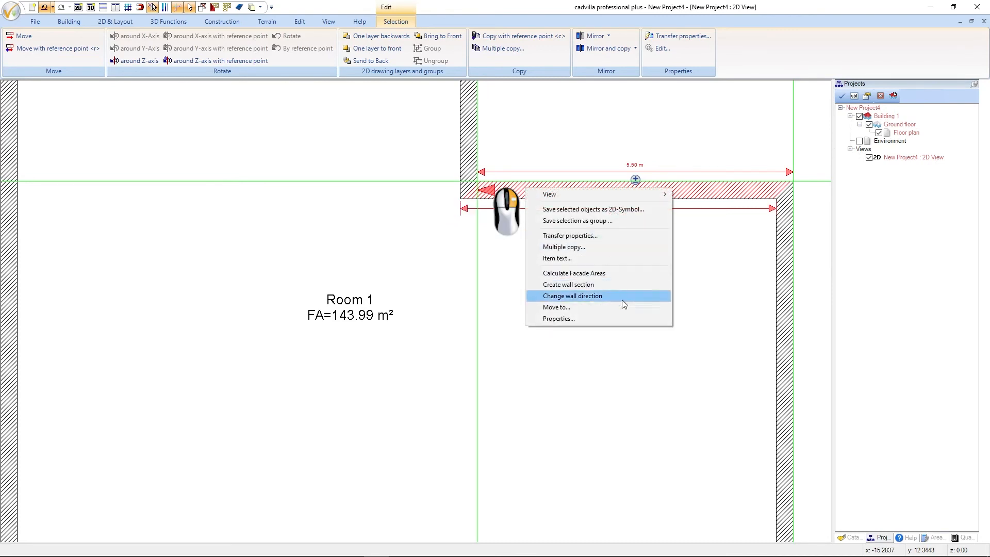
left_click(624, 324)
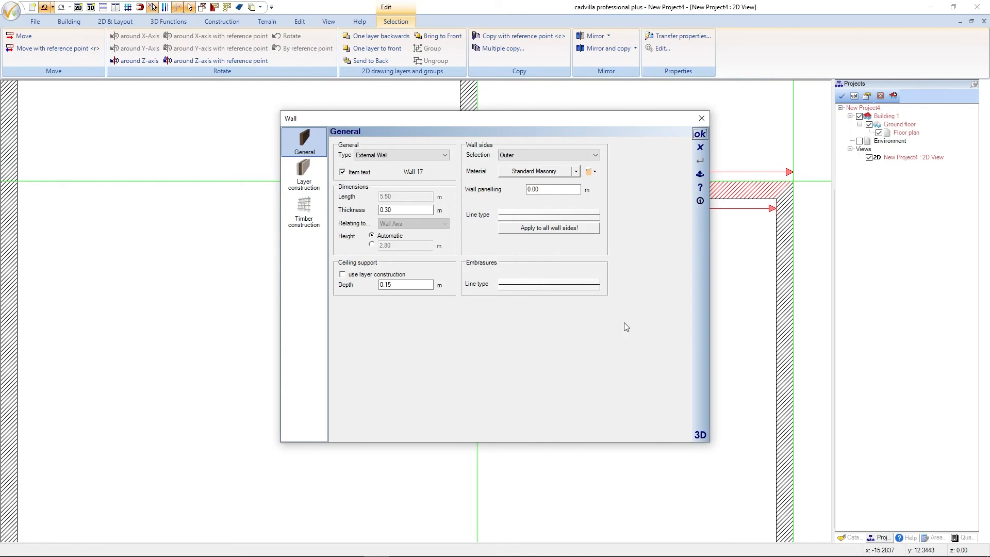
left_click(310, 185)
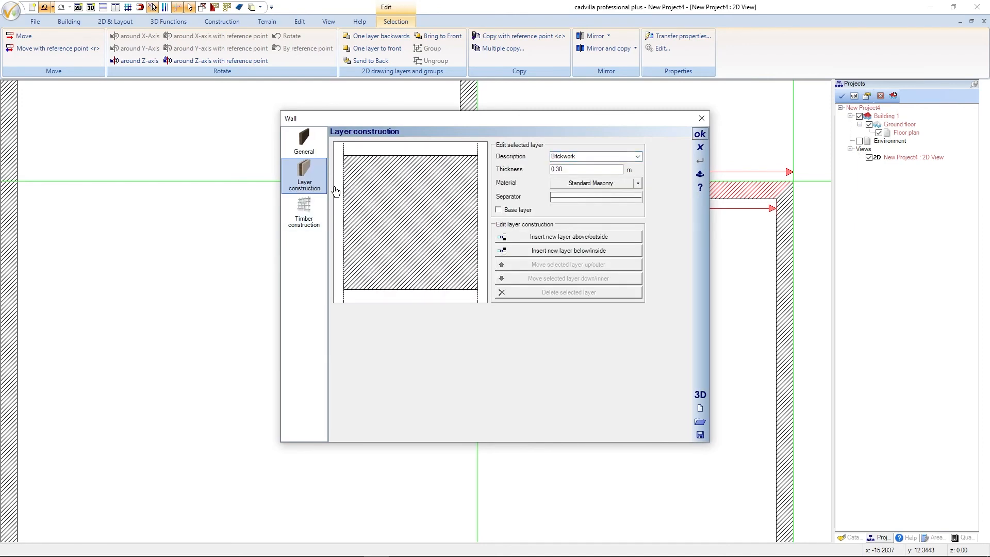
left_click(567, 188)
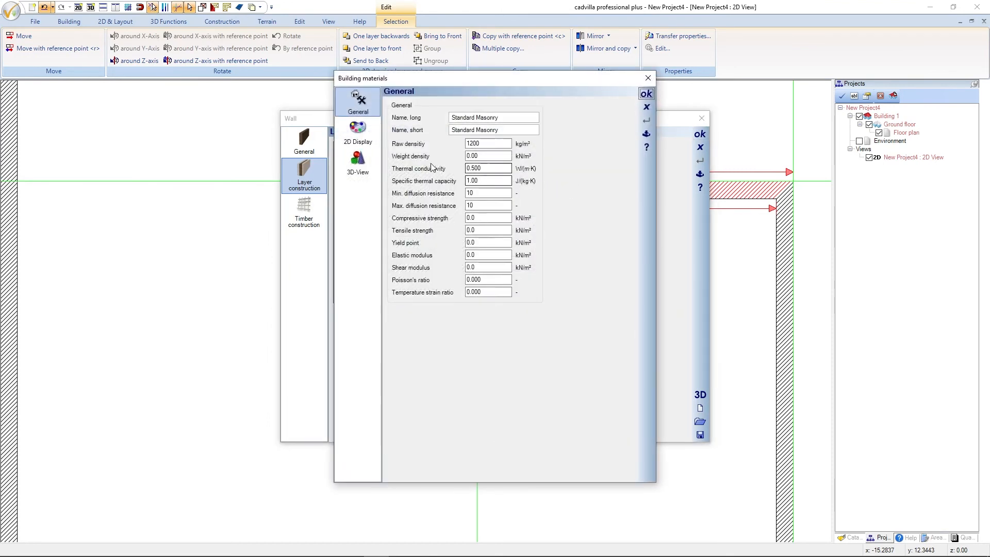
Step: Set the masonry's 2D display to a monochrome fill in gray and apply it to the wall
left_click(367, 135)
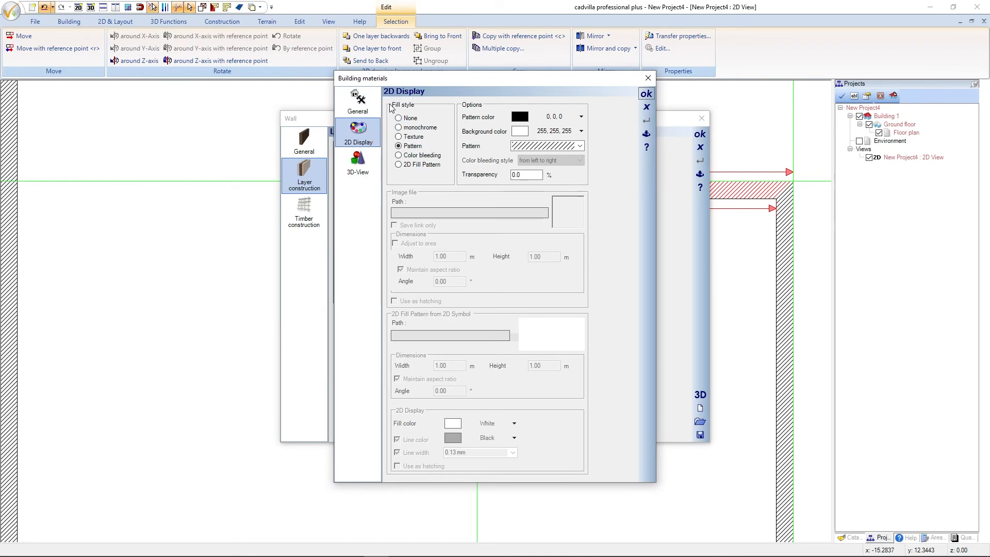
left_click(399, 128)
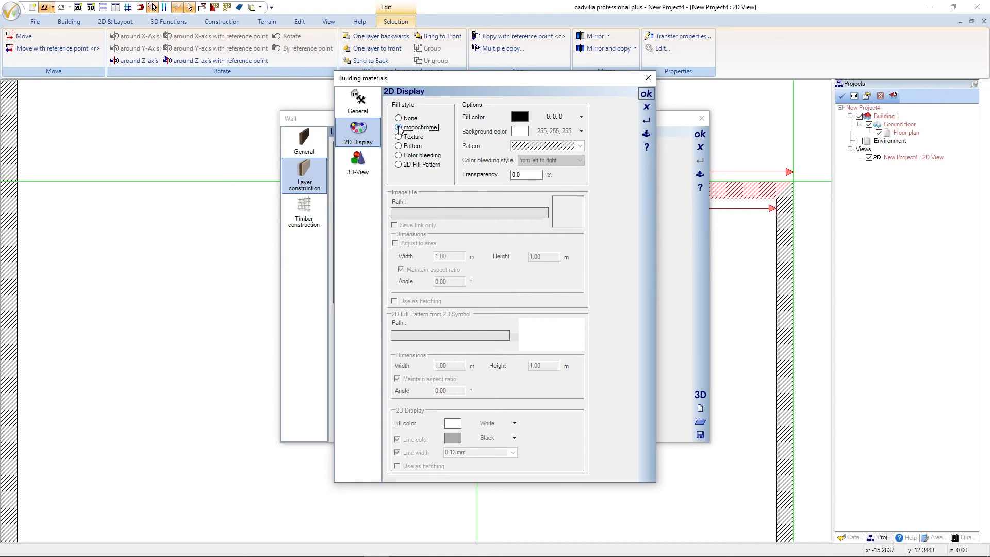
left_click(548, 119)
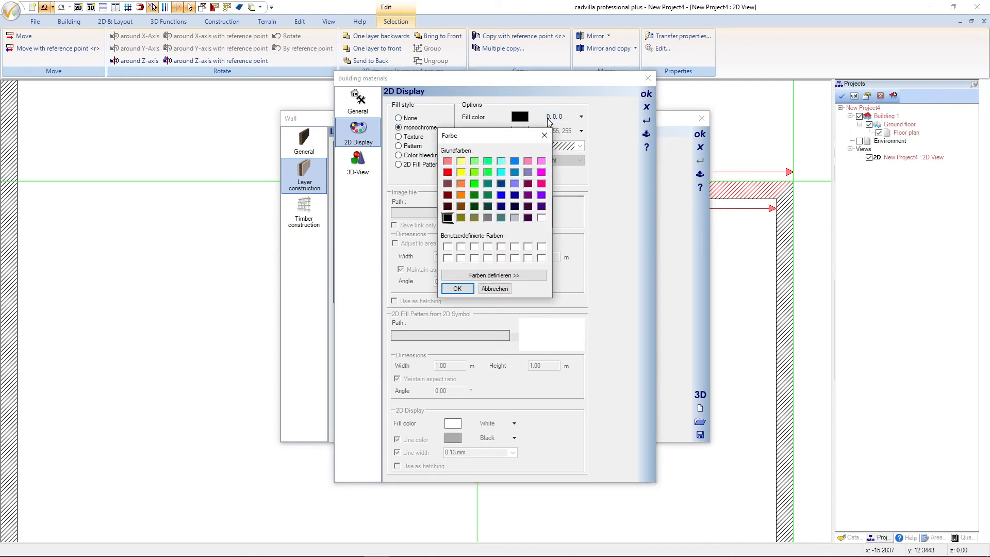
left_click(490, 218)
left_click(456, 288)
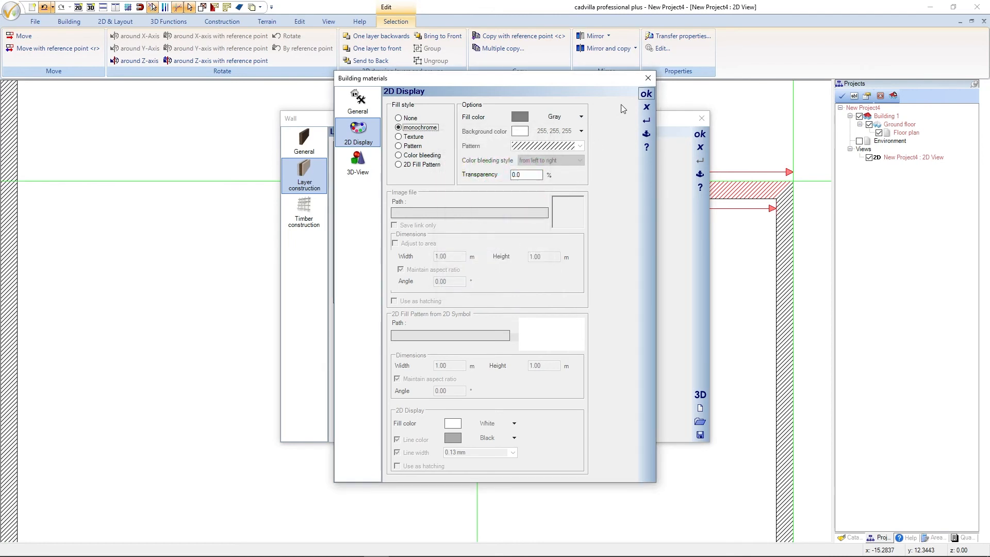
left_click(647, 94)
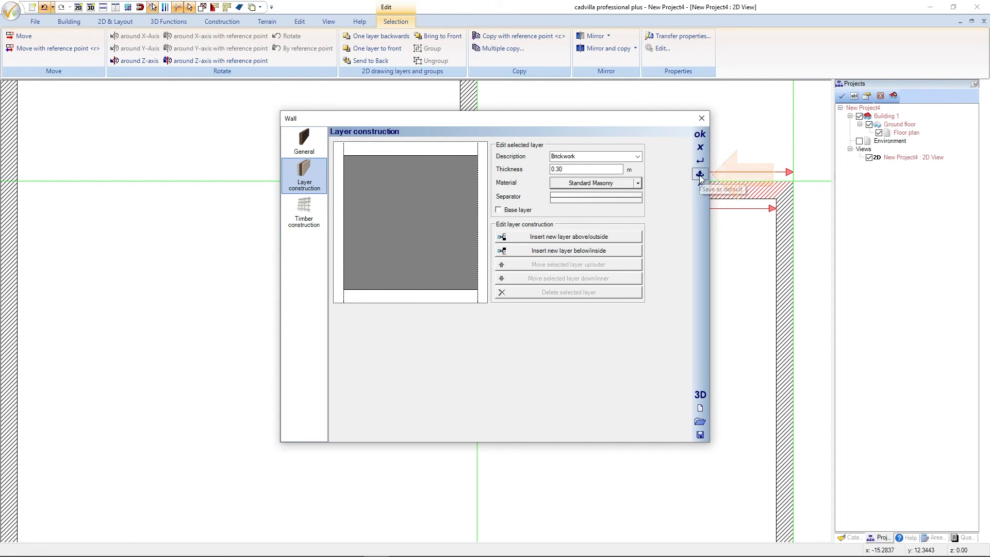
left_click(700, 136)
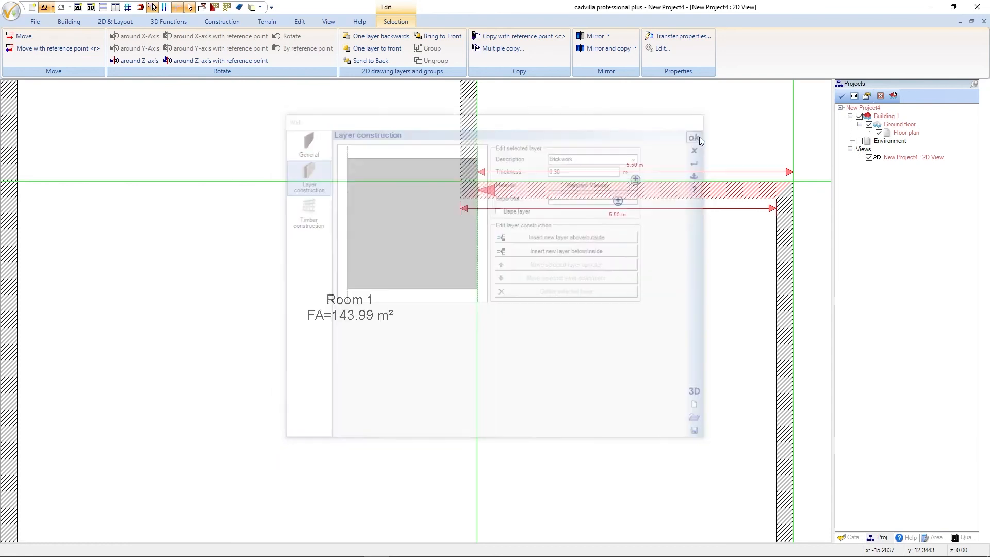
left_click(701, 140)
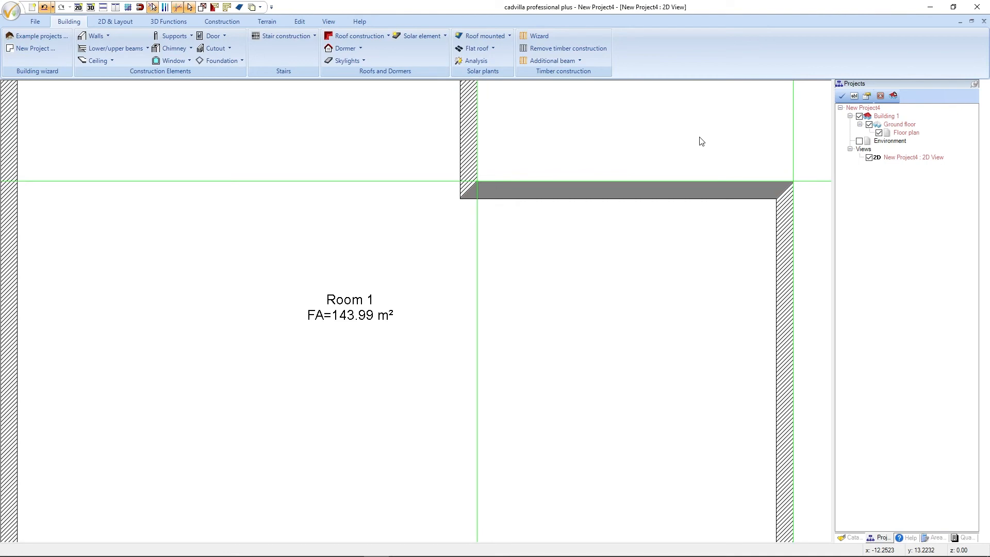
Step: Transfer only the gray wall's layer construction, without general properties, to all non-isolated external walls on the current layer
left_click(608, 192)
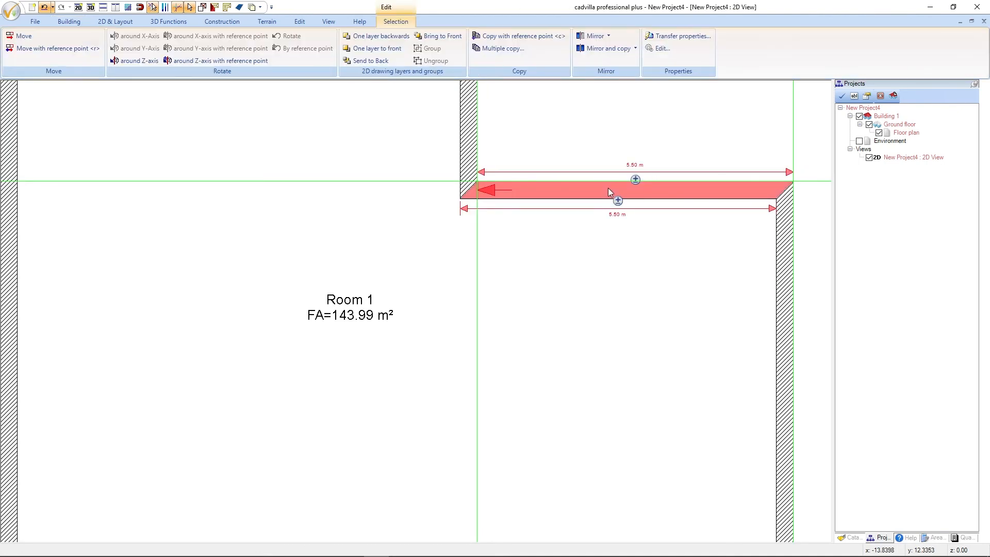
right_click(608, 191)
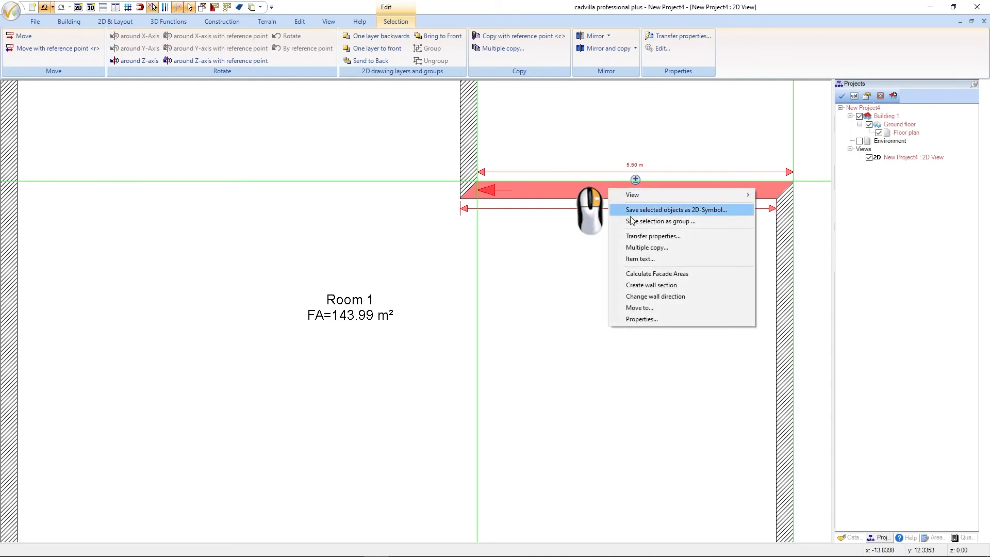
left_click(689, 238)
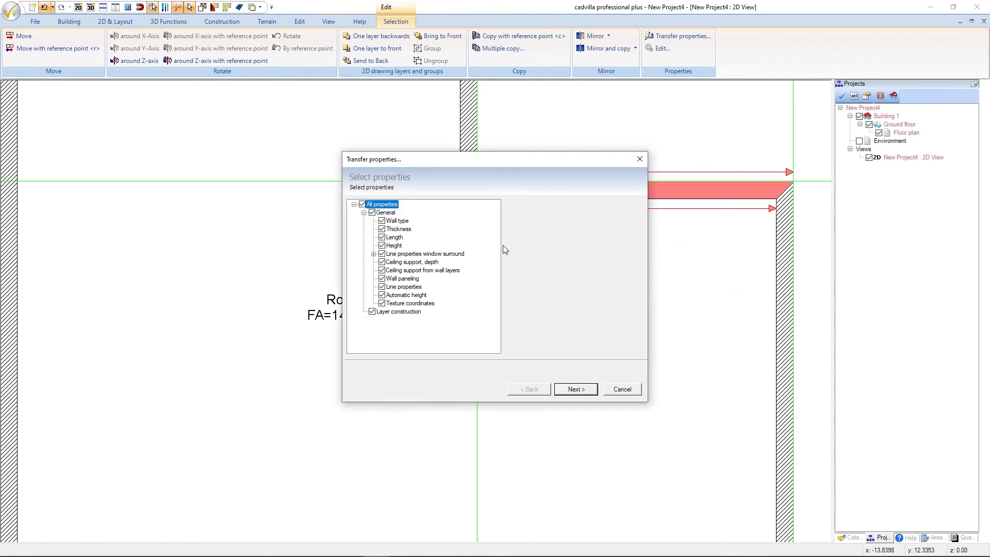
left_click(372, 213)
left_click(570, 390)
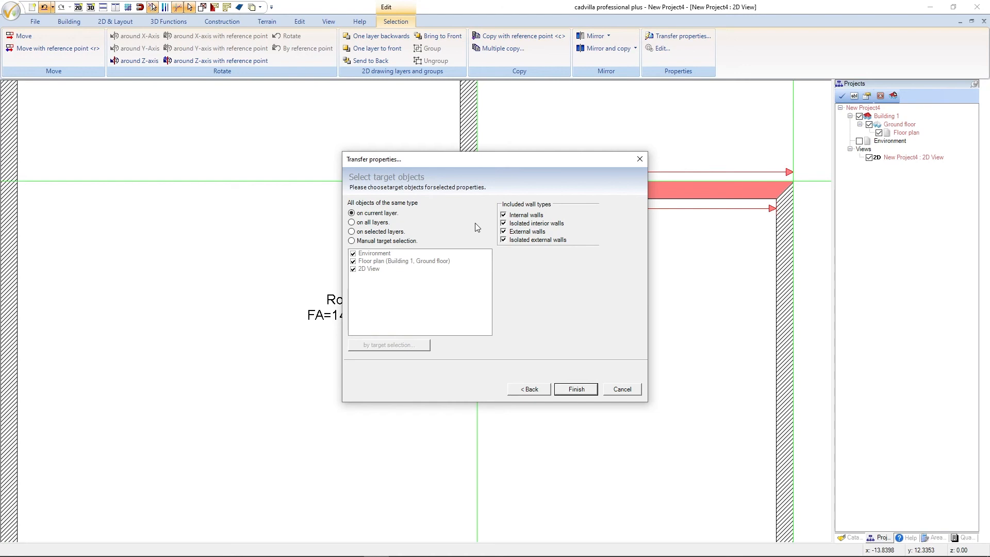
left_click(503, 214)
left_click(504, 224)
left_click(503, 240)
left_click(576, 389)
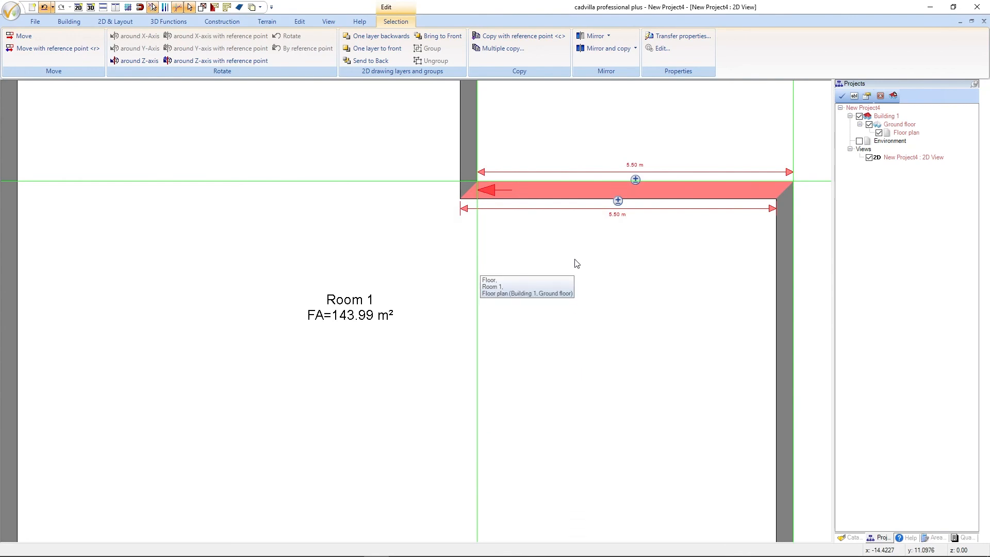
key("Escape")
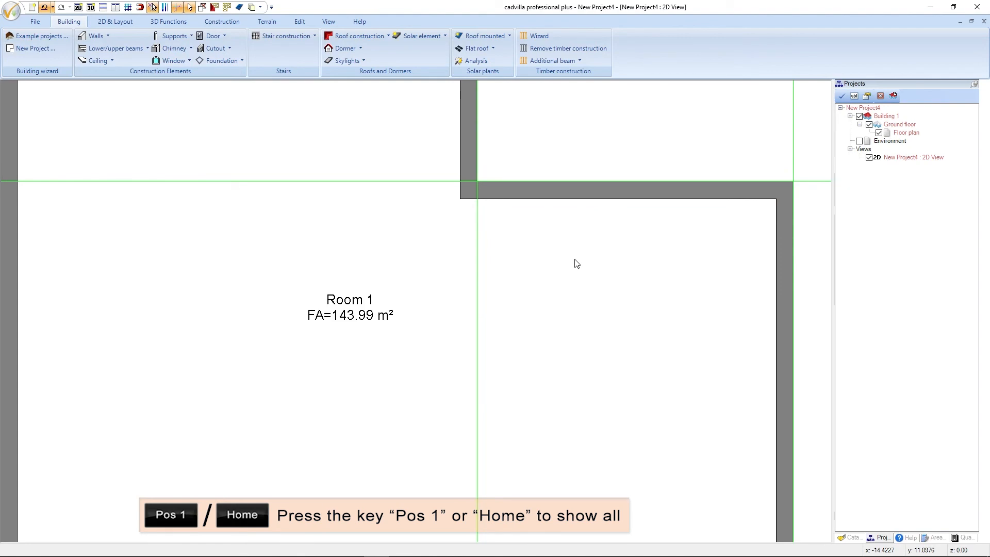
Step: Hide the guidelines around the complete floor plan and show them again
key("Home")
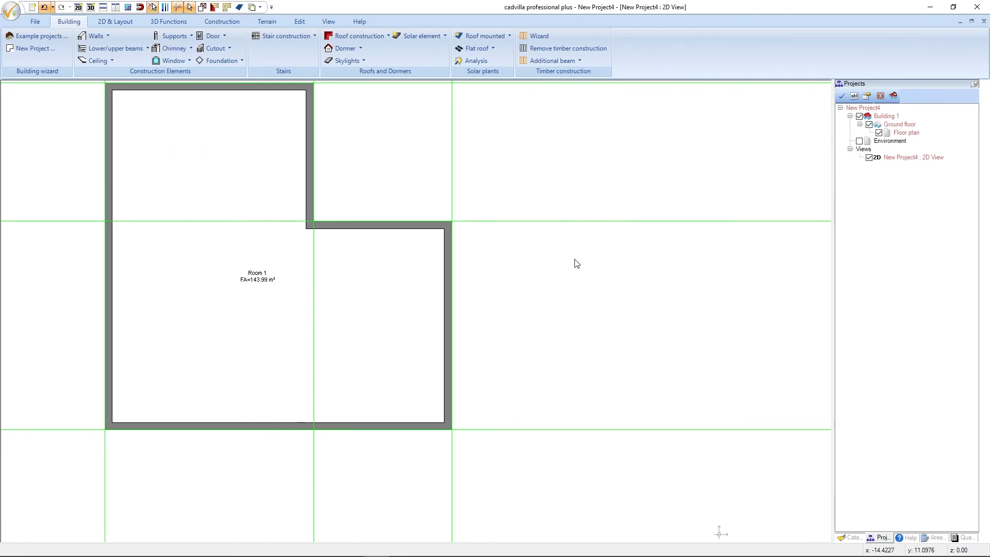
middle_click_drag(136, 114, 221, 166)
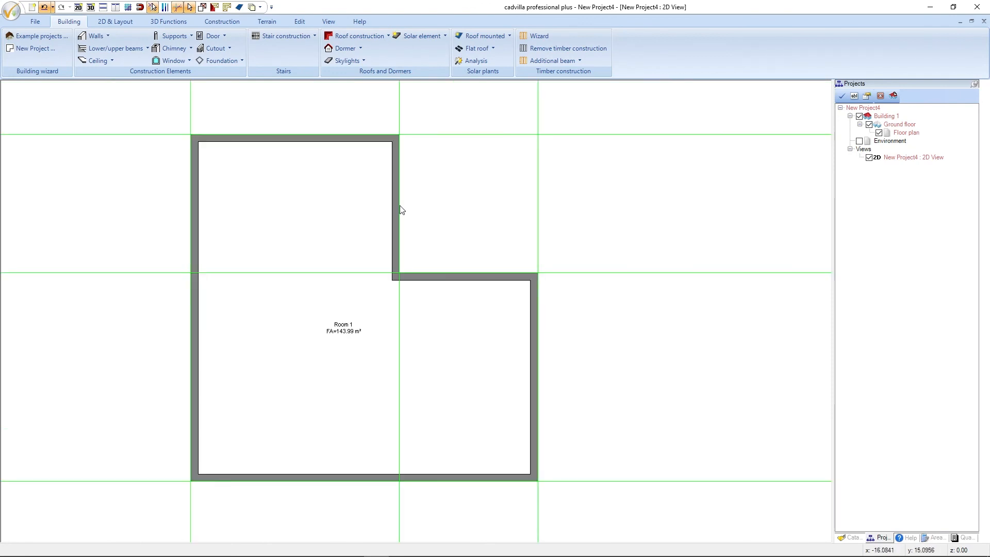
left_click(176, 9)
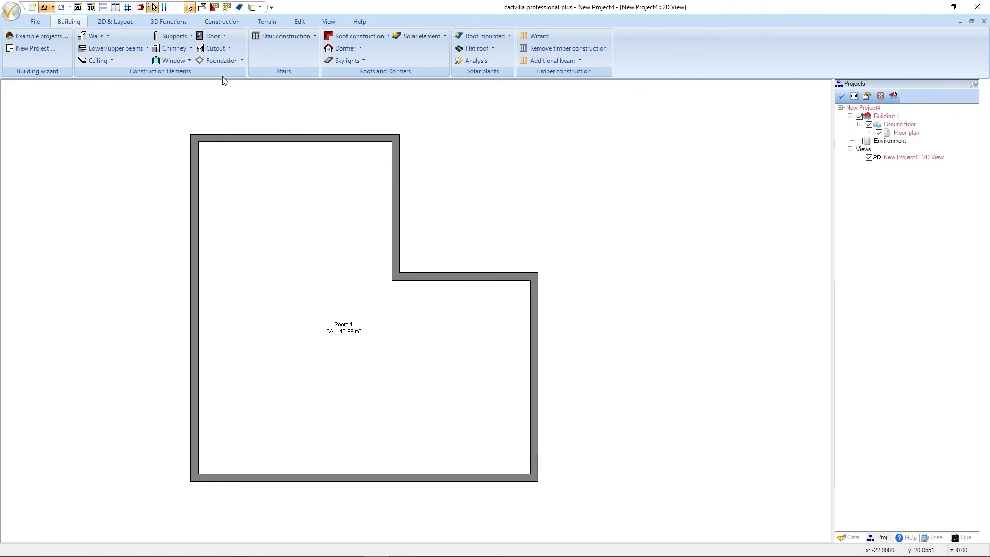
left_click(177, 7)
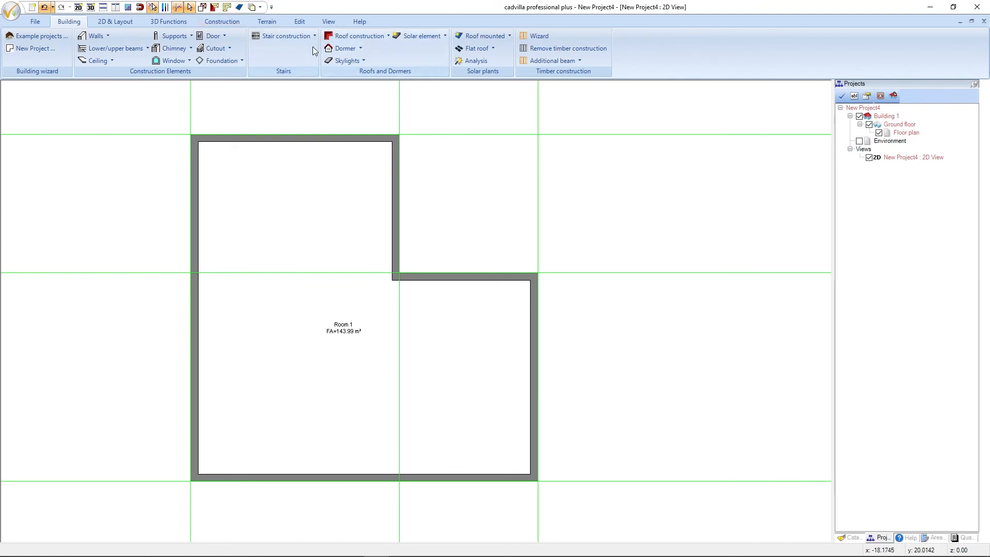
Step: Delete all 2D guidelines on the current layer using the Deleting-Wizard
left_click(300, 22)
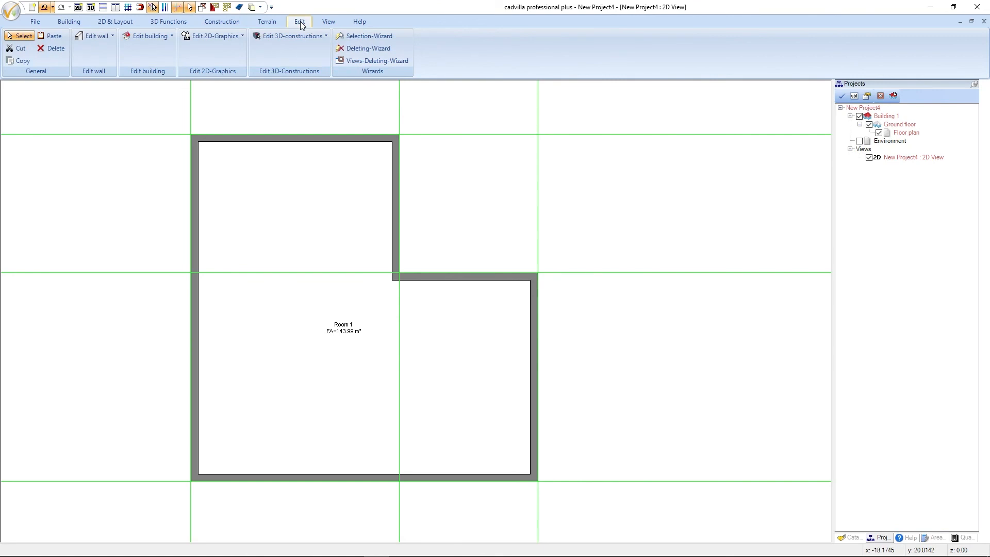
left_click(360, 50)
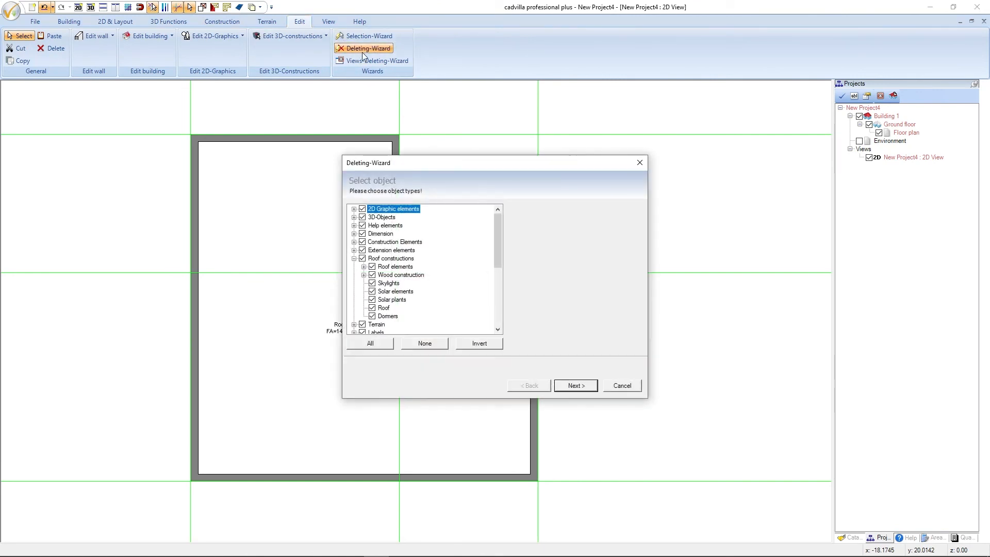
left_click(428, 345)
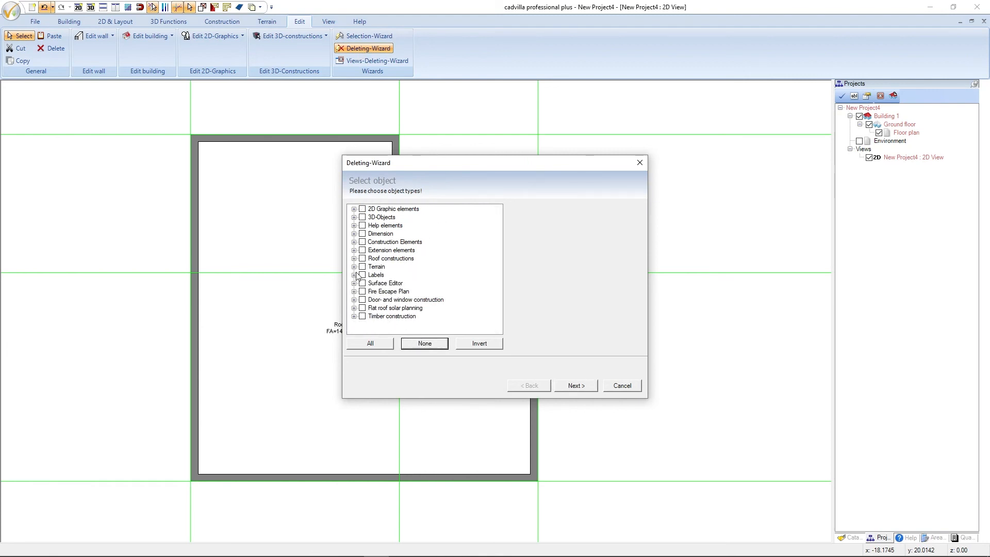
left_click(355, 226)
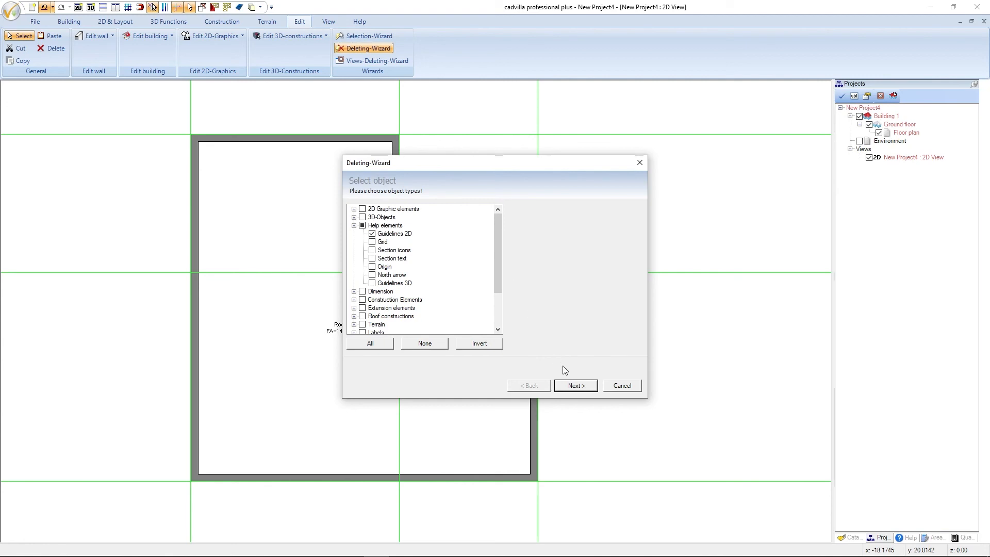
left_click(573, 387)
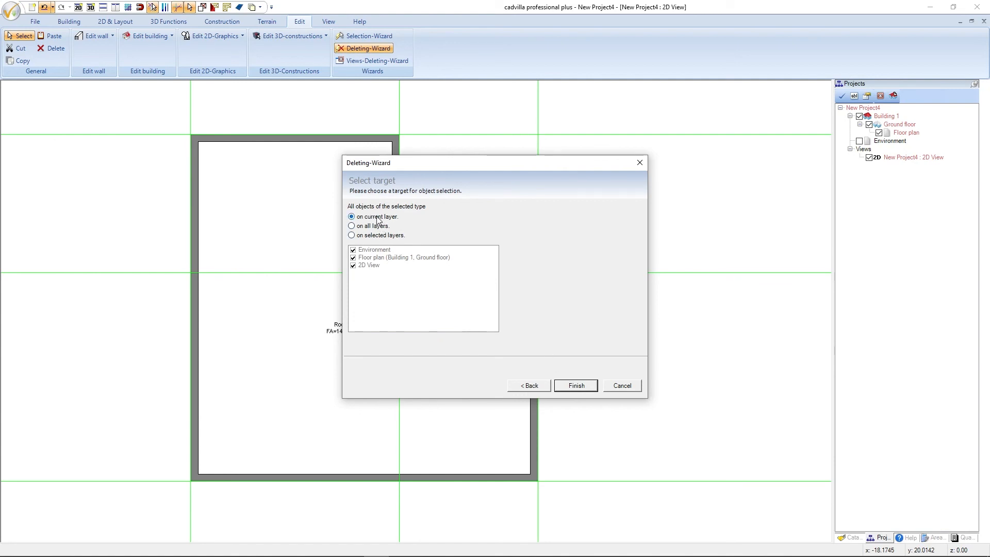
left_click(575, 386)
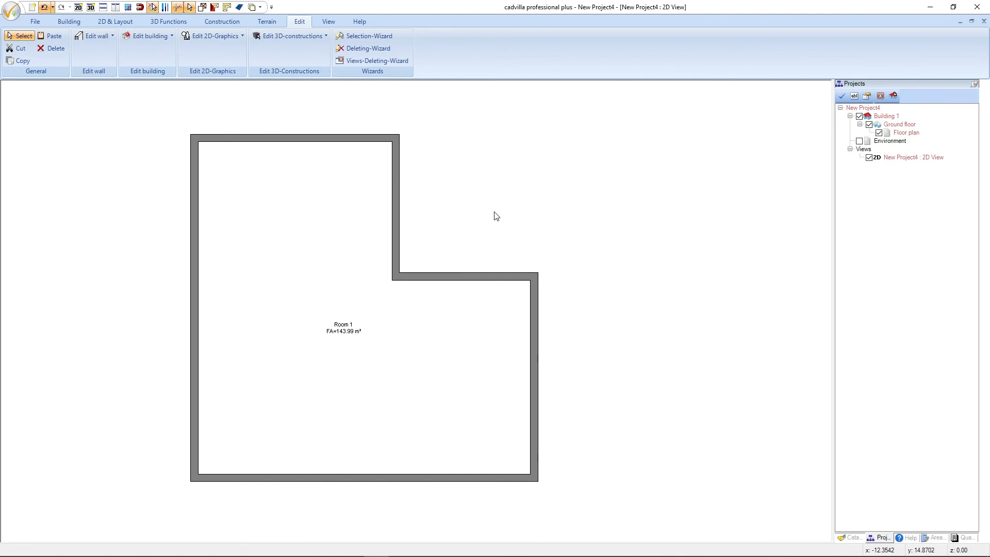
Step: Measure the horizontal distance from the room's inner corner to the inner face of the left wall
left_click(124, 23)
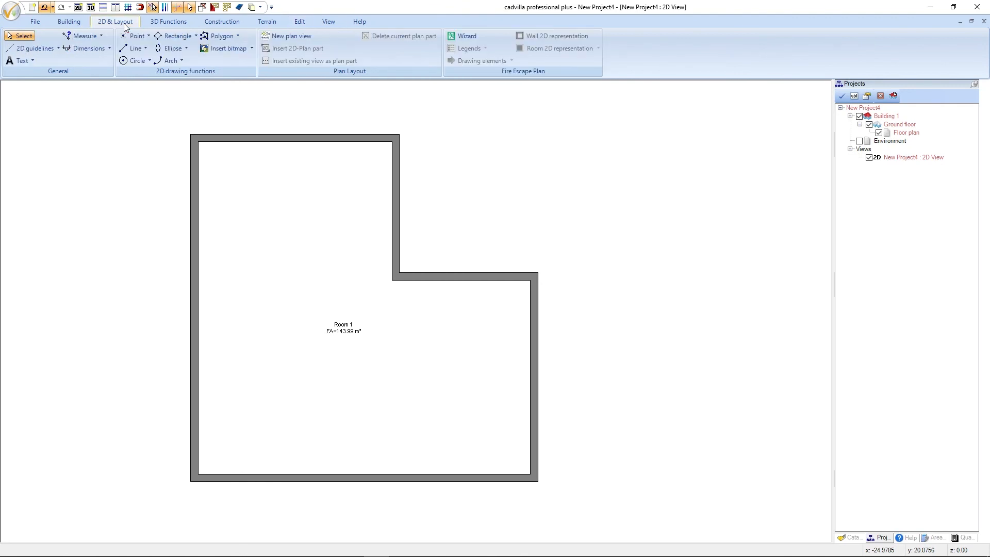
left_click(88, 36)
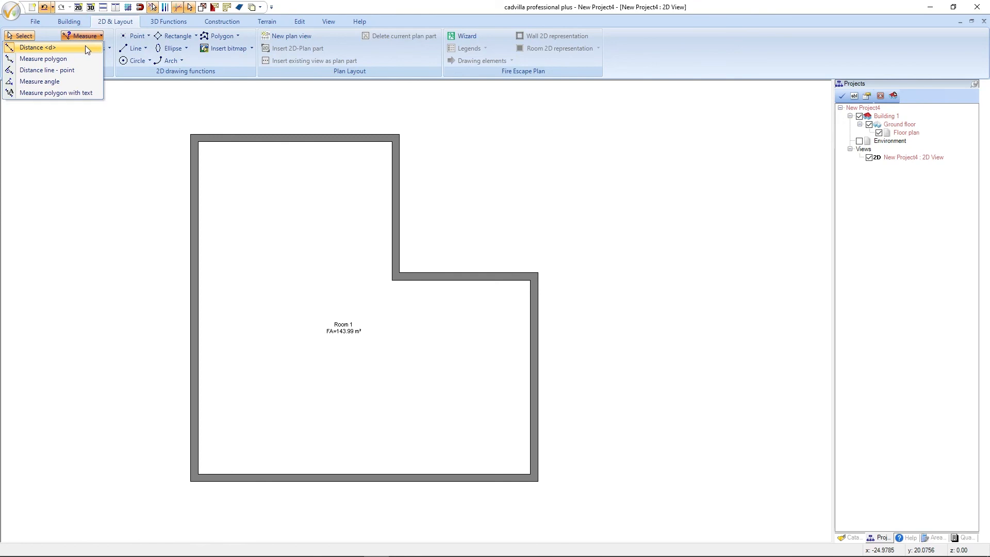
left_click(86, 47)
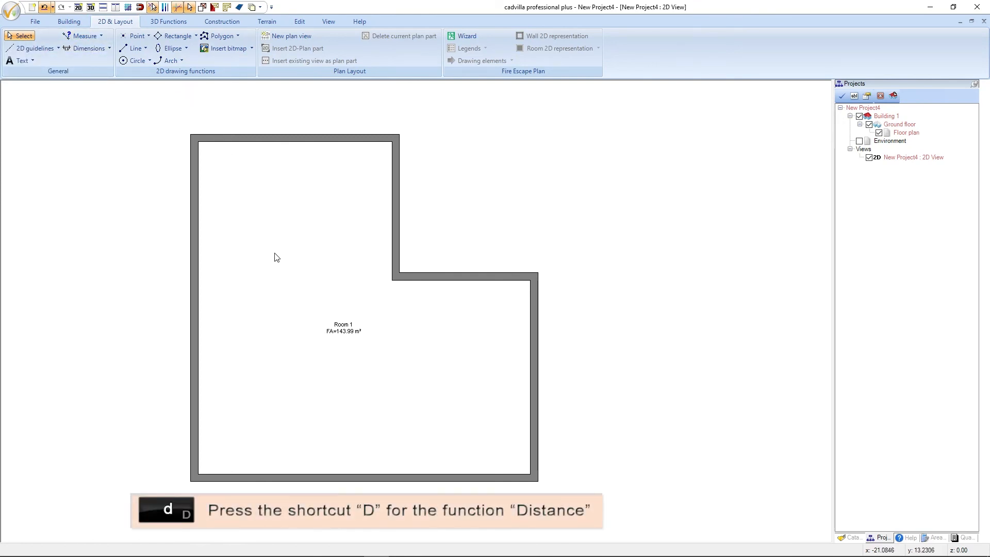
key("d")
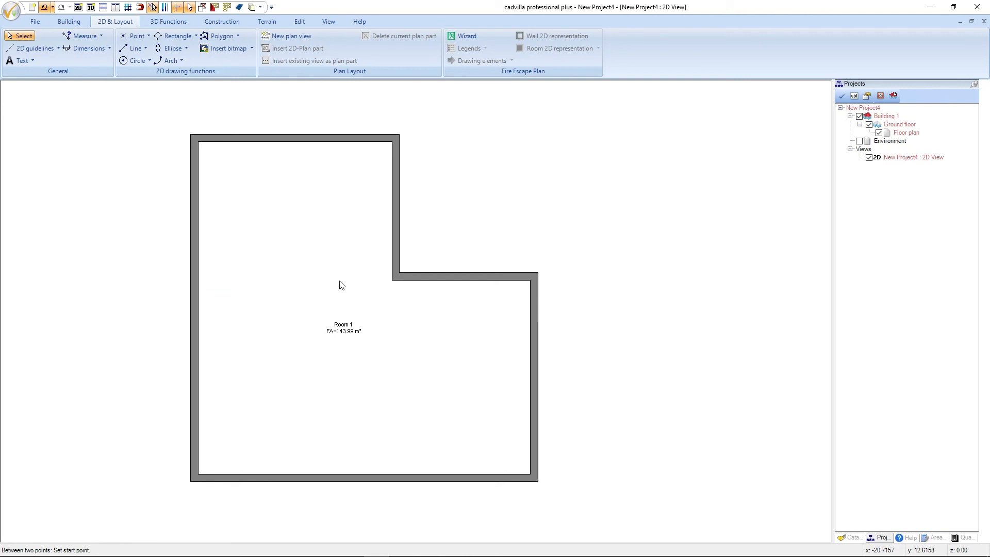
left_click(391, 283)
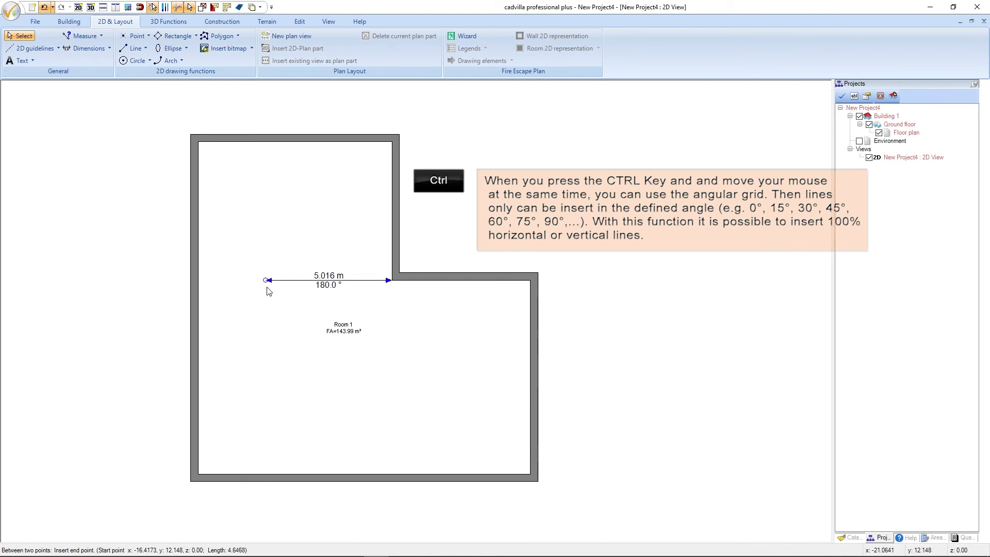
left_click(200, 281)
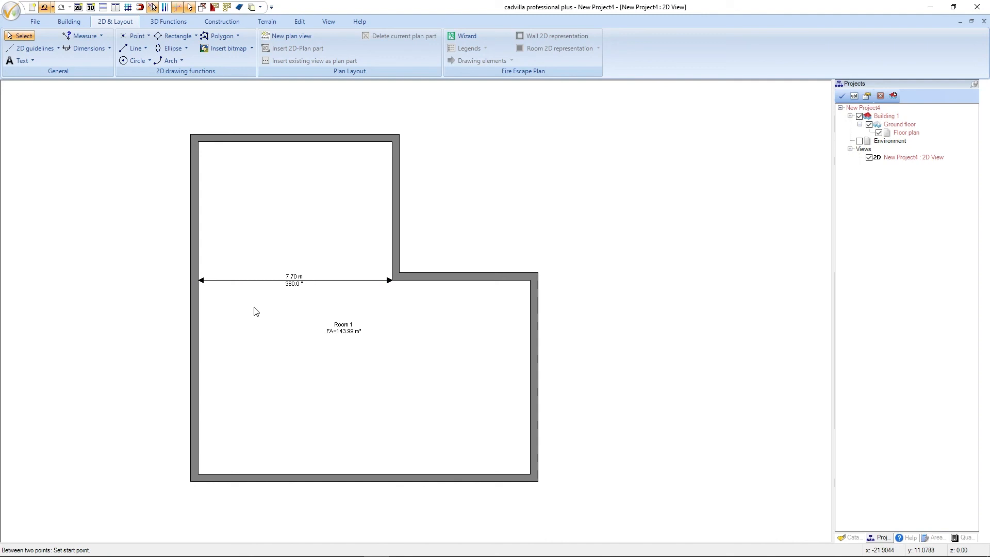
Step: Measure vertically from the room's inner corner to the lower wall's inner face, and horizontally between the right and left walls' inner faces
left_click(394, 281)
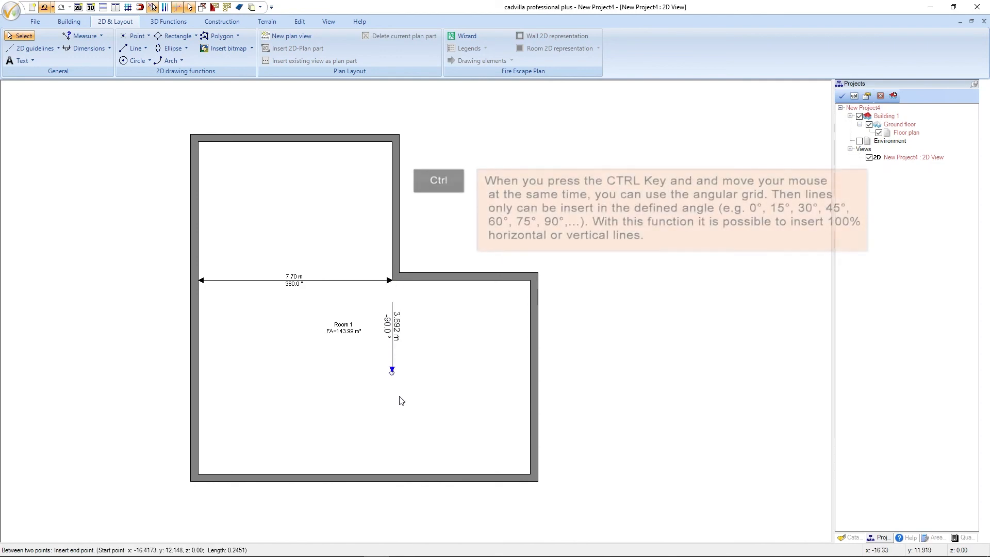
left_click(395, 475)
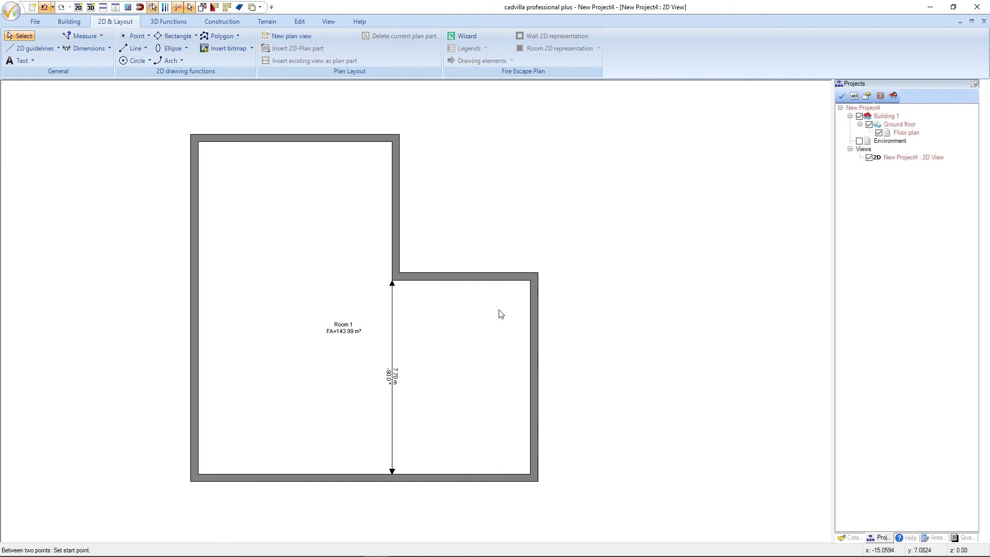
left_click(531, 279)
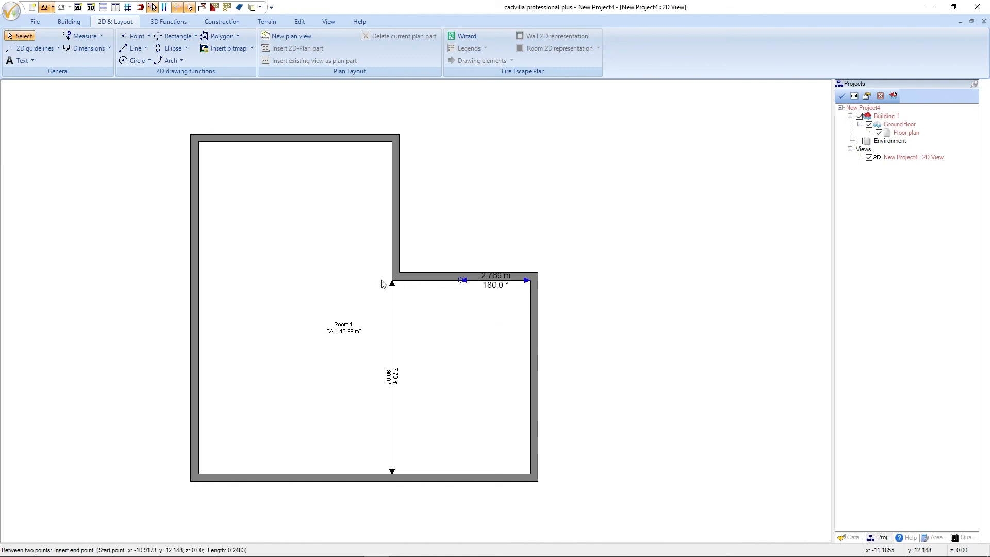
left_click(200, 280)
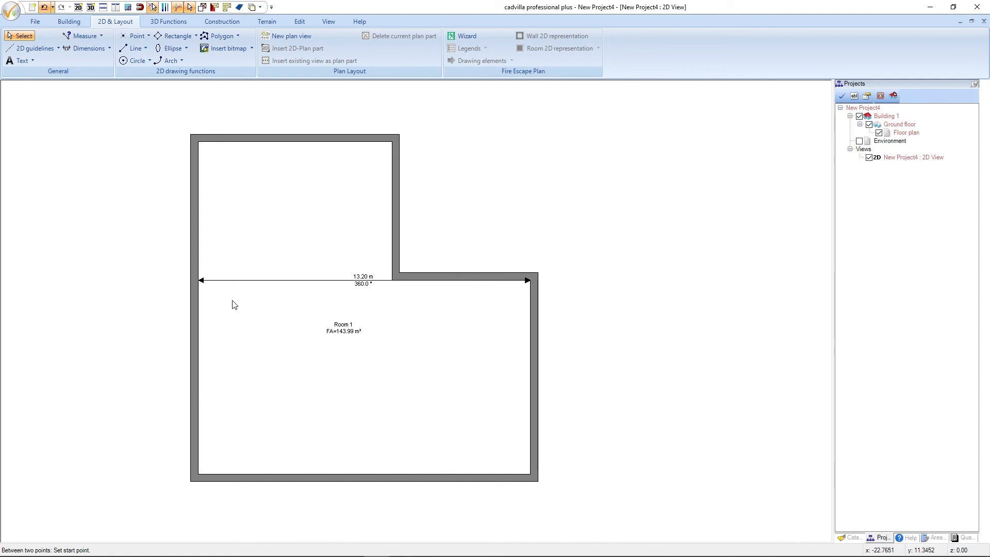
Step: Measure the room's full inner height from the narrow section's upper-right inner corner to the lower wall's inner face, and end measuring
left_click(392, 142)
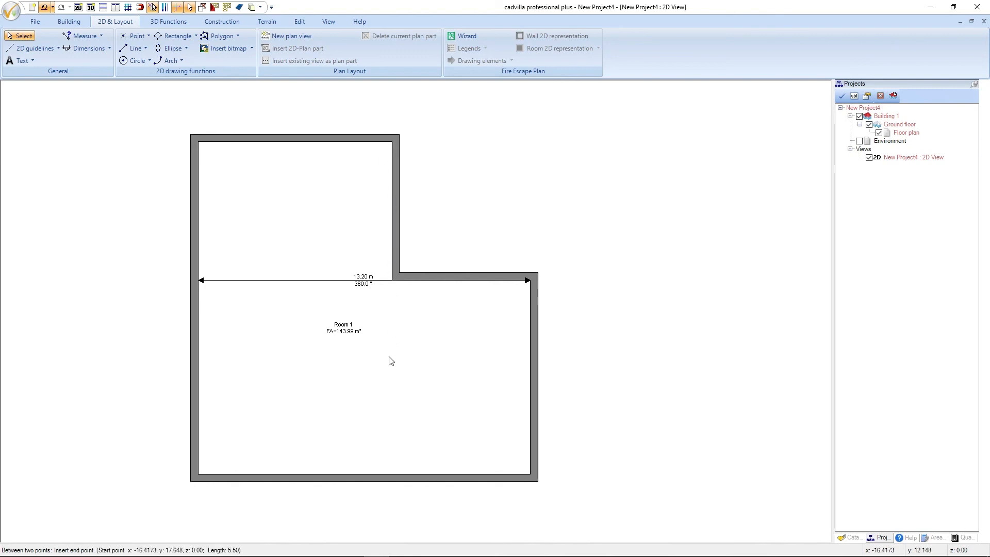
left_click(391, 473)
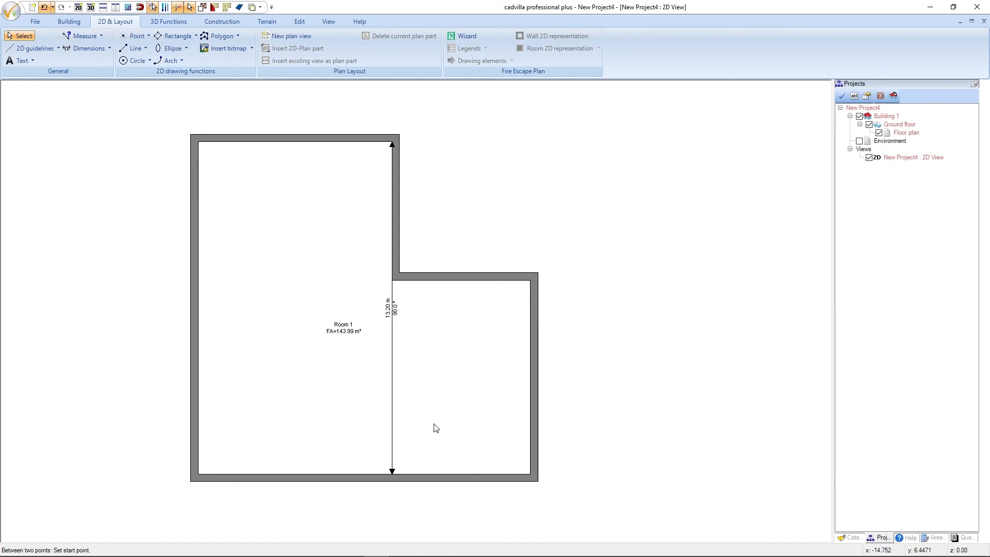
key("Escape")
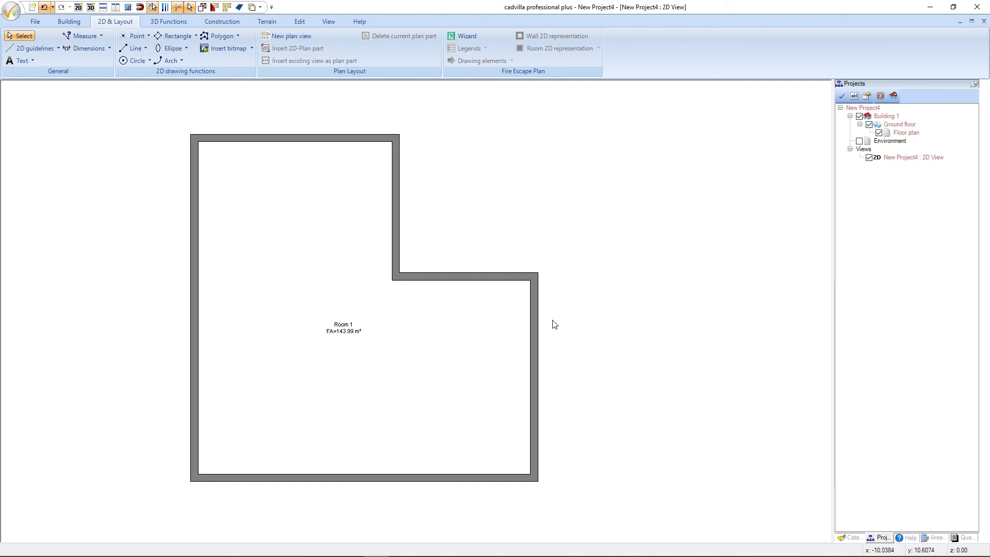
Step: Select the right external wall to check its inner and outer lengths, and clear the selection
left_click(536, 348)
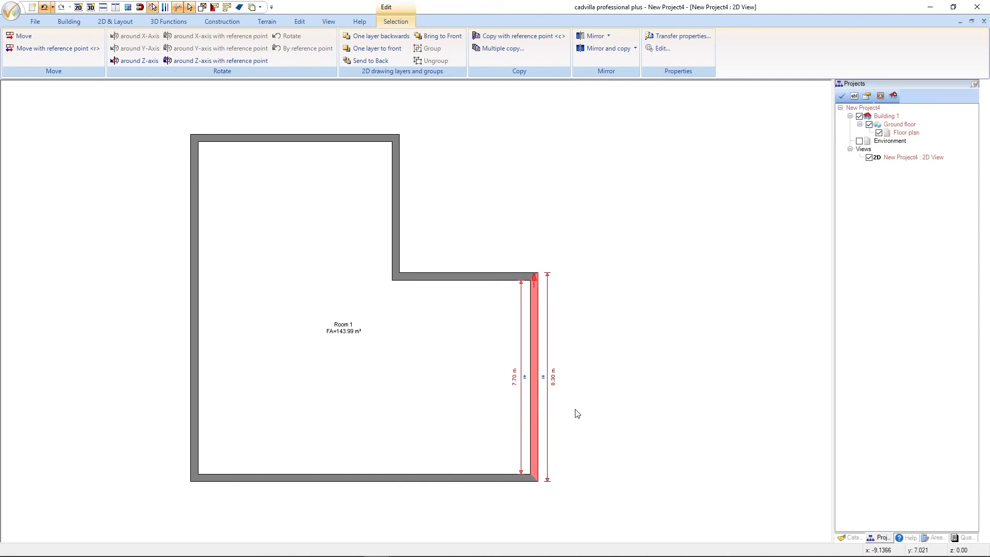
key("Escape")
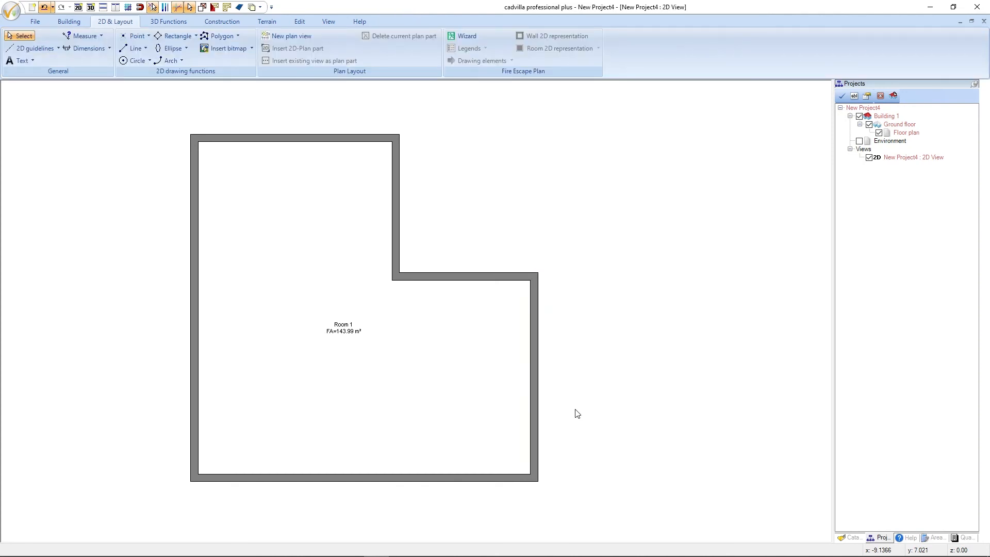